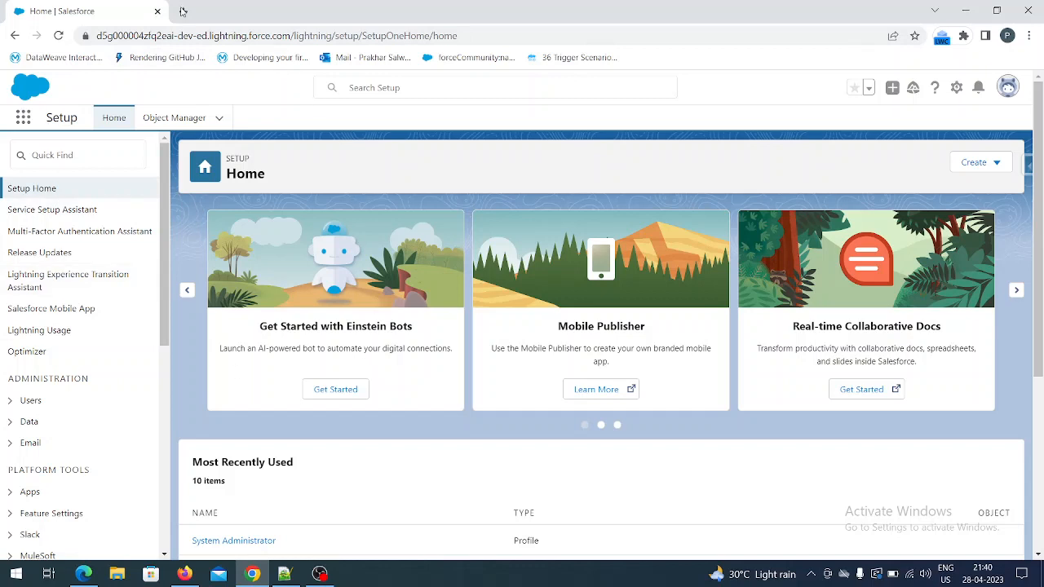
Step: Open the Workbench site at workbench.developerforce.com in a new browser tab
left_click(183, 11)
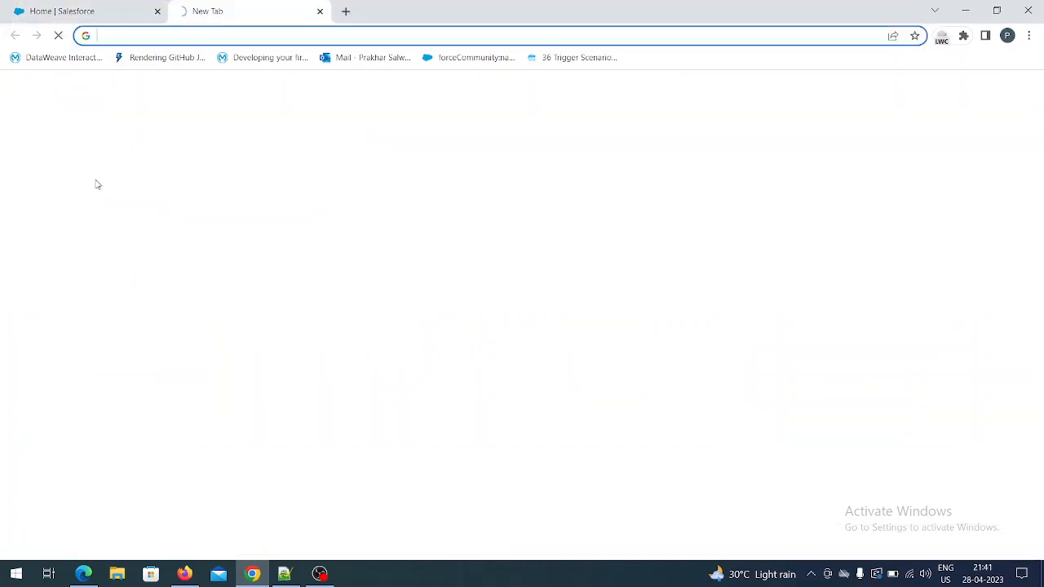
type("work")
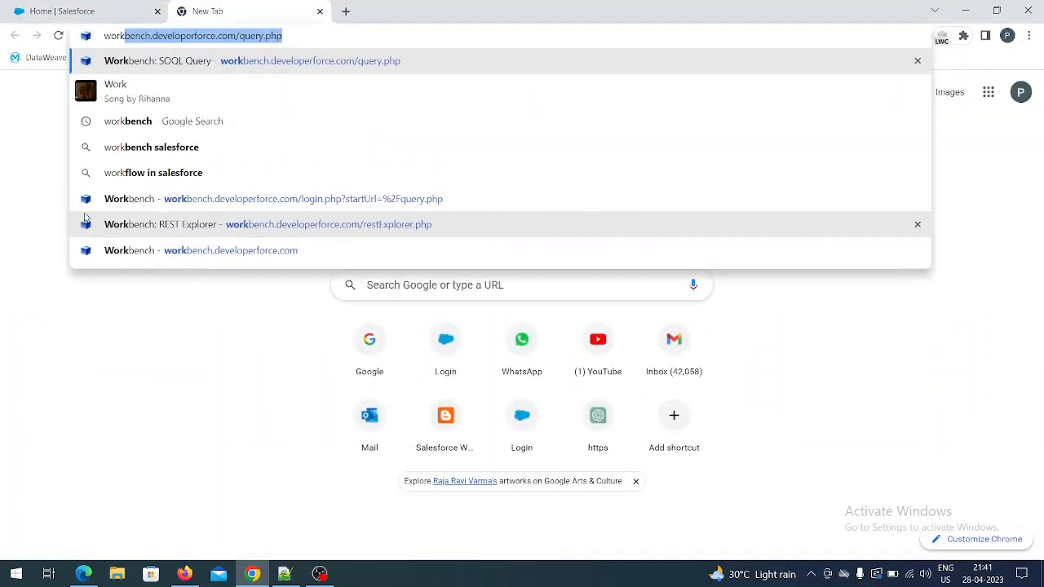
key("Return")
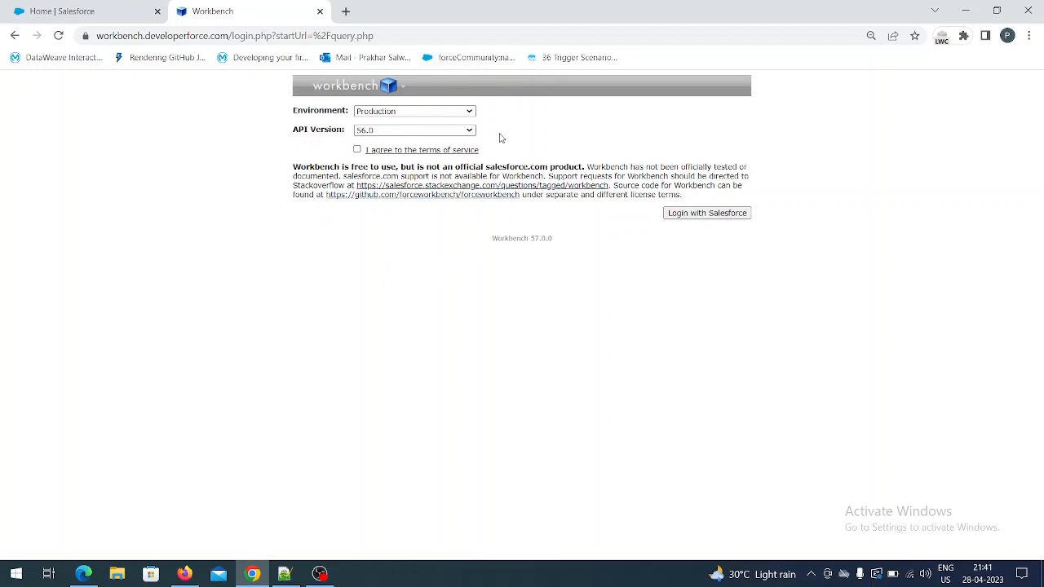
Step: Log in to Workbench with Salesforce using the Production environment, agreeing to the terms of service
left_click(454, 112)
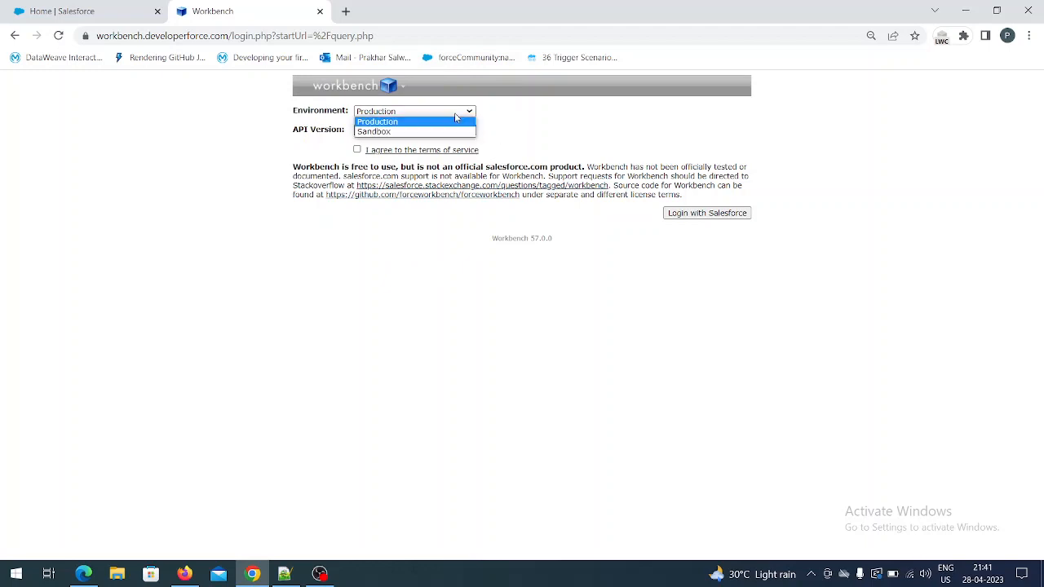
left_click(409, 124)
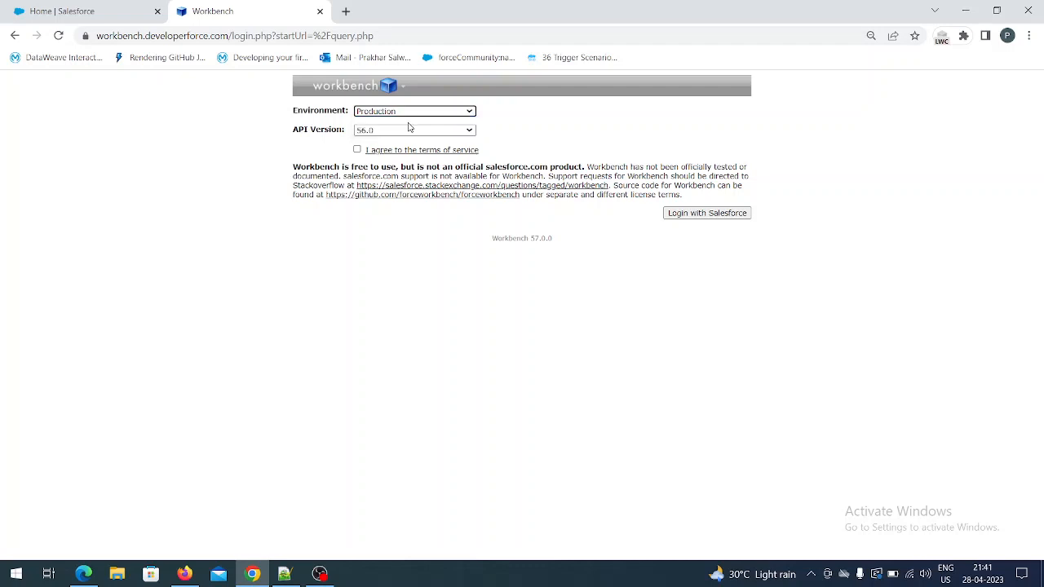
left_click(357, 150)
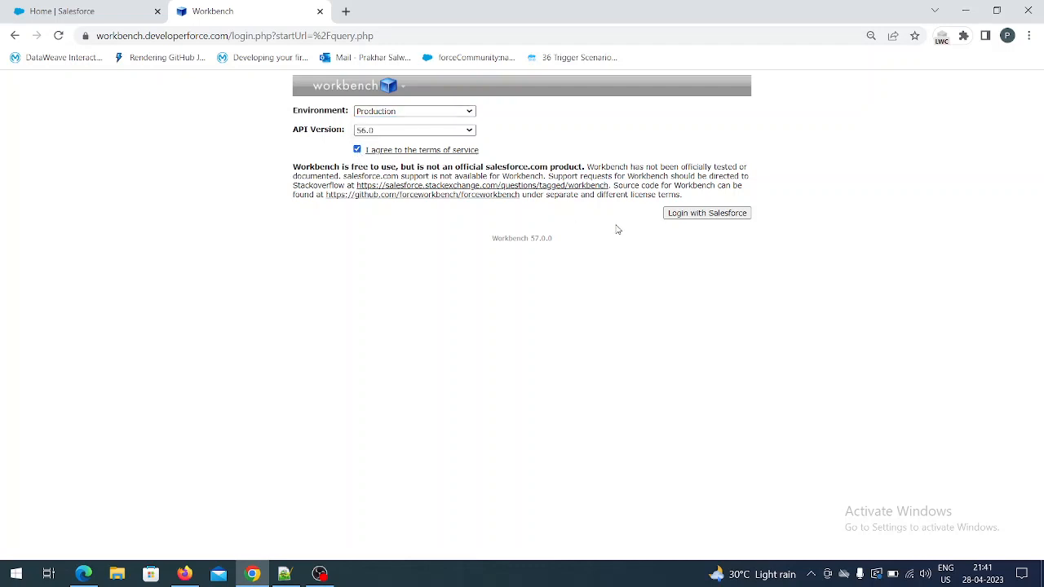
left_click(693, 215)
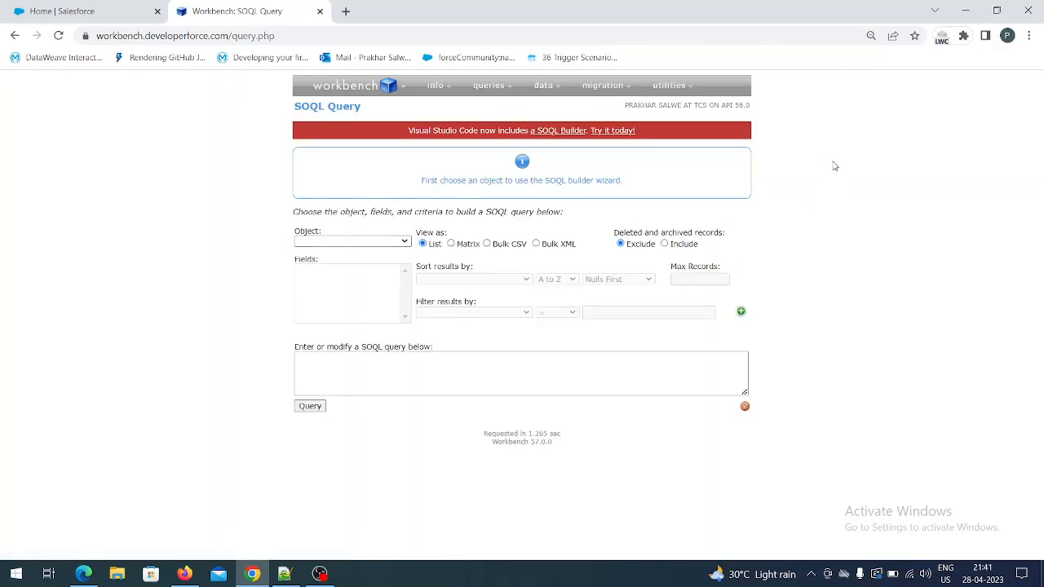
Step: Check the Workbench session's user and instance details against the Salesforce org open in the other tab
mouse_move(694, 111)
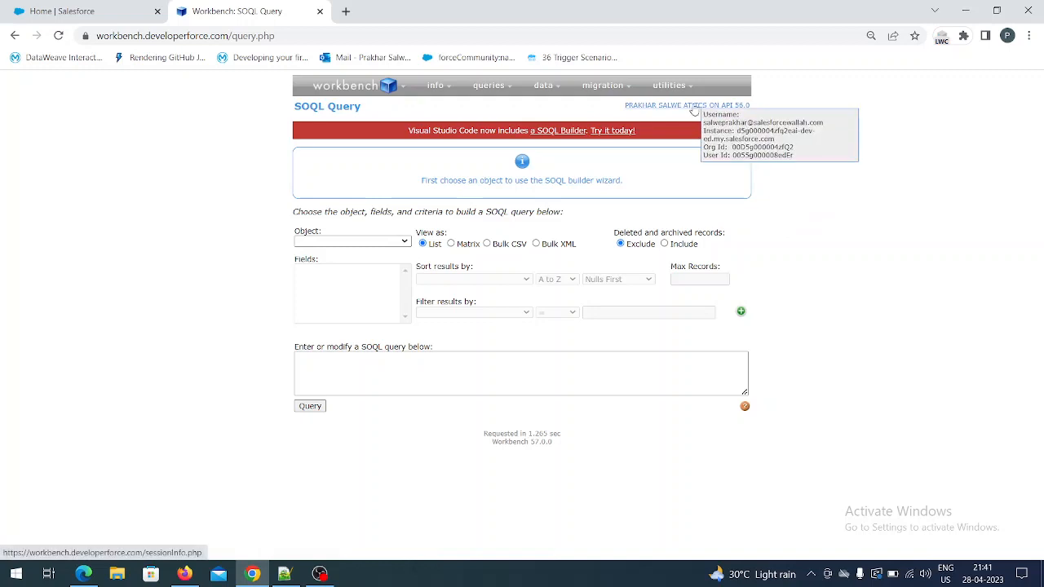
left_click(95, 10)
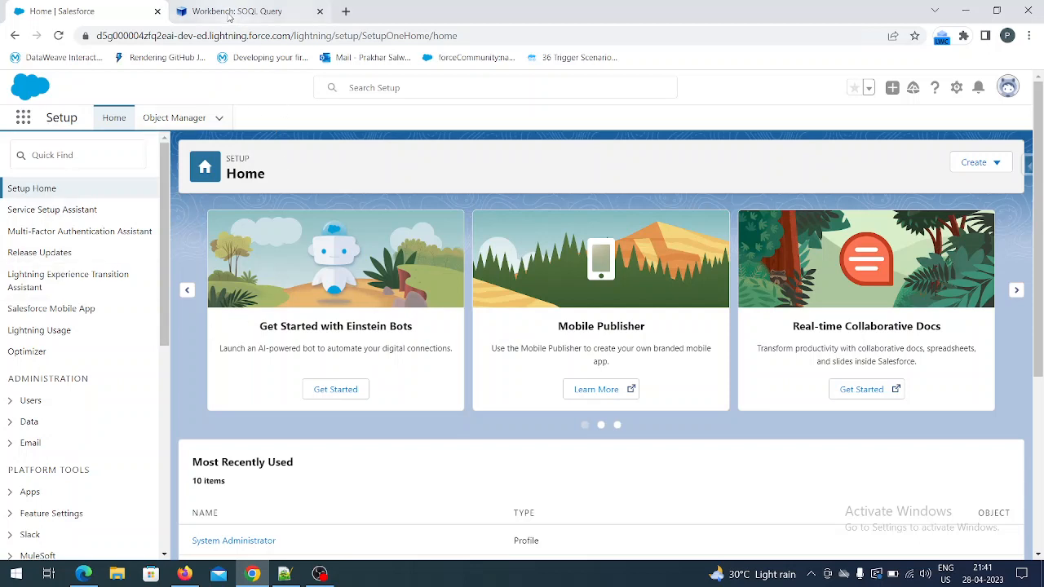
left_click(228, 14)
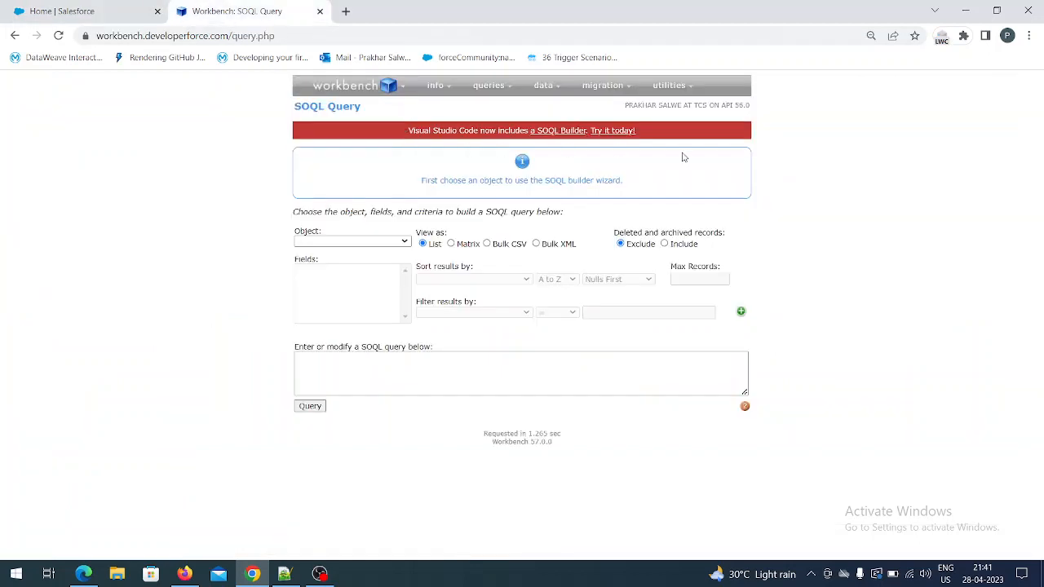
mouse_move(675, 114)
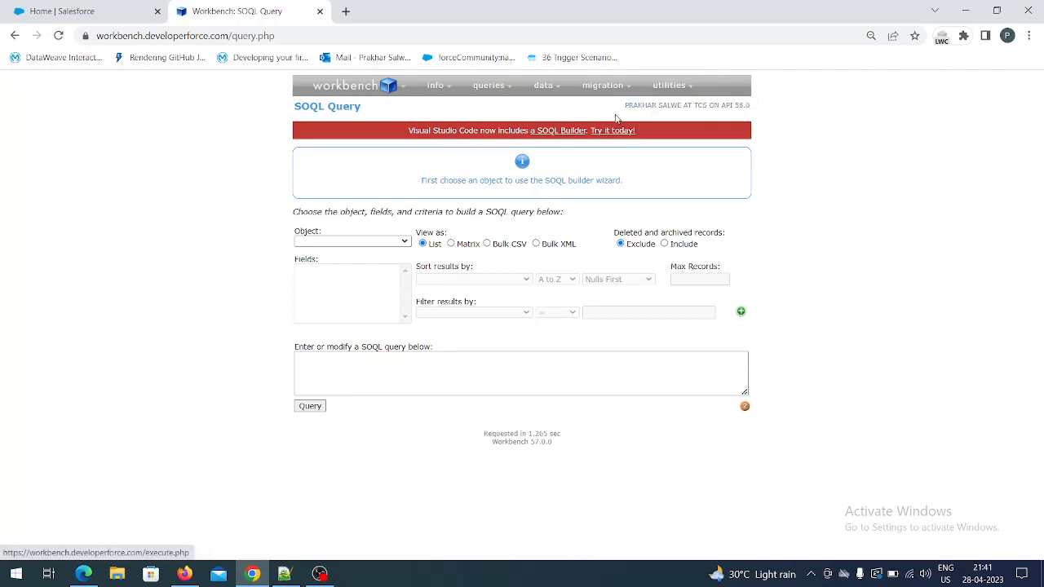
mouse_move(489, 86)
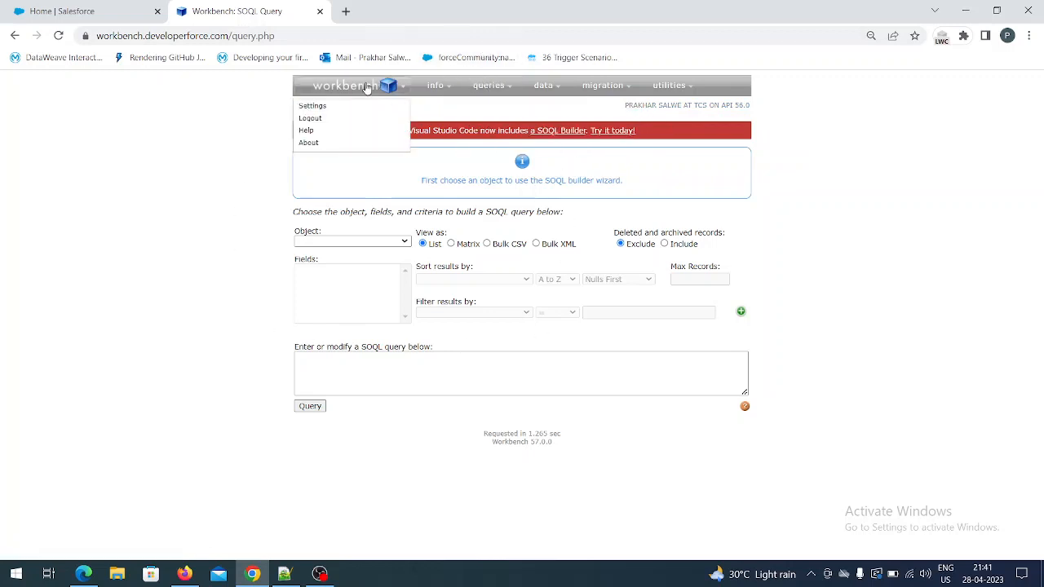
mouse_move(440, 94)
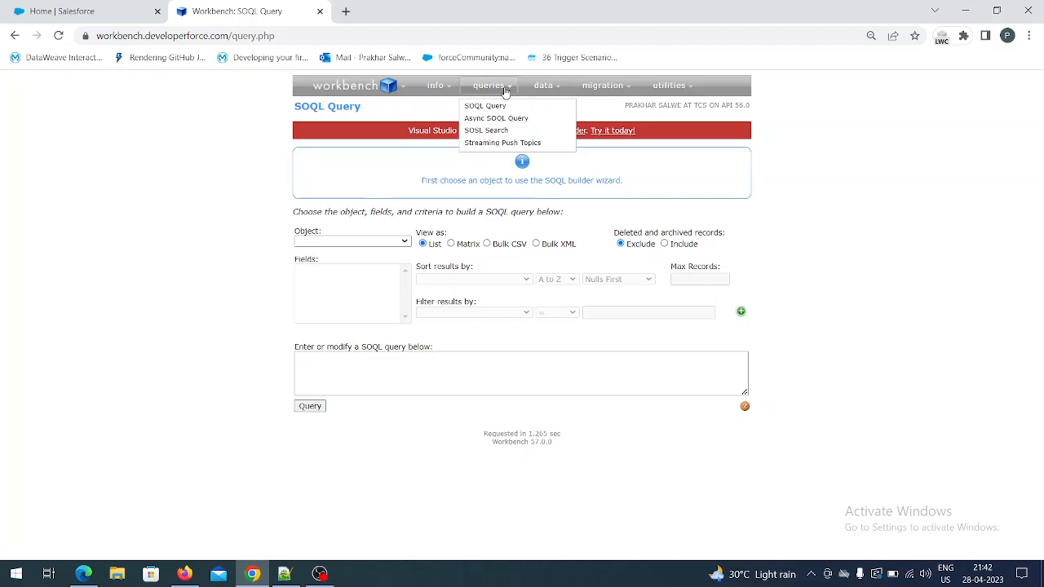
mouse_move(547, 86)
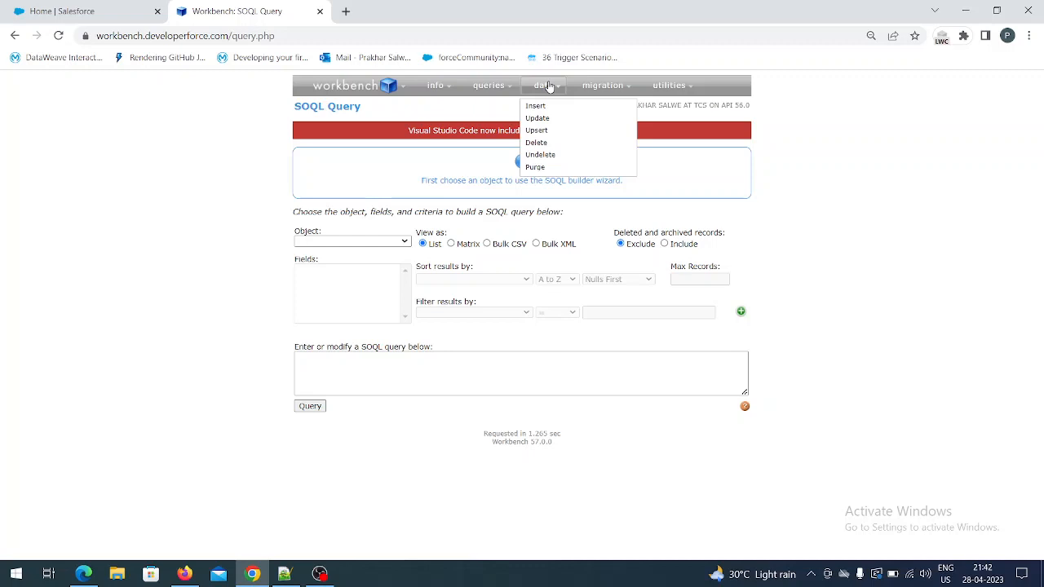
mouse_move(603, 84)
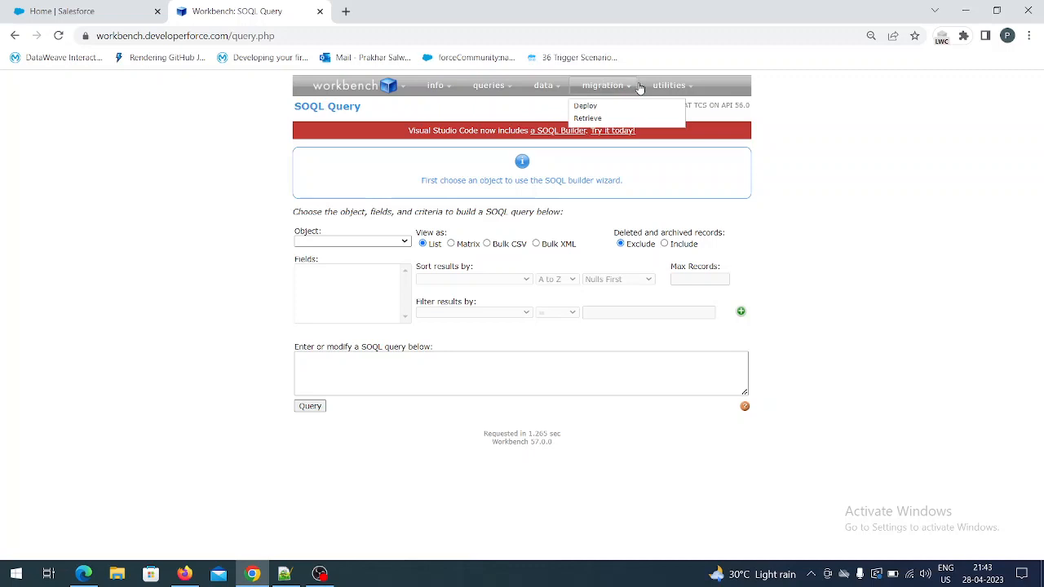
mouse_move(690, 85)
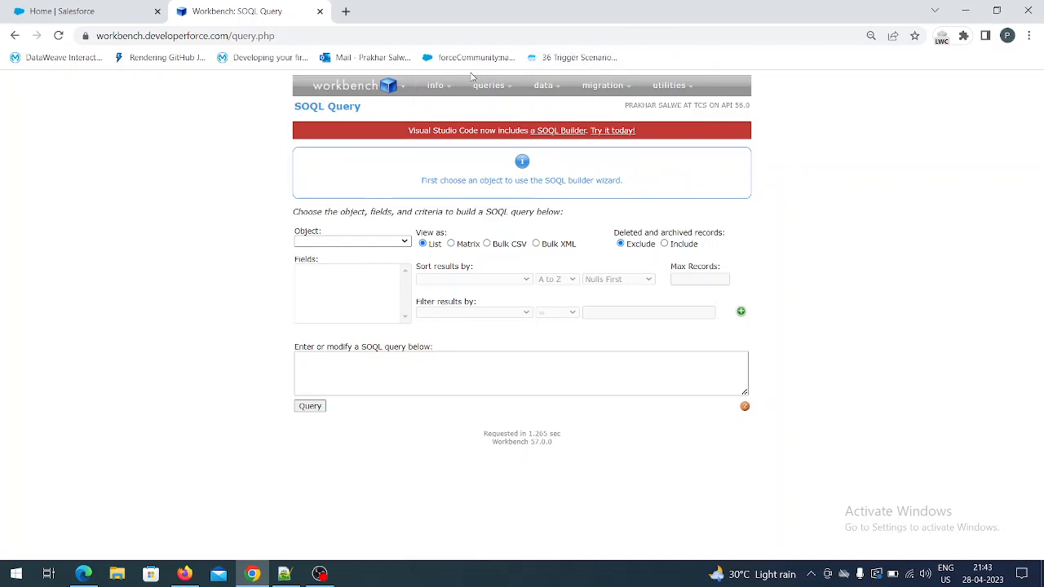
Step: Open the Standard & Custom Objects page and choose ApexClass as the object to describe
mouse_move(426, 87)
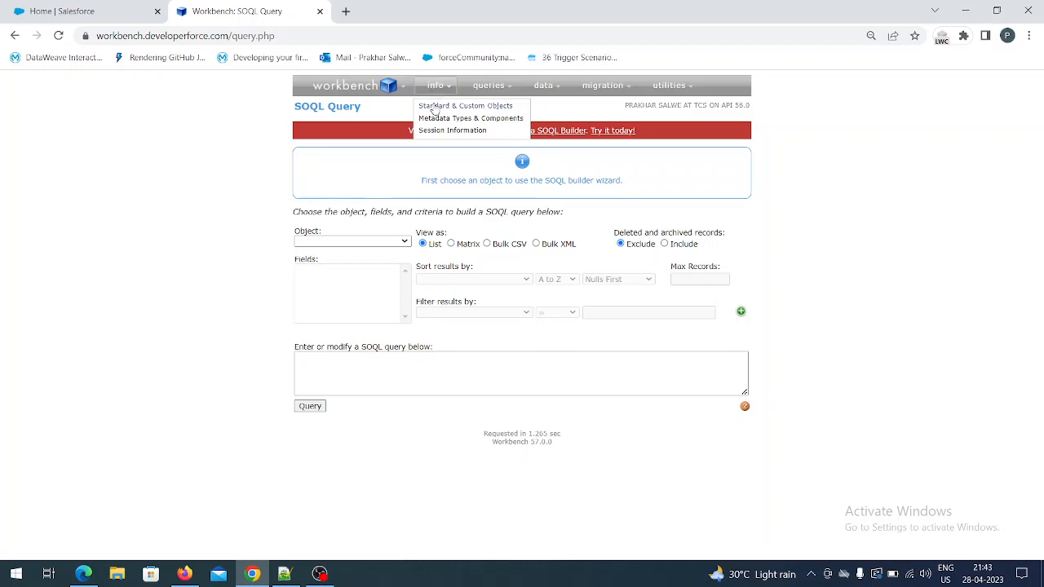
left_click(433, 108)
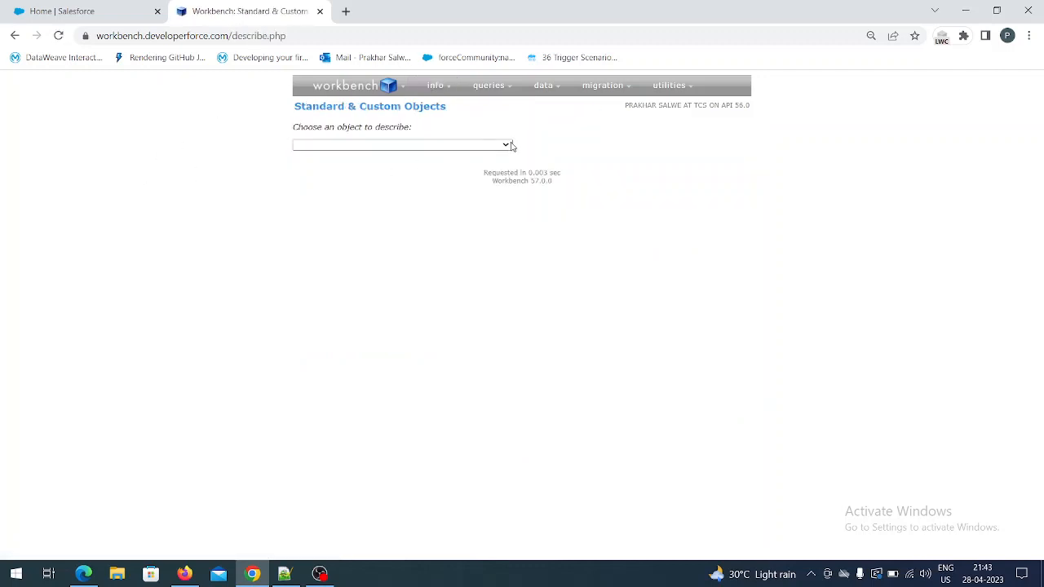
left_click(505, 145)
scroll(456, 315, "down", 10)
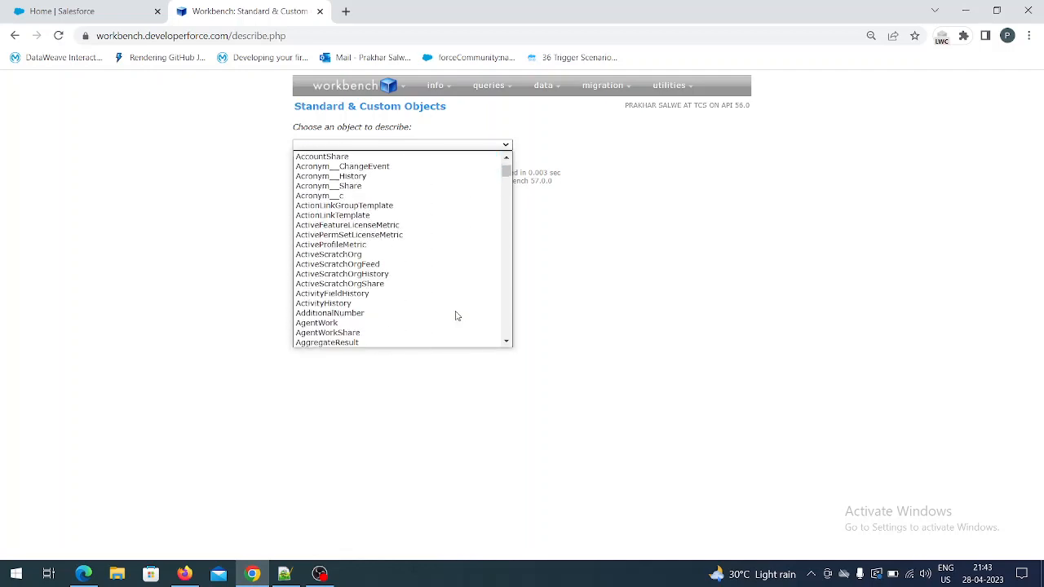
scroll(456, 316, "up", 2)
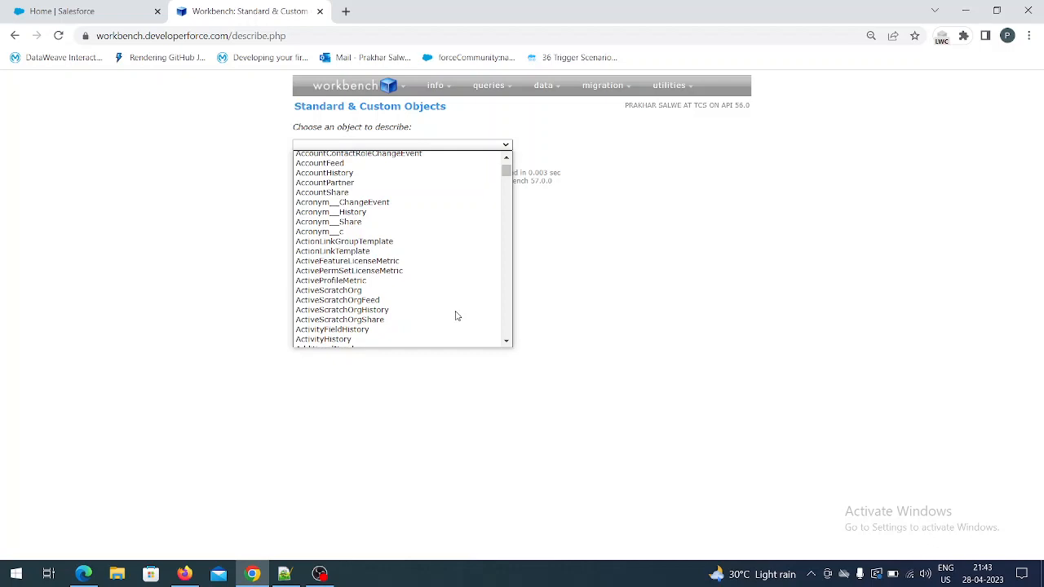
scroll(457, 316, "down", 4)
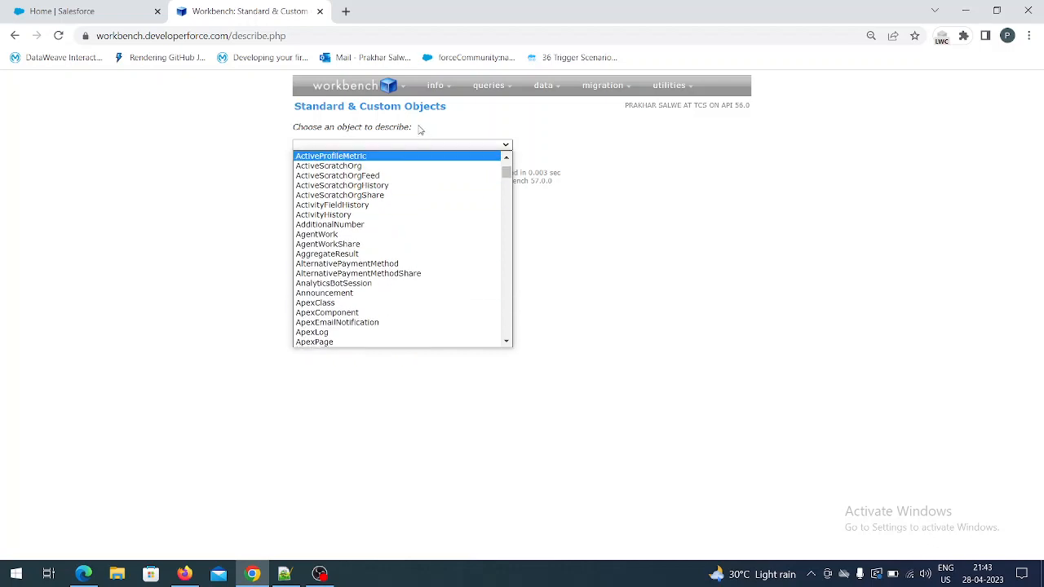
scroll(410, 263, "down", 1)
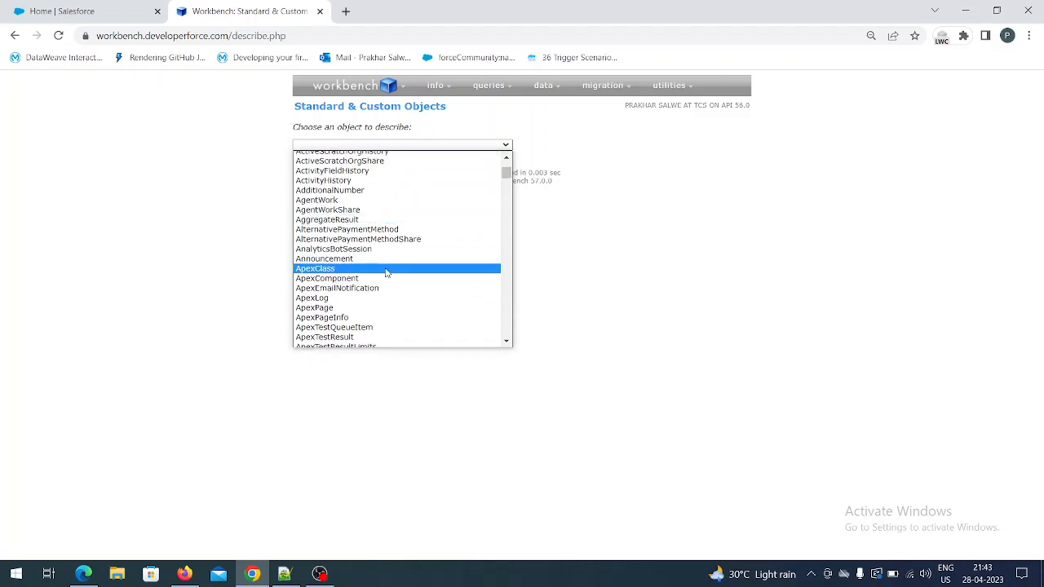
left_click(386, 272)
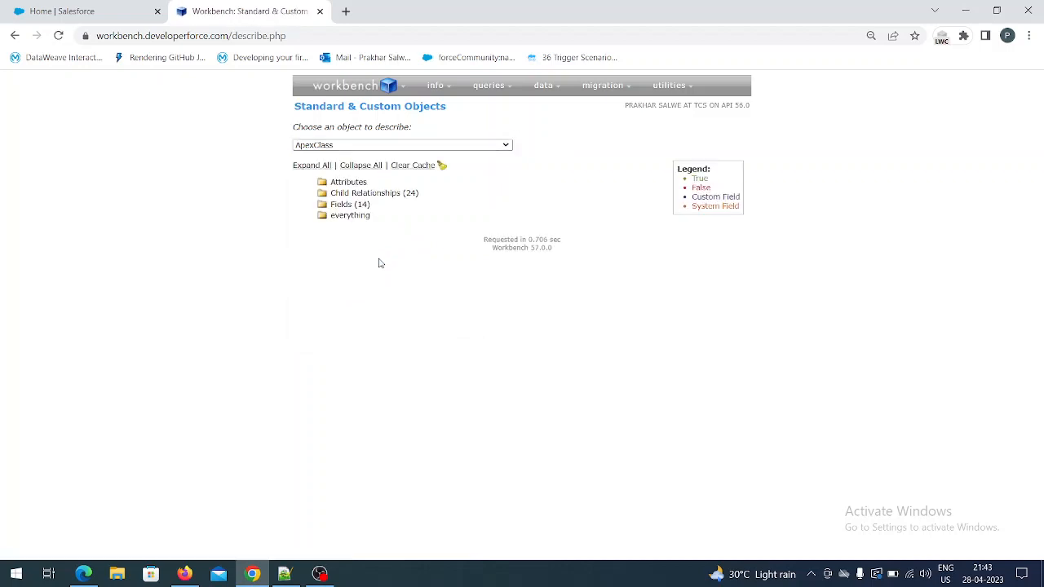
Step: Expand the whole ApexClass description and review its attributes, child relationships and fields
left_click(299, 167)
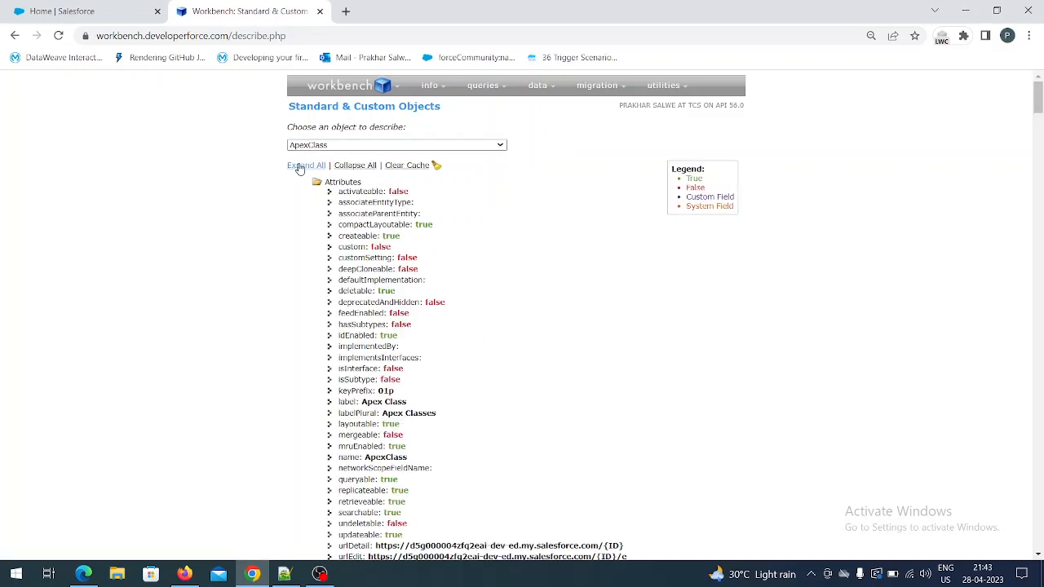
scroll(424, 311, "down", 1)
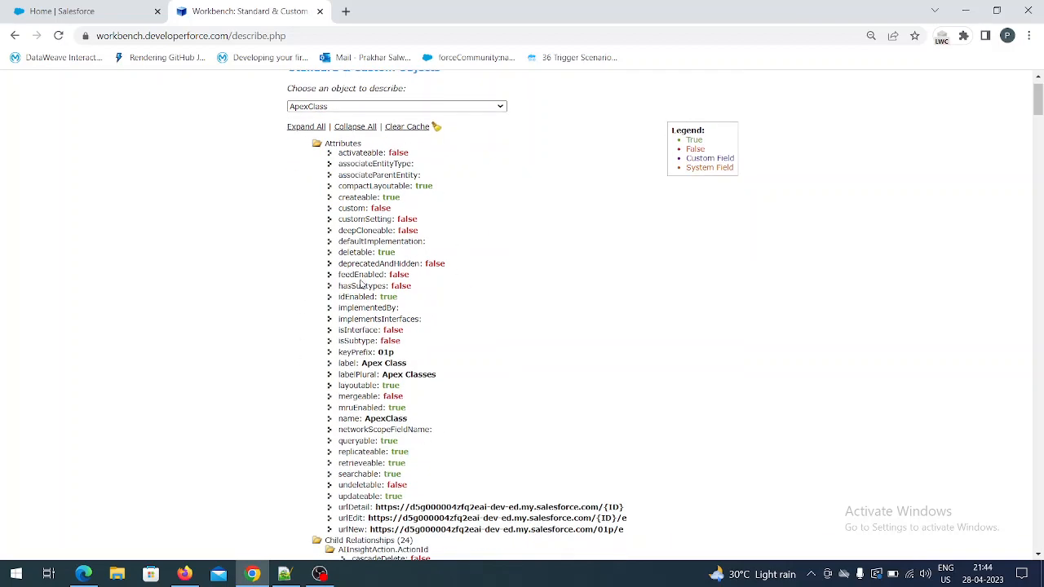
scroll(459, 387, "down", 3)
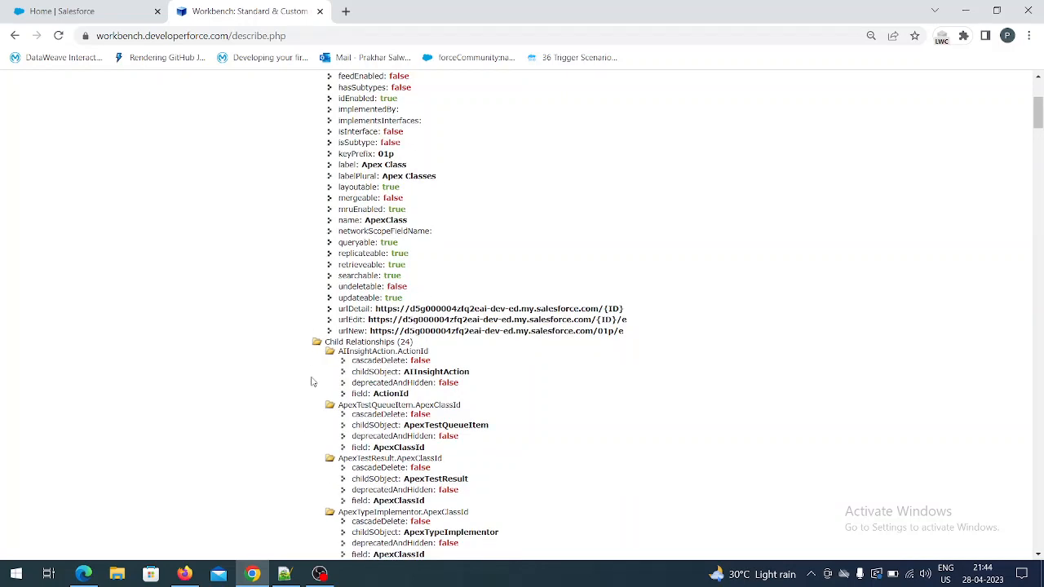
scroll(339, 457, "down", 1)
scroll(339, 458, "down", 15)
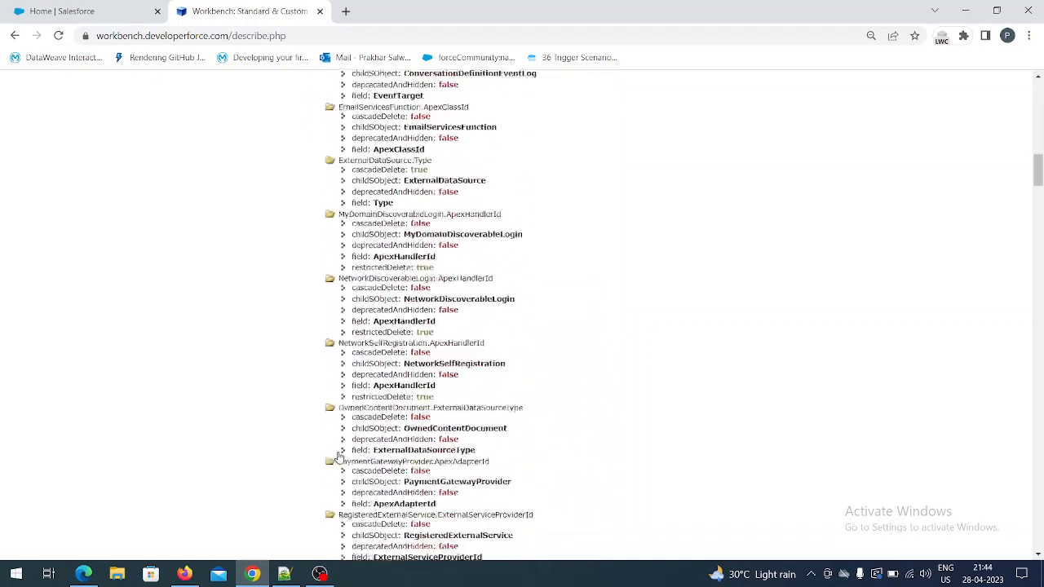
scroll(340, 457, "down", 4)
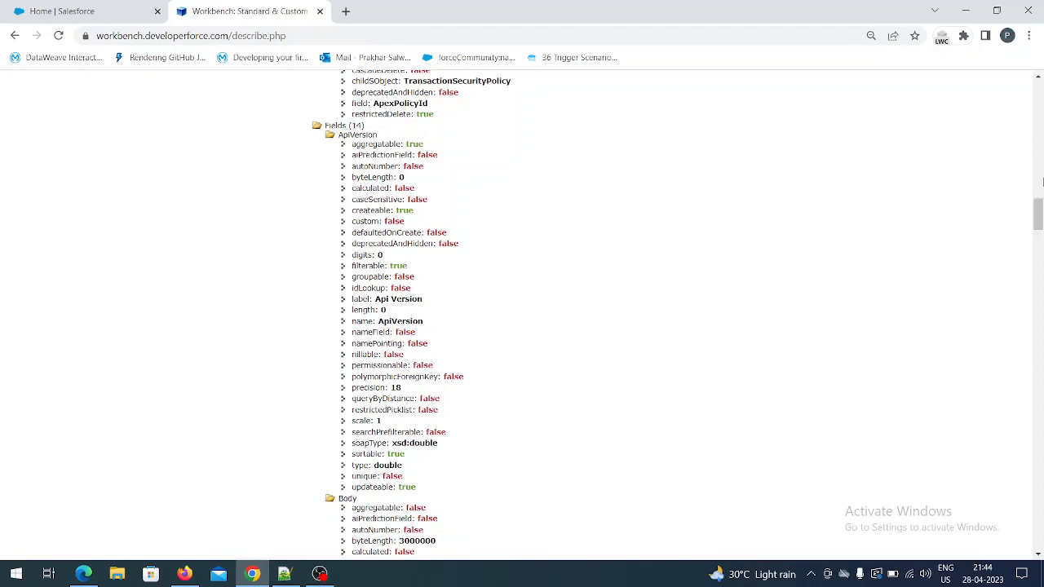
left_click_drag(1038, 214, 1039, 90)
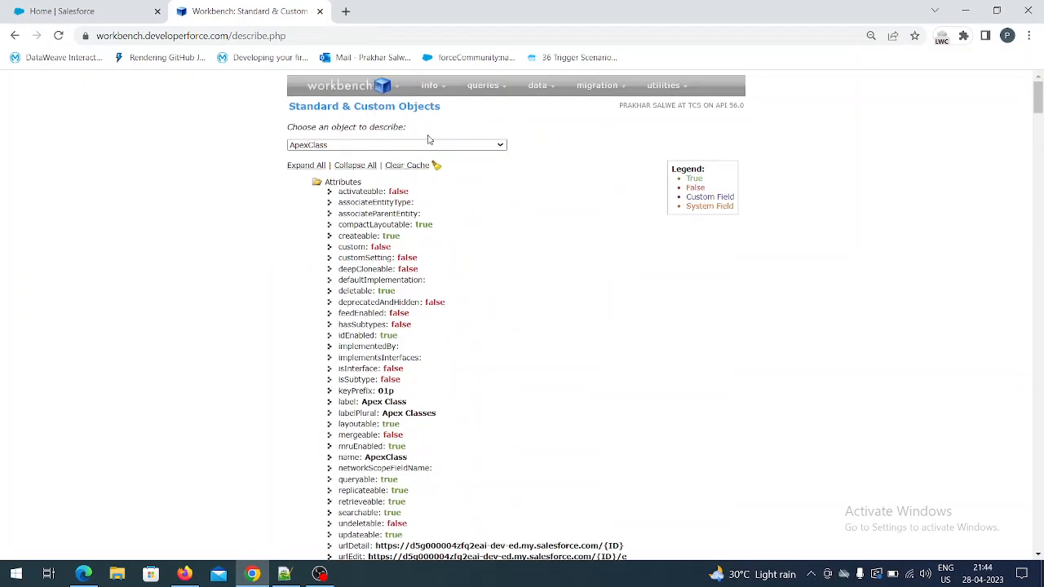
Step: Open the Metadata Types & Components page and choose AuraDefinitionBundle as the metadata type to describe
mouse_move(433, 85)
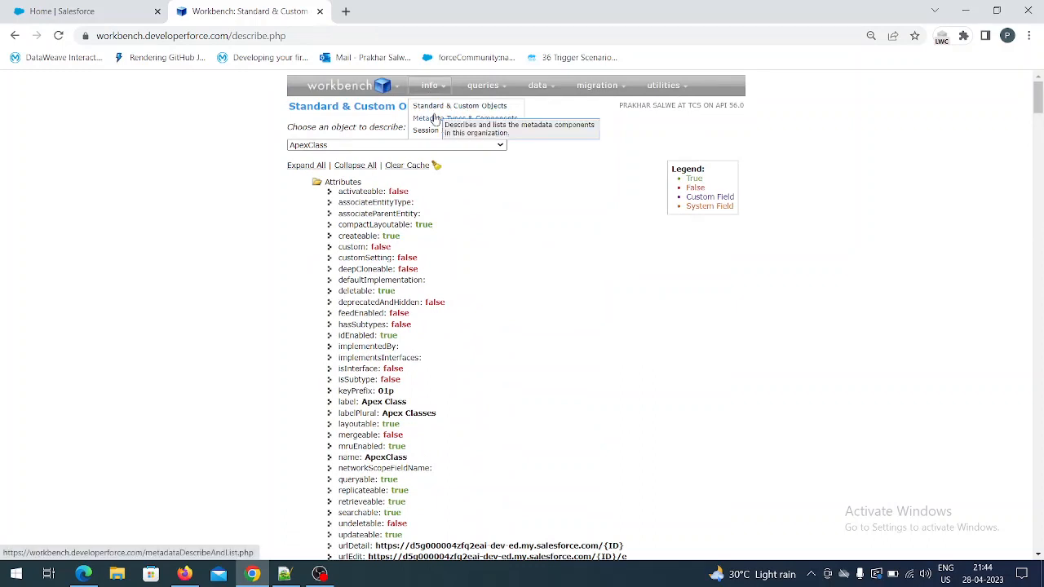
left_click(435, 119)
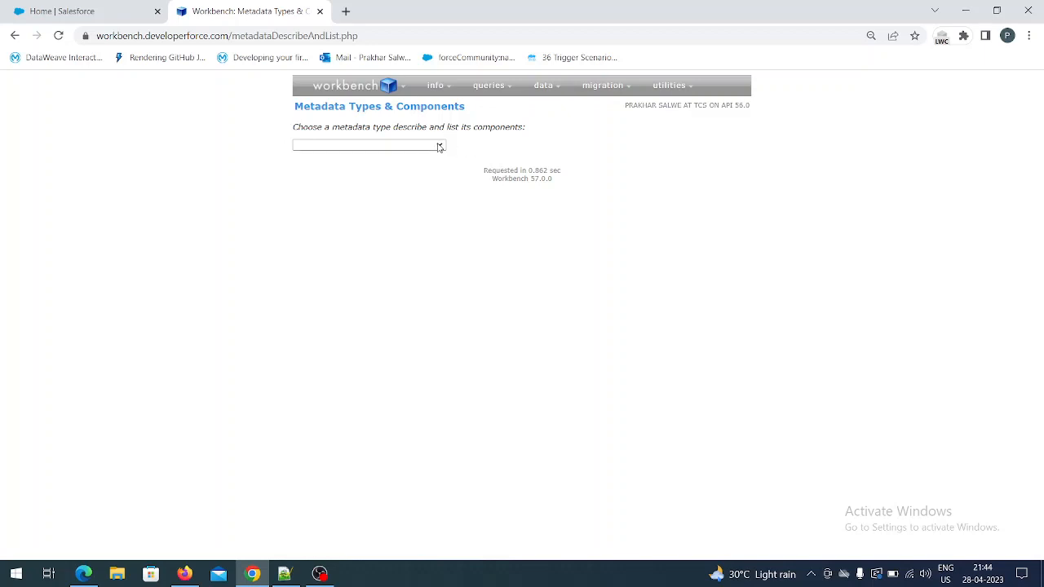
left_click(439, 146)
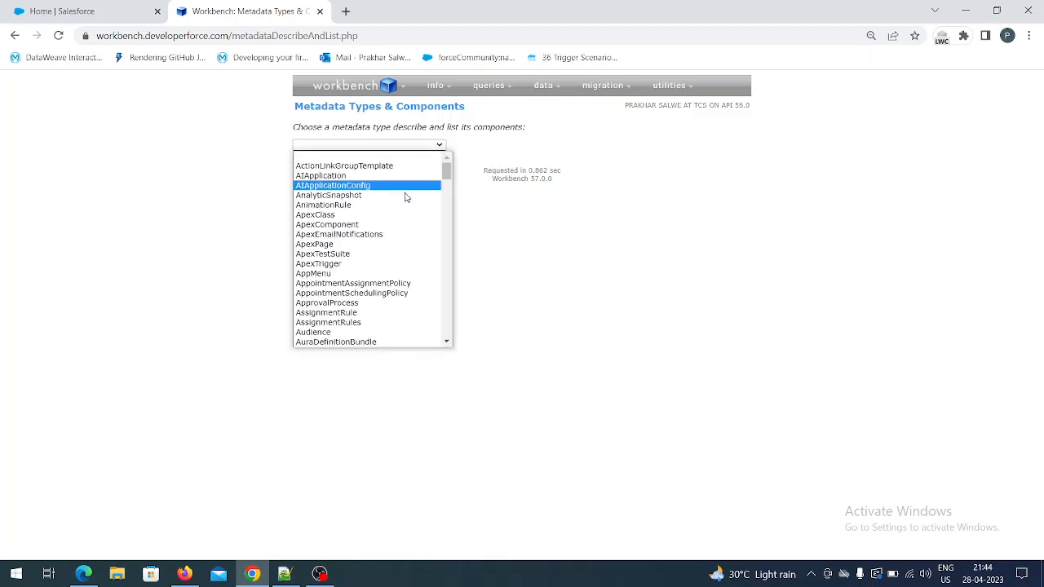
scroll(399, 272, "down", 3)
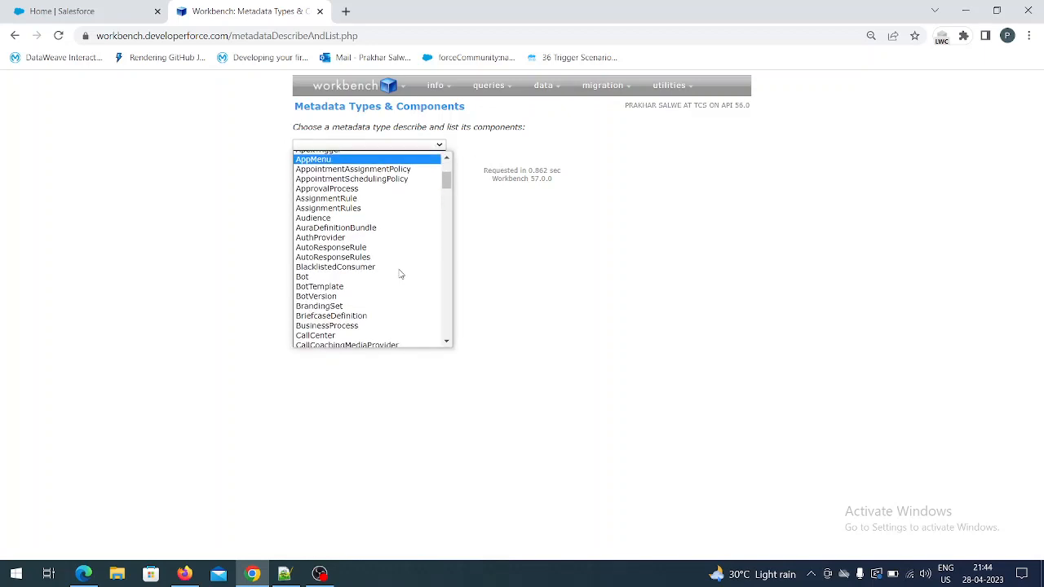
scroll(400, 274, "down", 1)
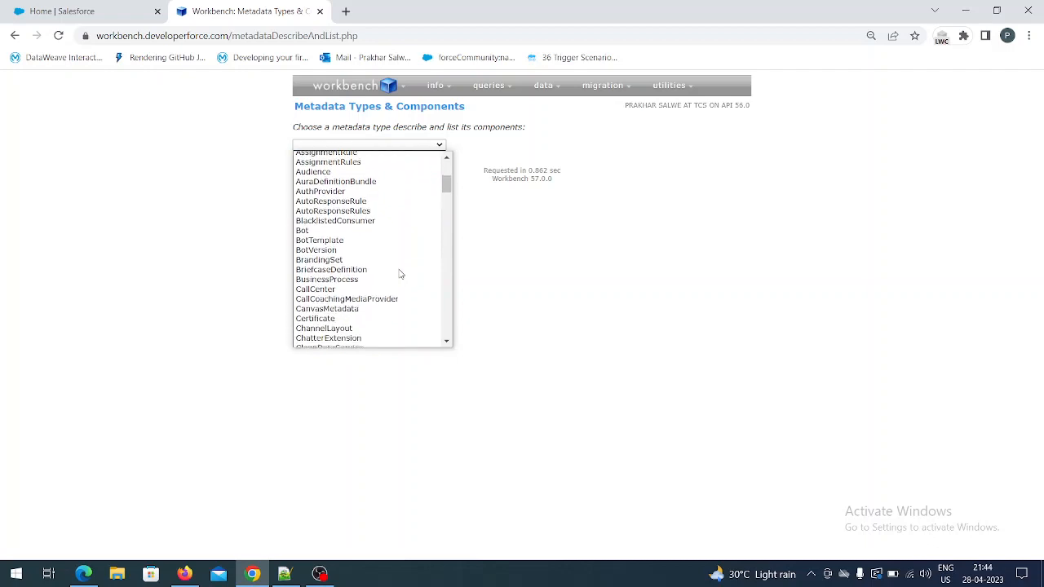
scroll(379, 277, "up", 1)
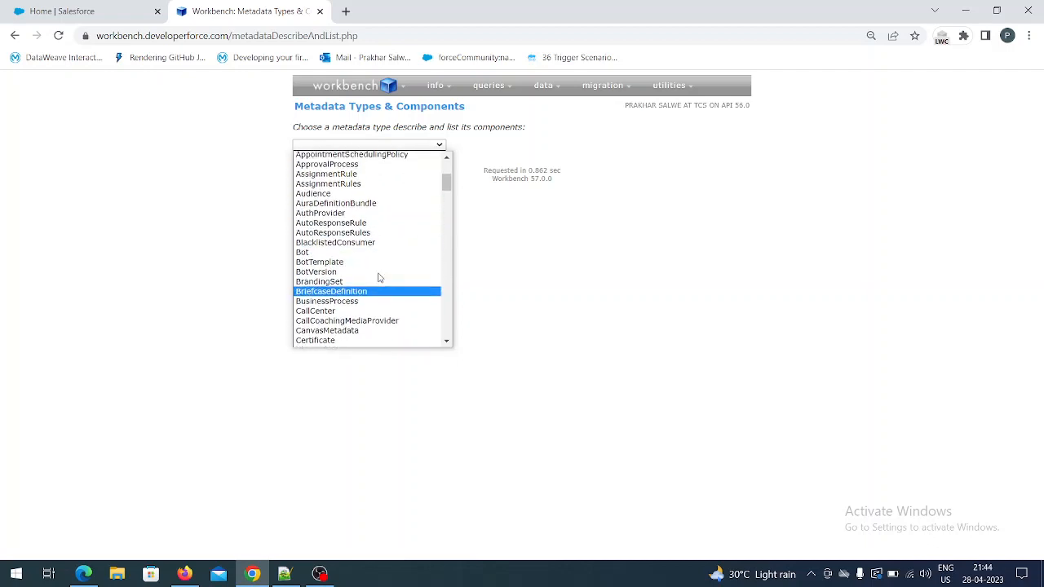
left_click(363, 208)
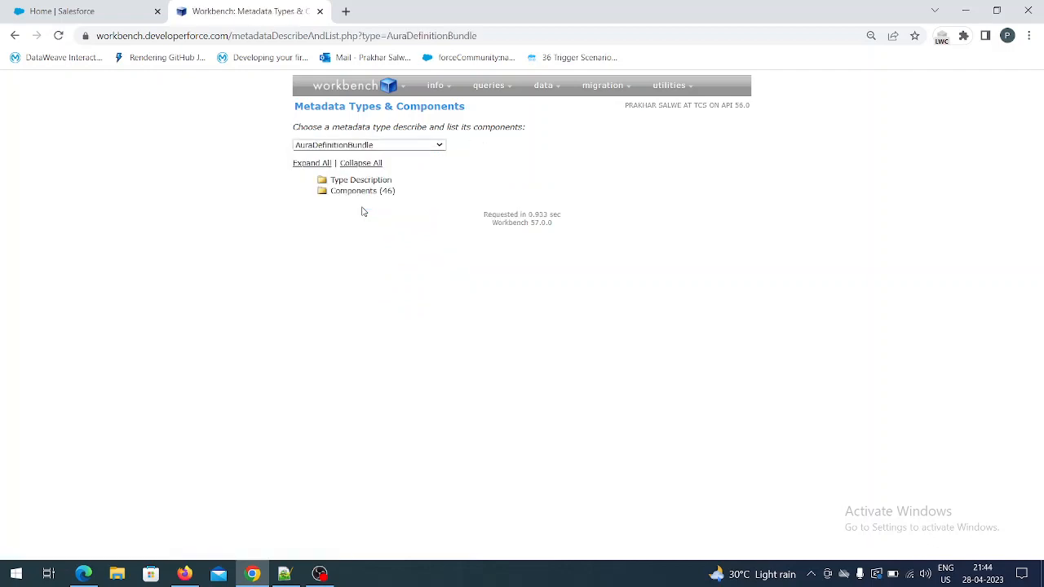
Step: Expand the AuraDefinitionBundle components, look through the list, and open the details of slackv2__alertConditionRow
left_click(323, 191)
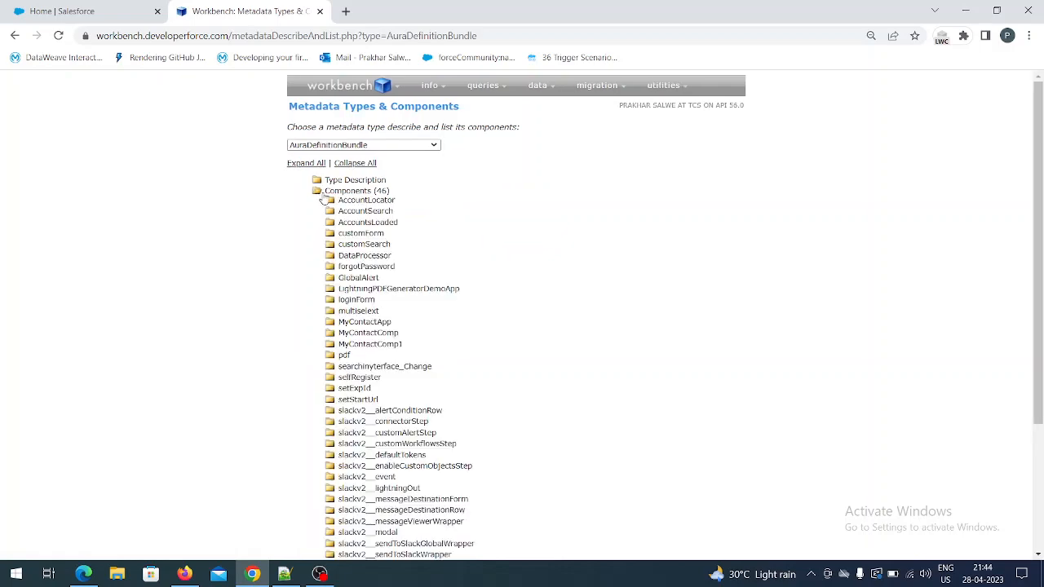
scroll(388, 365, "down", 3)
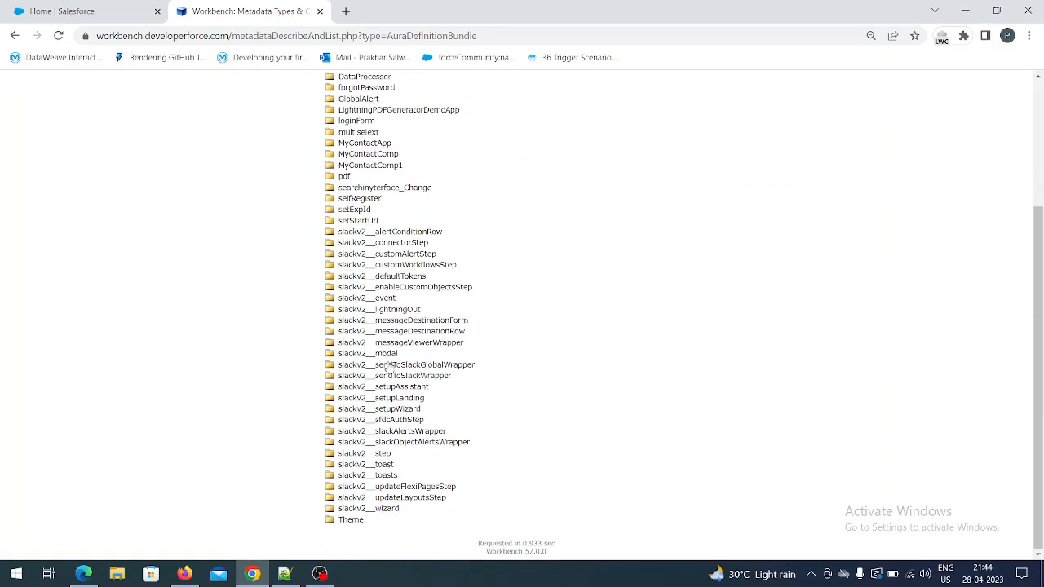
scroll(388, 395, "up", 1)
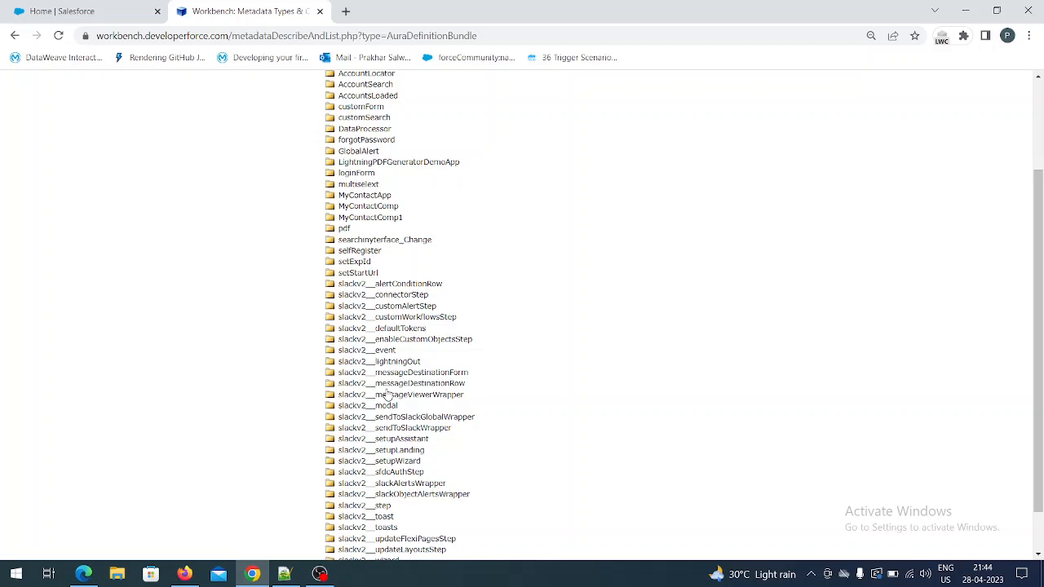
scroll(388, 395, "down", 1)
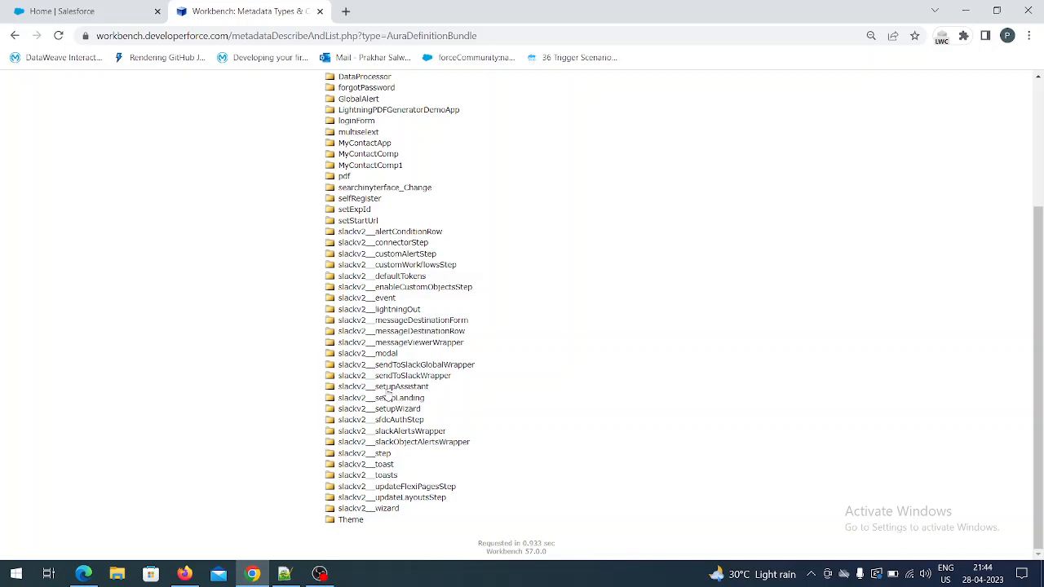
scroll(387, 395, "up", 1)
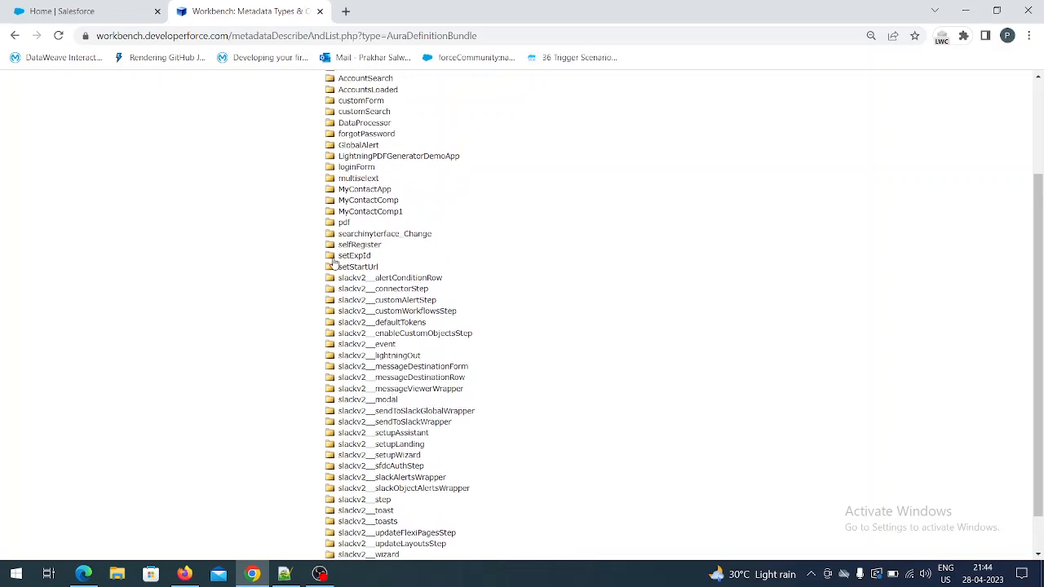
left_click(335, 278)
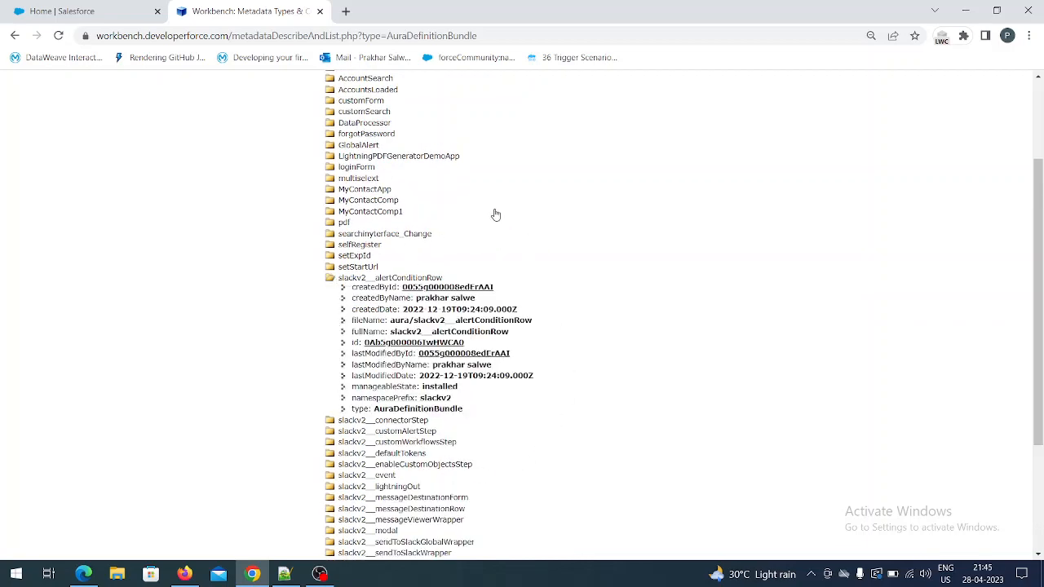
Step: Inspect the details of the MyContactApp component and collapse them again
scroll(390, 422, "up", 1)
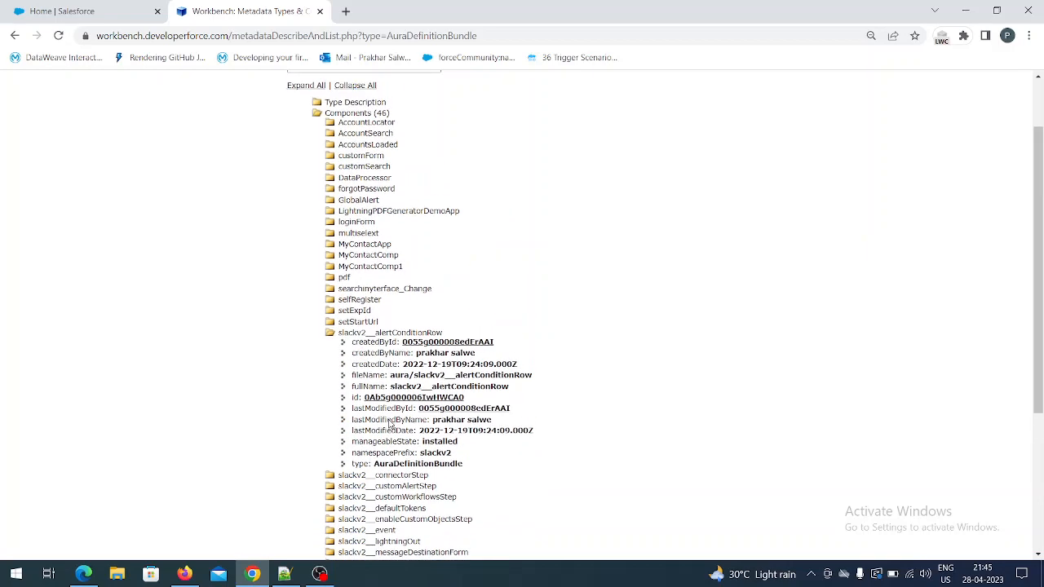
scroll(390, 424, "up", 1)
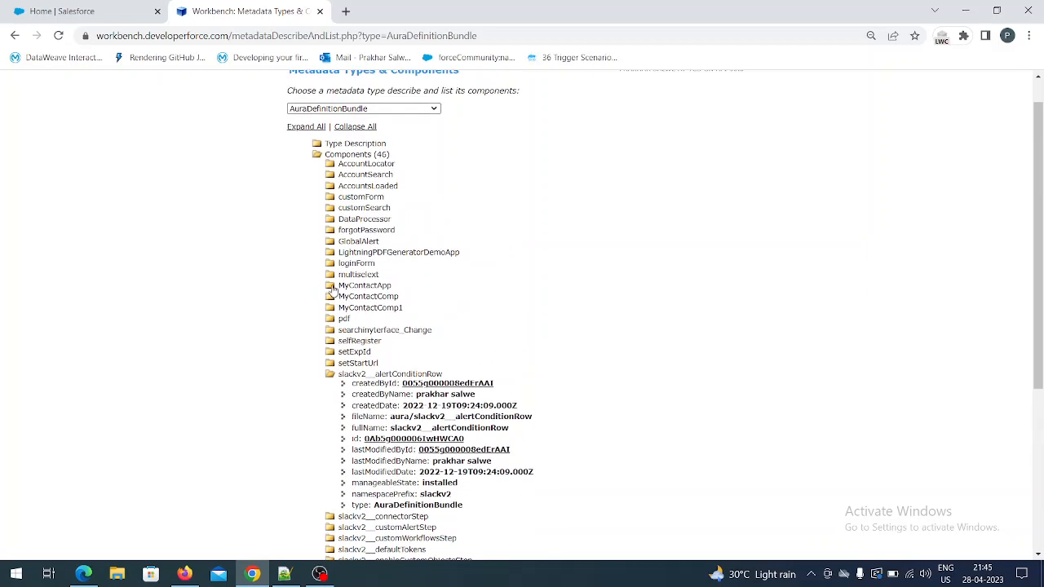
left_click(331, 287)
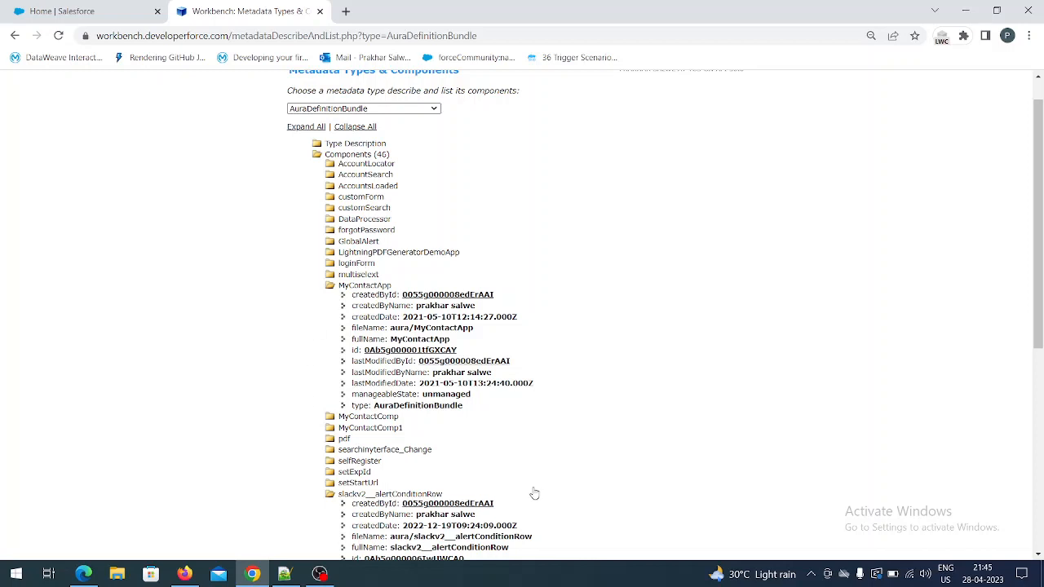
left_click(331, 286)
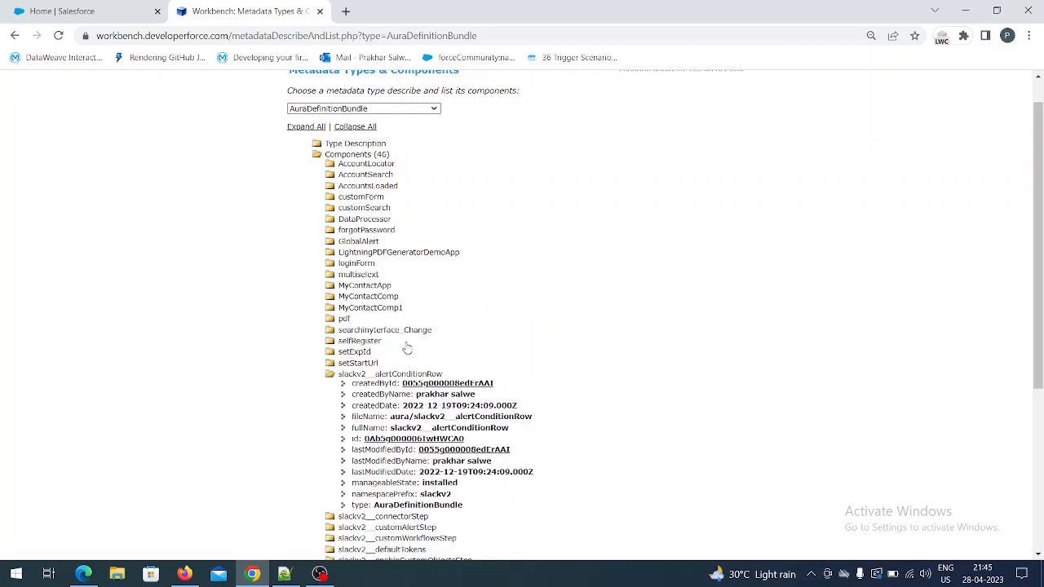
Step: Open the Session Information page, expand all its sections to review them, and collapse the User section
scroll(408, 345, "up", 1)
mouse_move(430, 89)
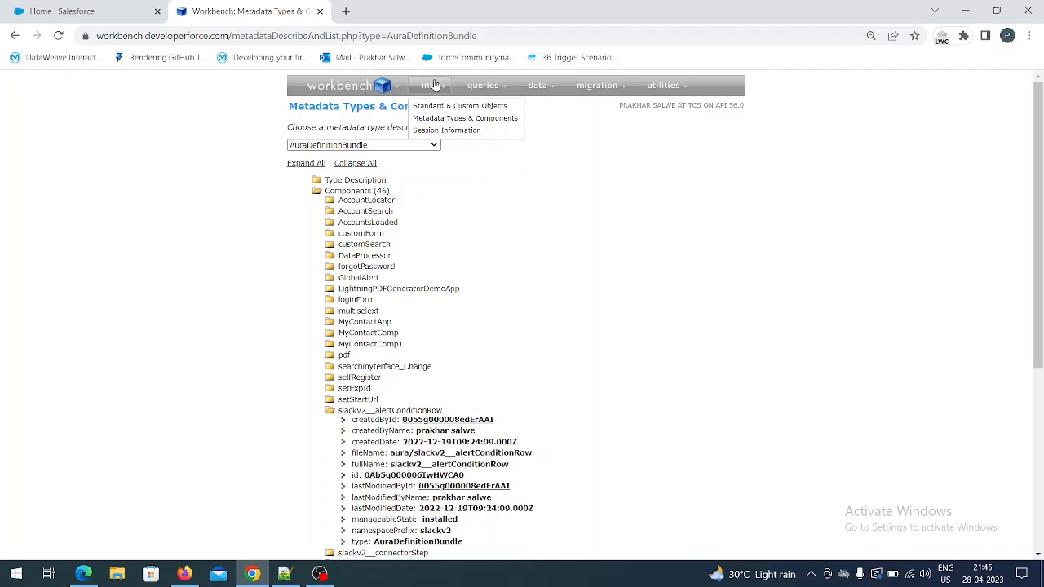
left_click(436, 134)
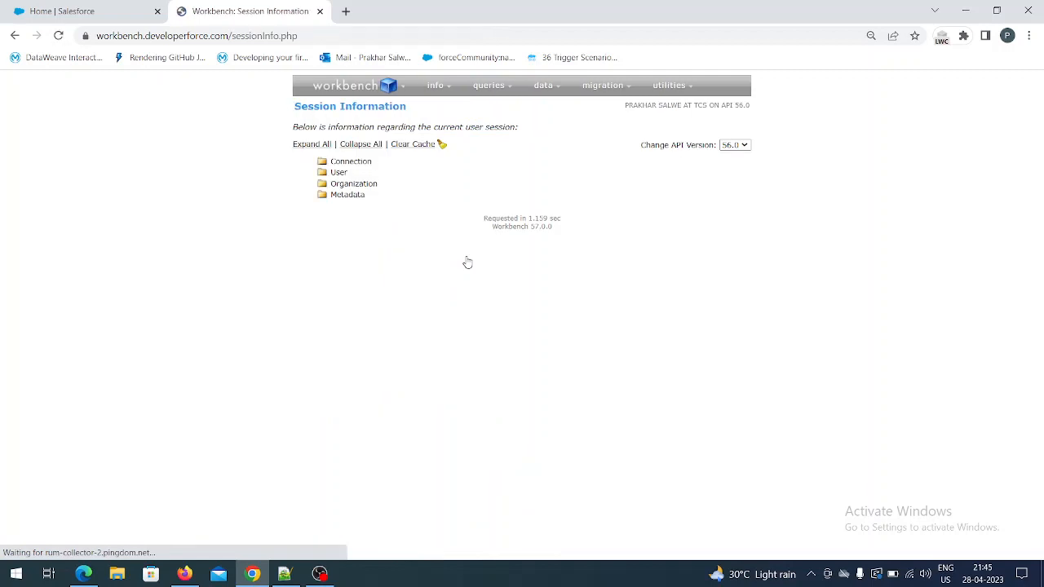
left_click(306, 145)
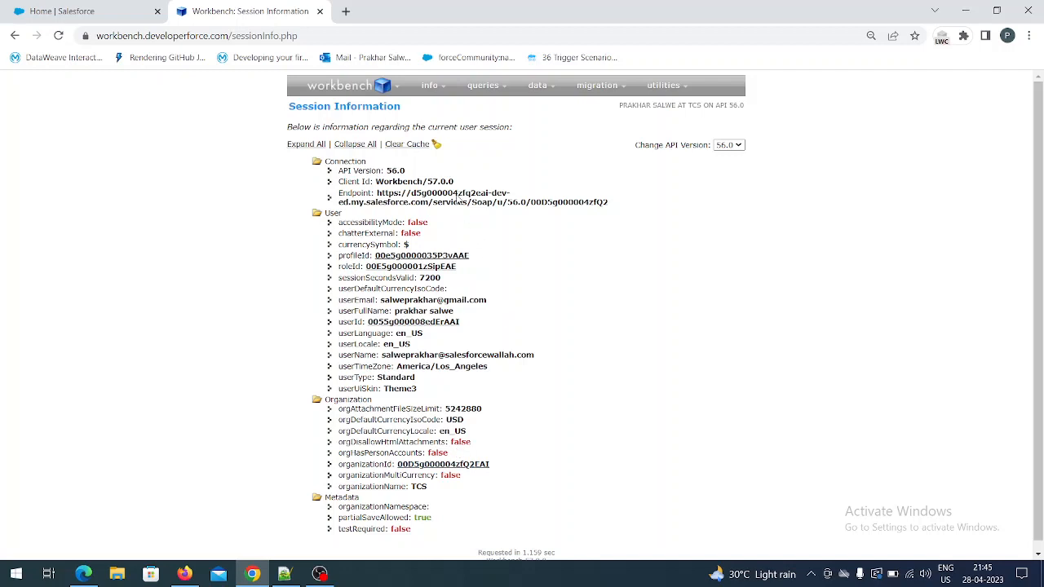
left_click(316, 214)
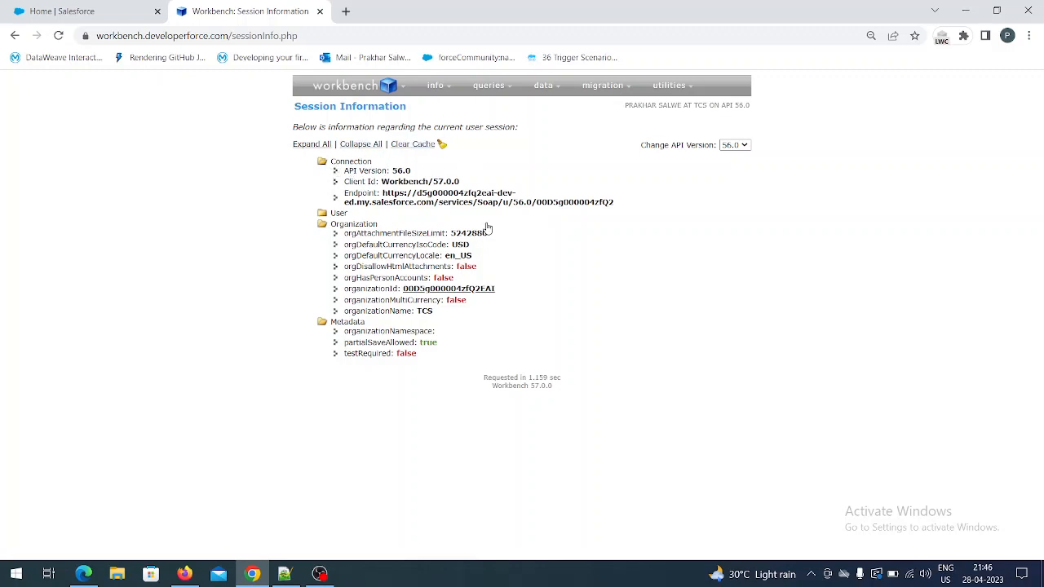
Step: Open the SOQL Query page and choose A_History__c as the object to query
mouse_move(491, 90)
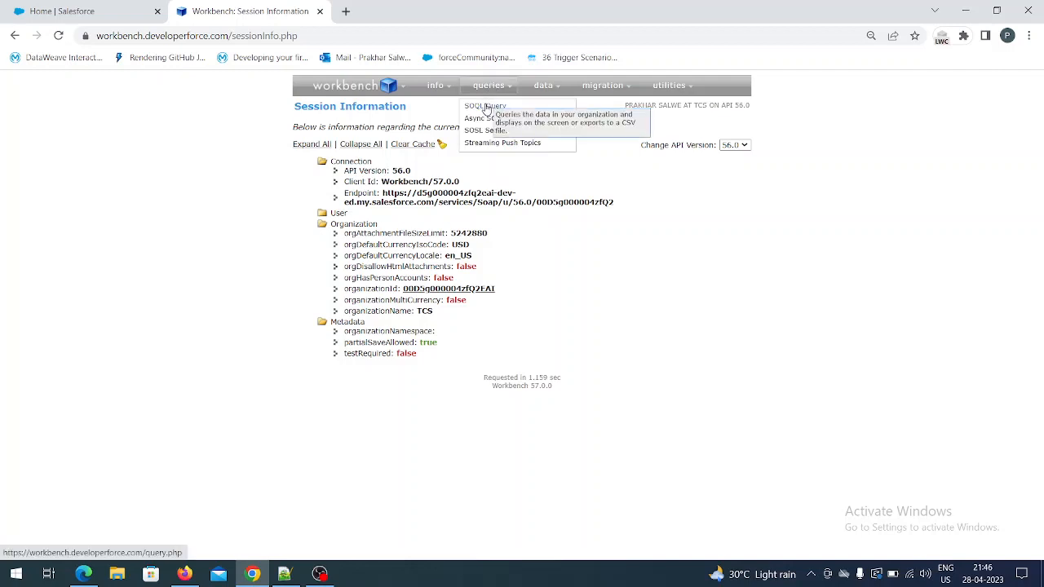
left_click(487, 108)
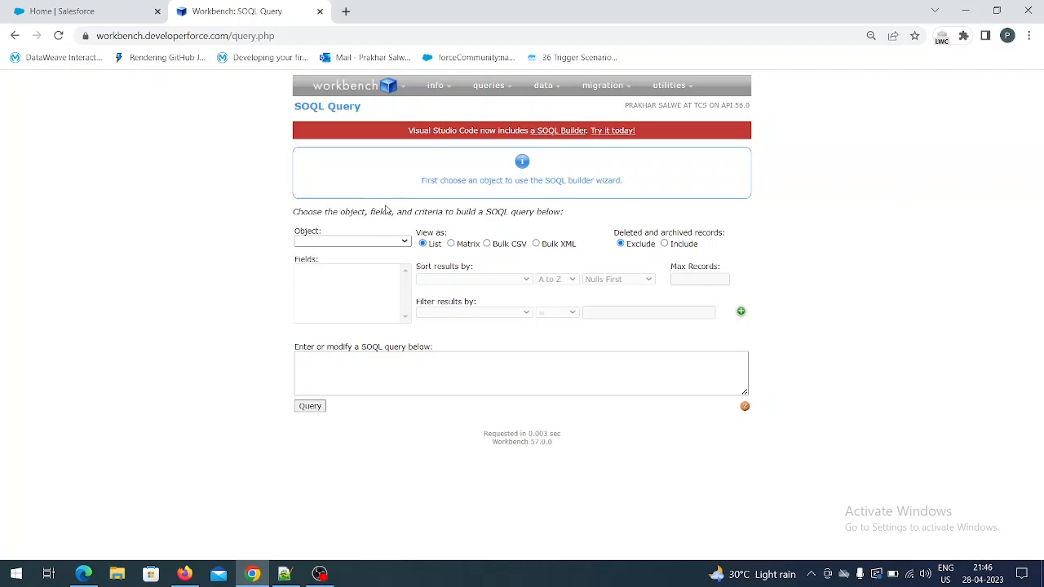
left_click(369, 243)
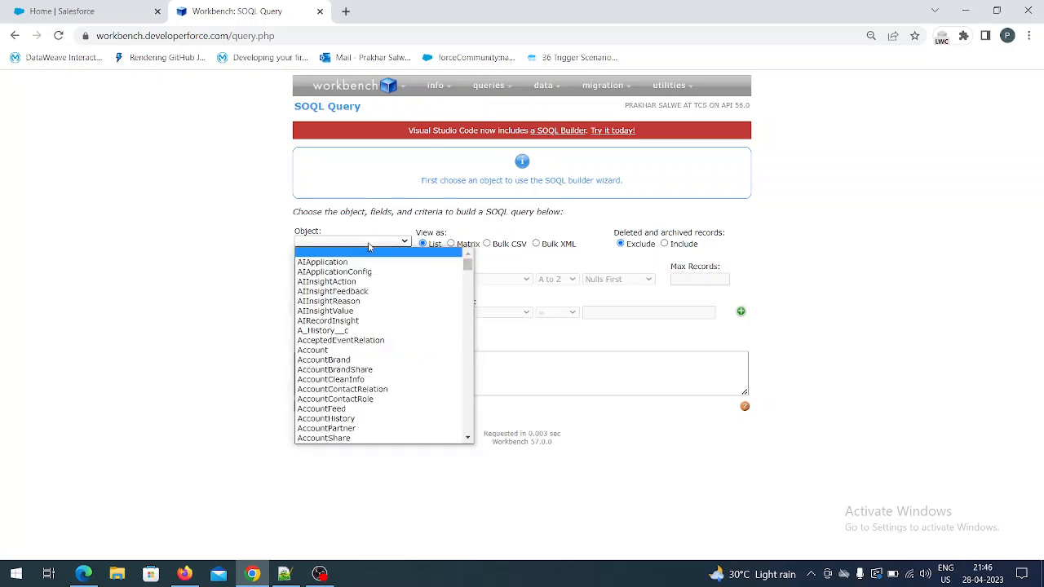
left_click(356, 331)
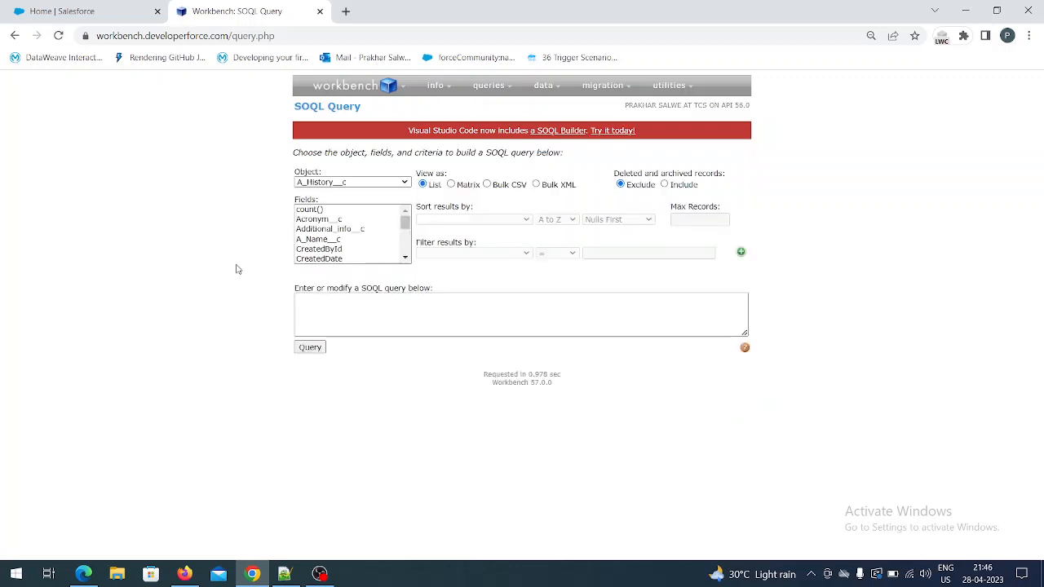
left_click(319, 238)
left_click(314, 250)
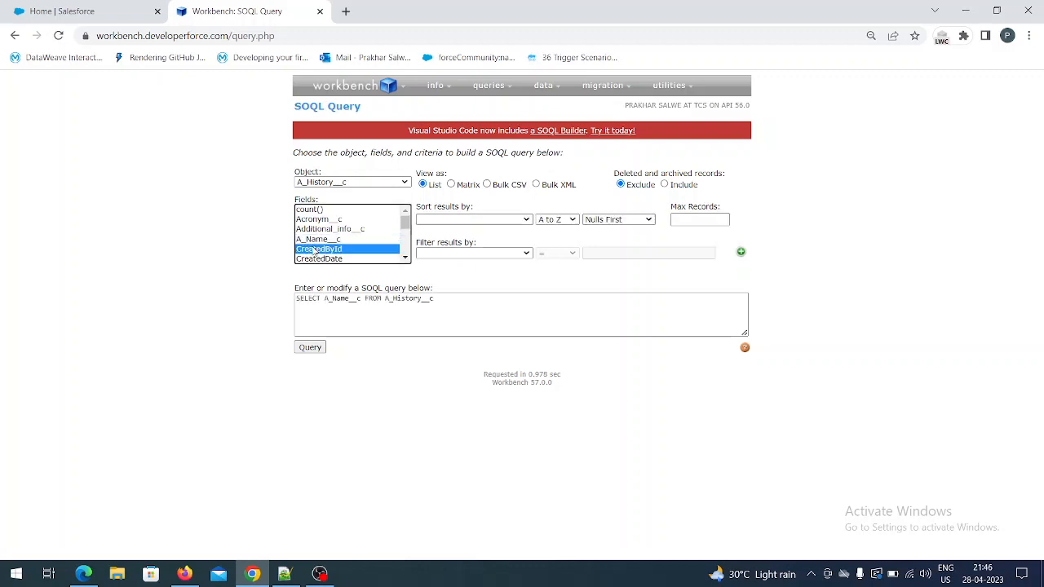
left_click(318, 239)
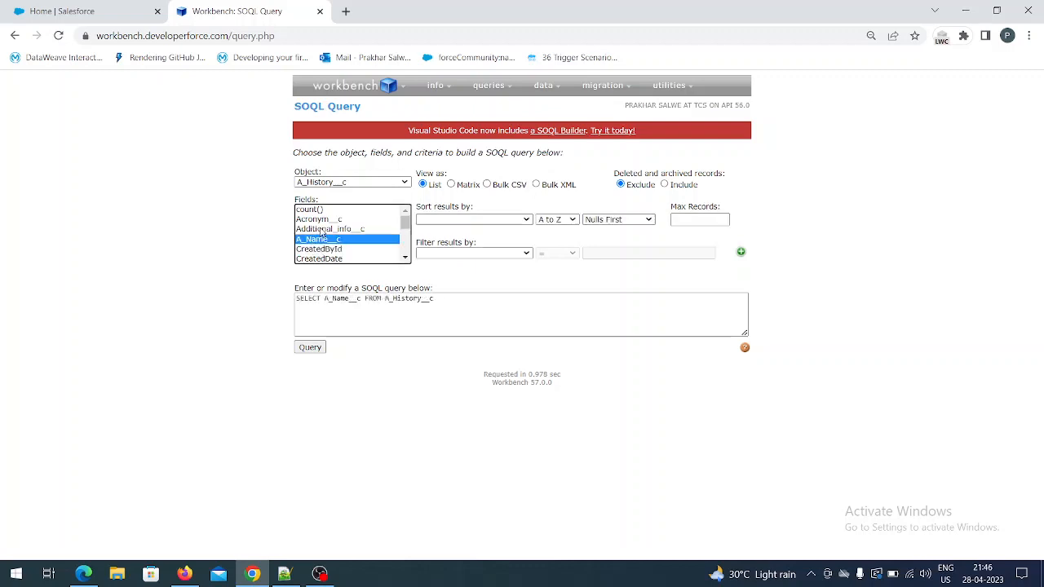
Step: Select the fields Acronym__c, Additional_info__c and A_Name__c, run the query on A_History__c, and review its results
left_click(322, 229)
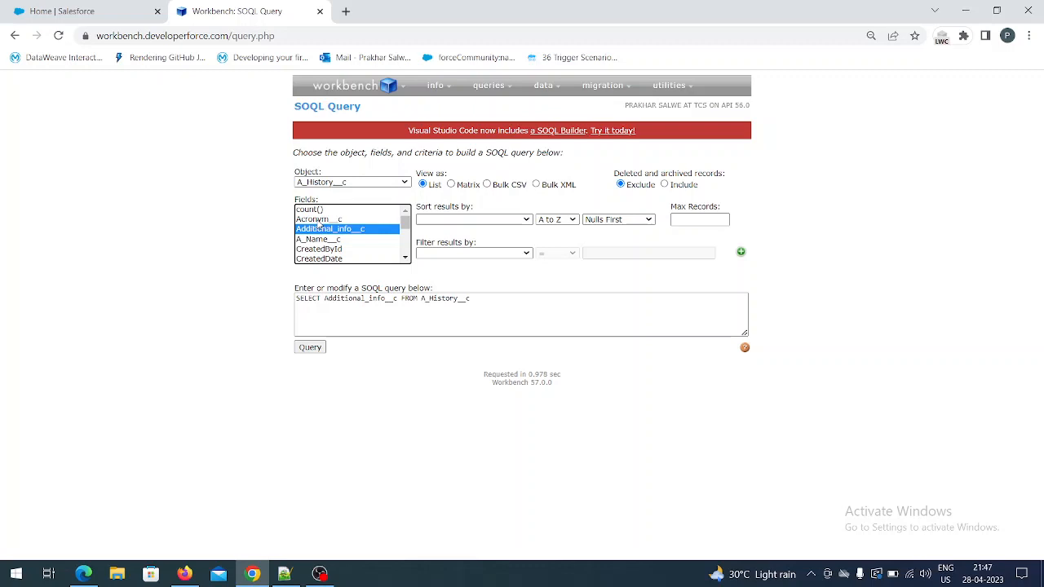
left_click(318, 220, "ctrl")
left_click(316, 241, "ctrl")
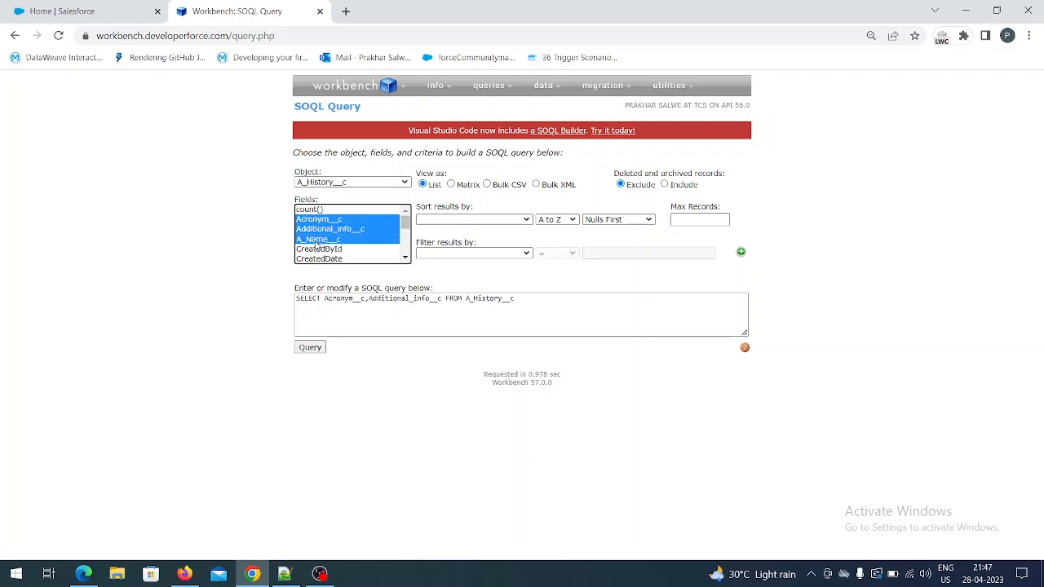
left_click(316, 351)
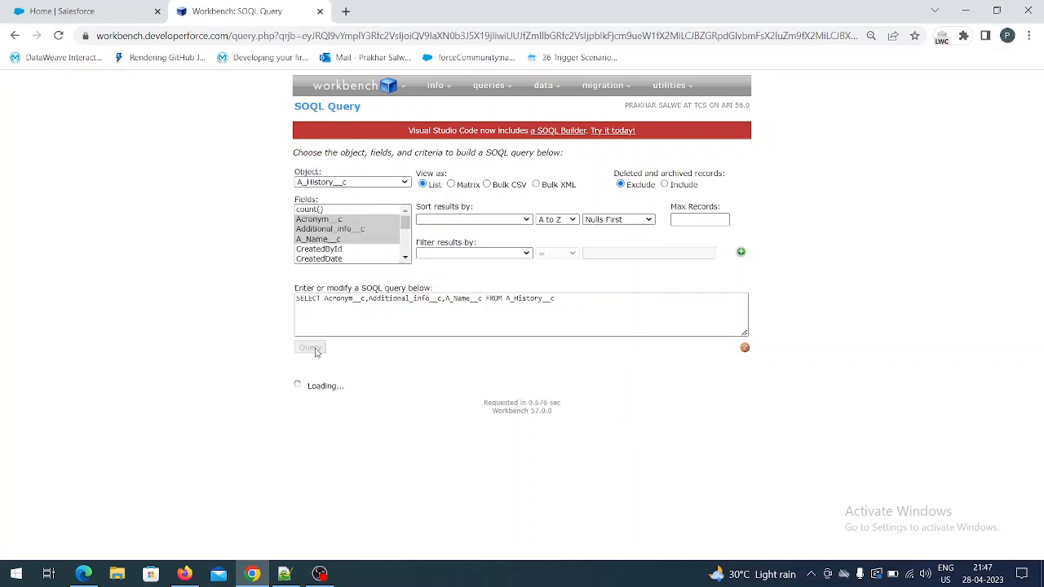
scroll(466, 419, "down", 2)
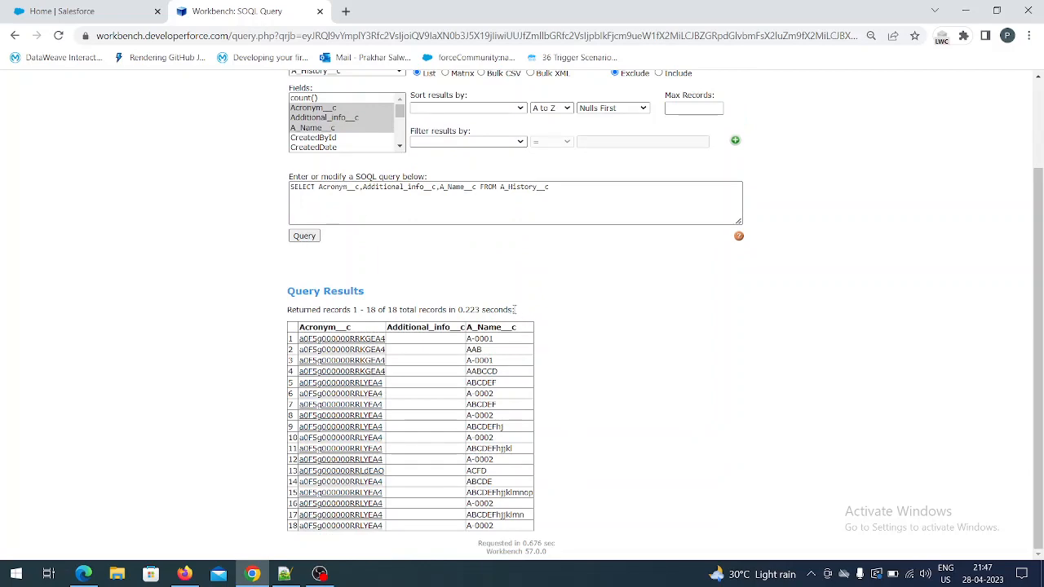
Step: Sort the A_History__c query by LastModifiedDate, A to Z with nulls first, and run it
scroll(515, 312, "up", 1)
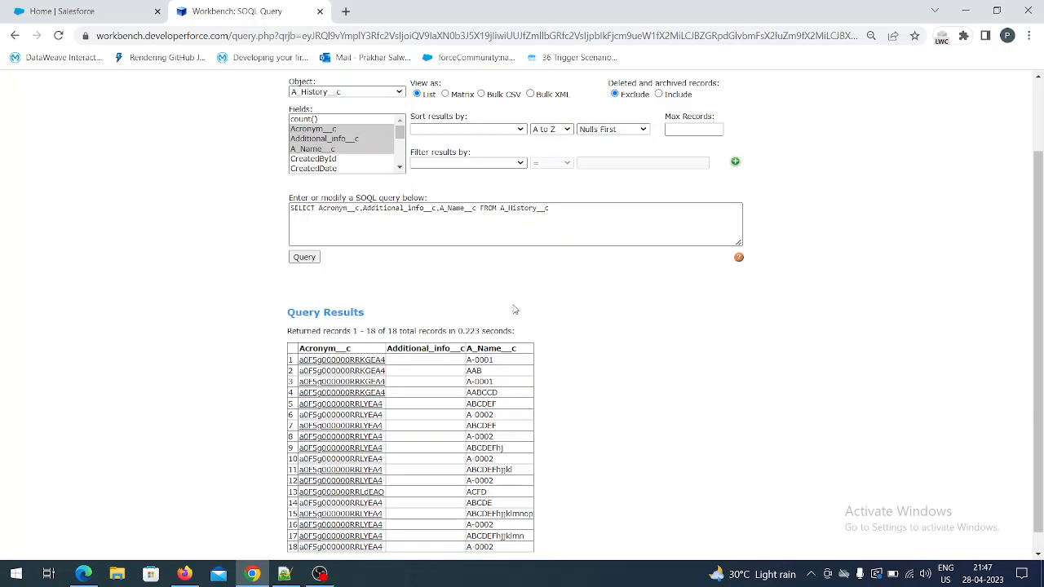
left_click(505, 167)
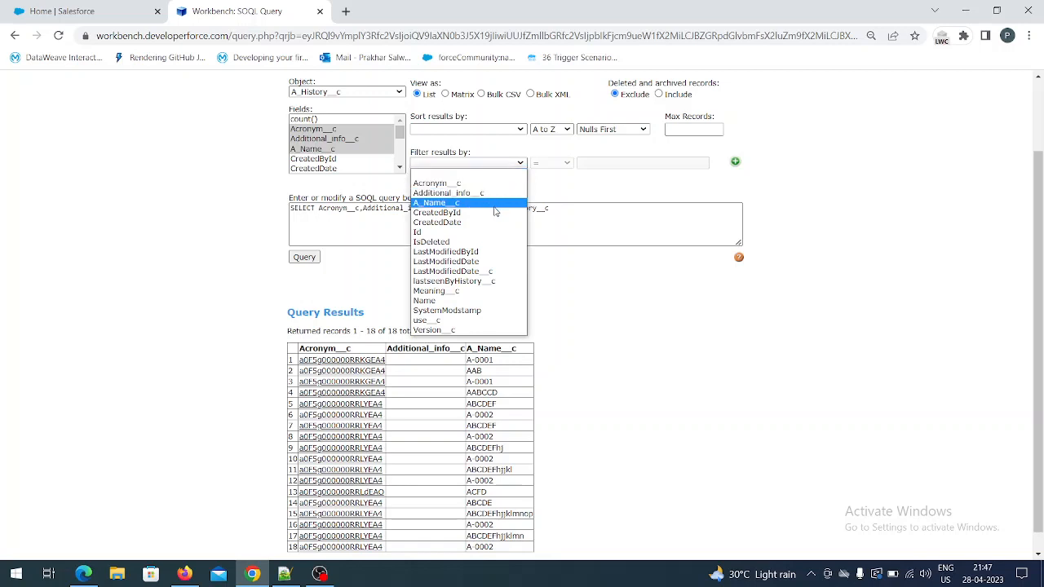
left_click(629, 314)
left_click(499, 131)
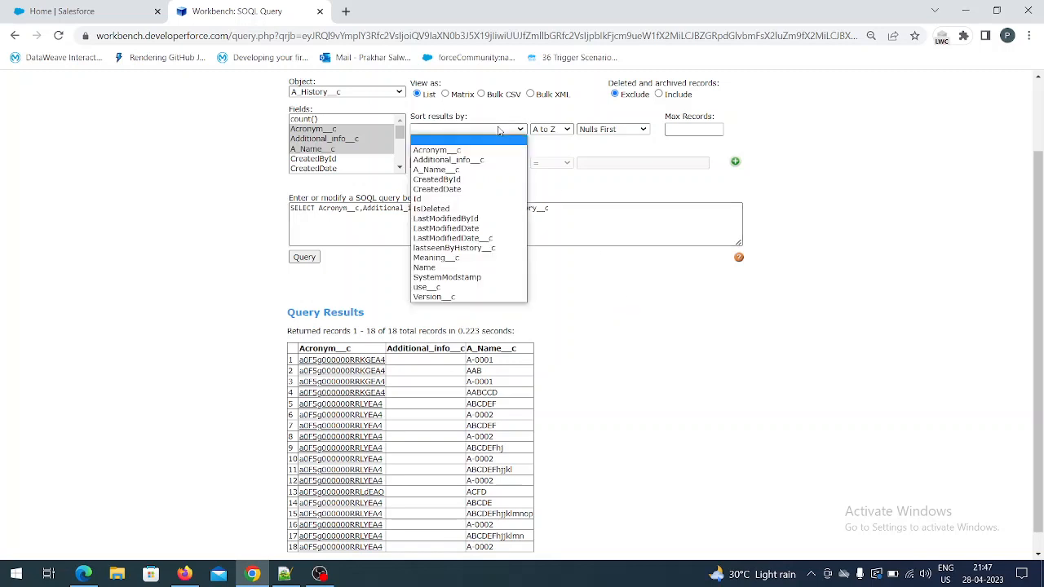
left_click(478, 230)
left_click(562, 130)
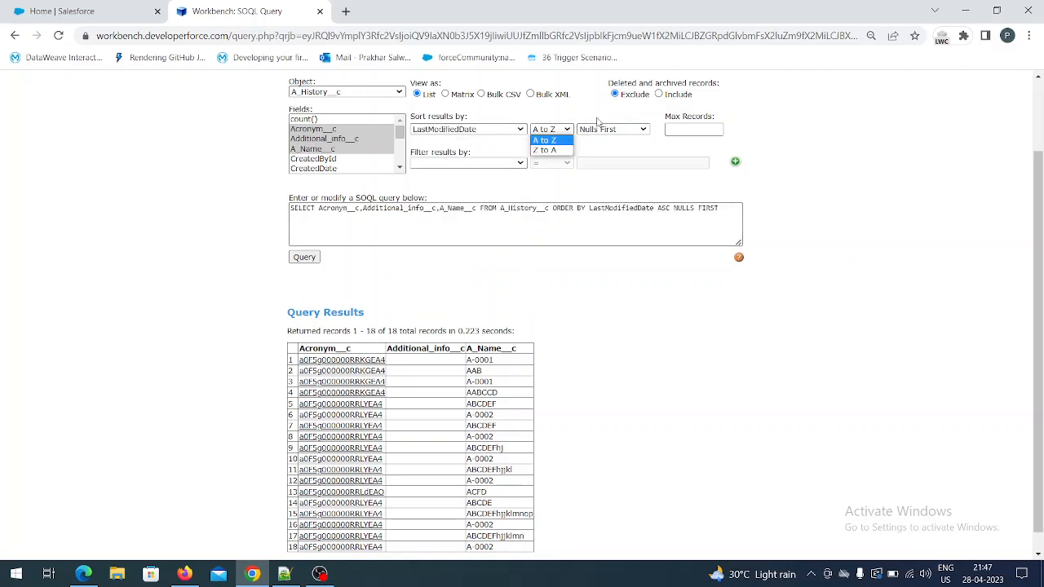
left_click(599, 132)
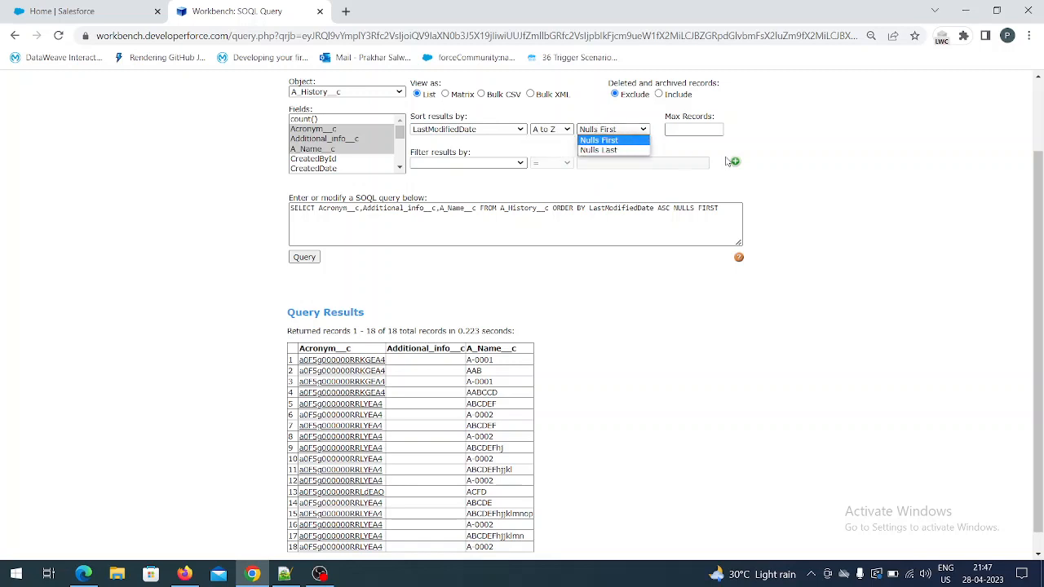
left_click(796, 156)
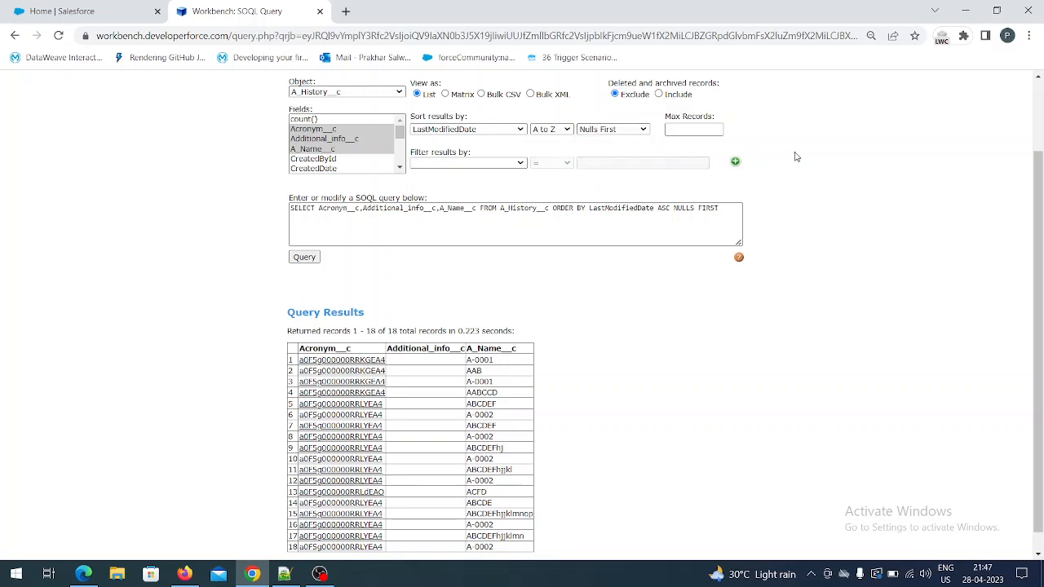
left_click(309, 261)
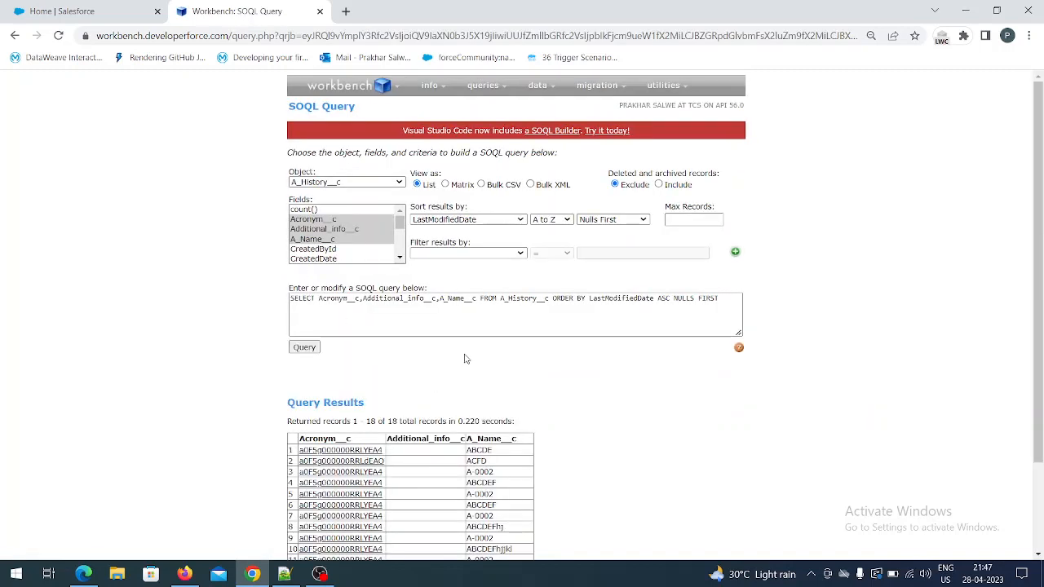
Step: Run the A_History__c query with a maximum of 2 records, and set the result view to Bulk CSV
left_click(487, 256)
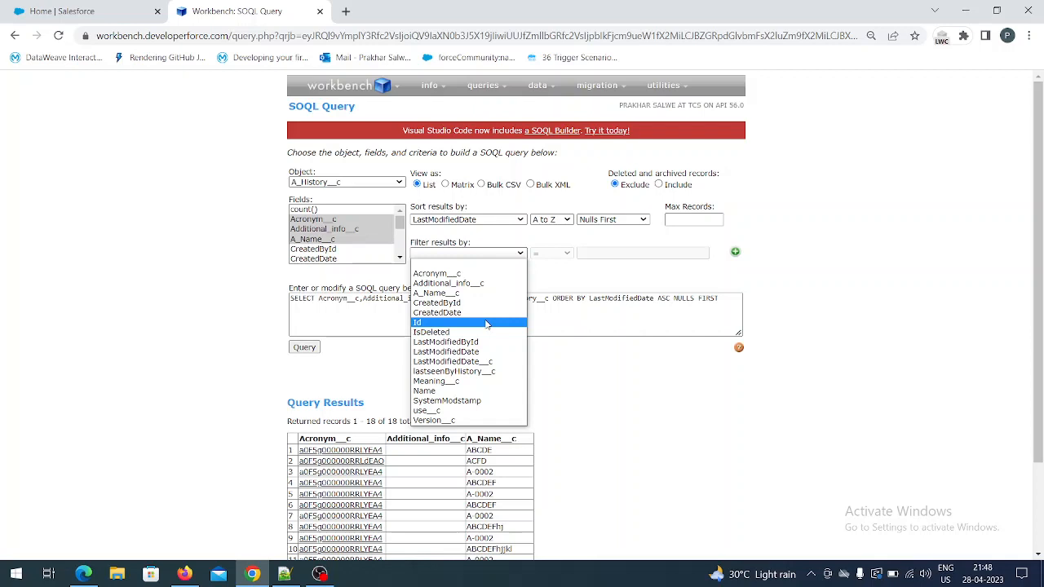
left_click(662, 377)
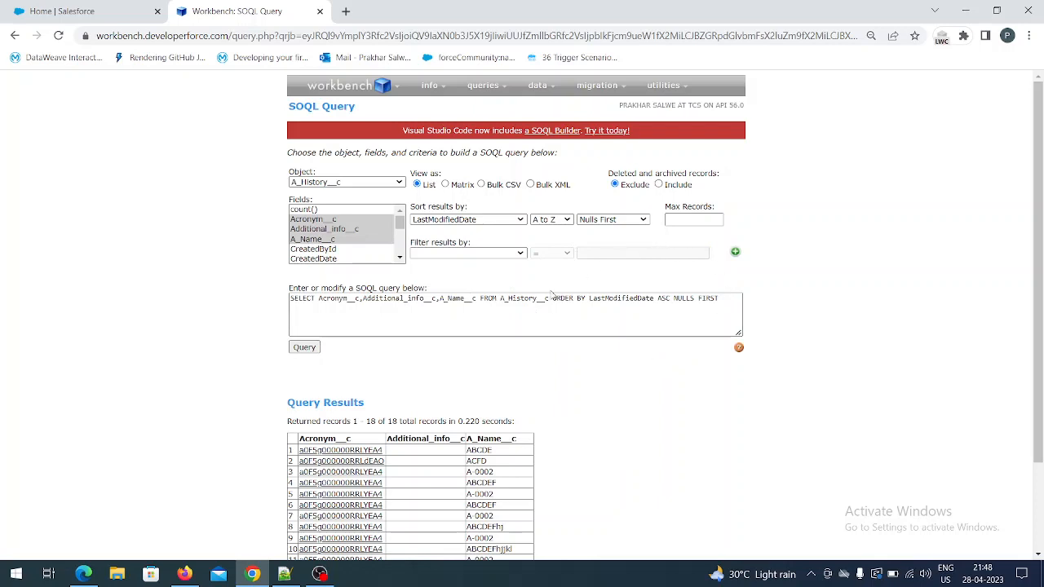
left_click(677, 220)
type("2")
left_click(304, 347)
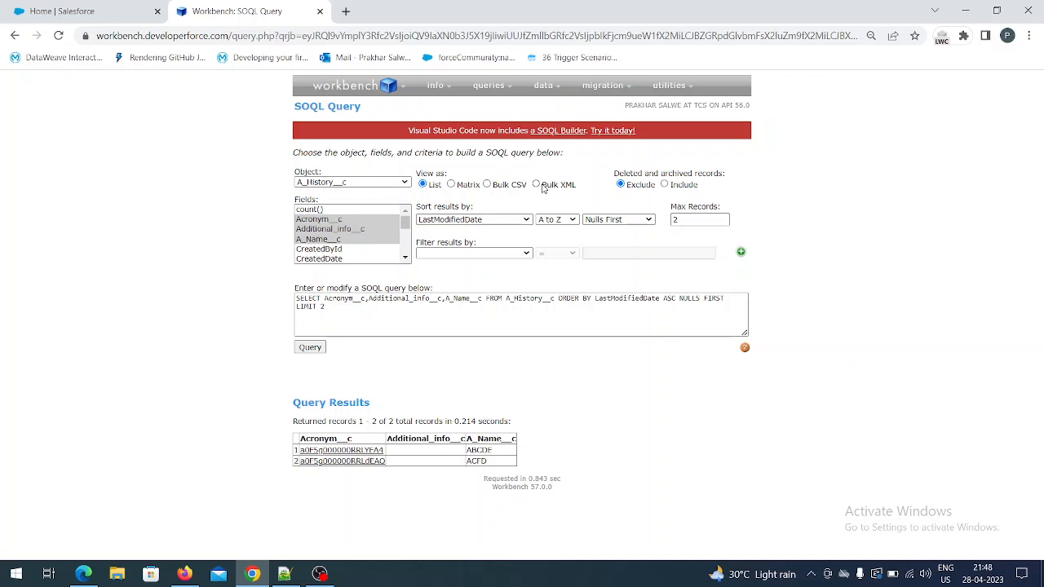
left_click(486, 185)
Step: View the Insert, SOSL Search and Async SOQL Query pages one after another
mouse_move(546, 85)
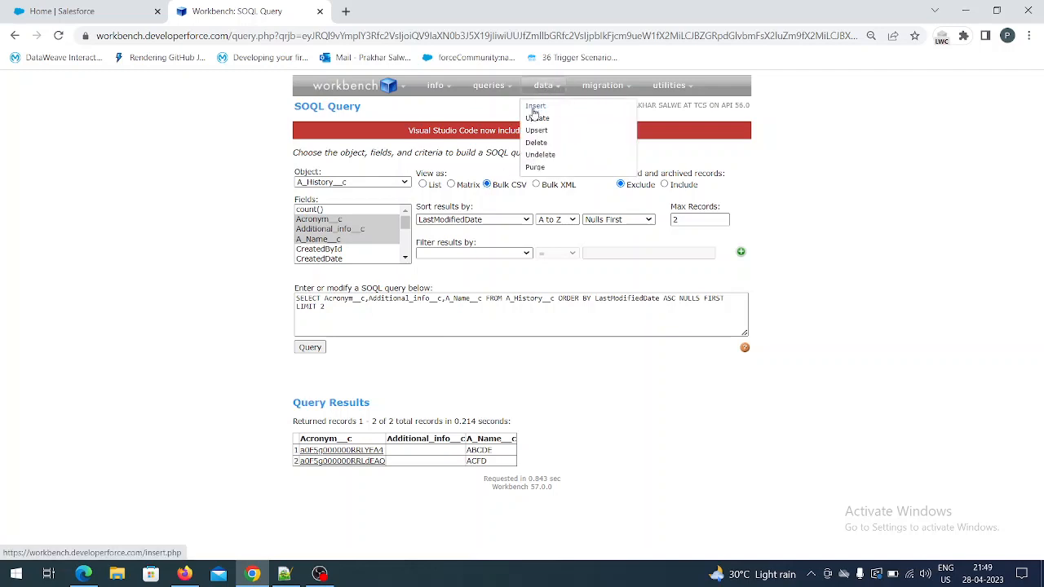
left_click(534, 108)
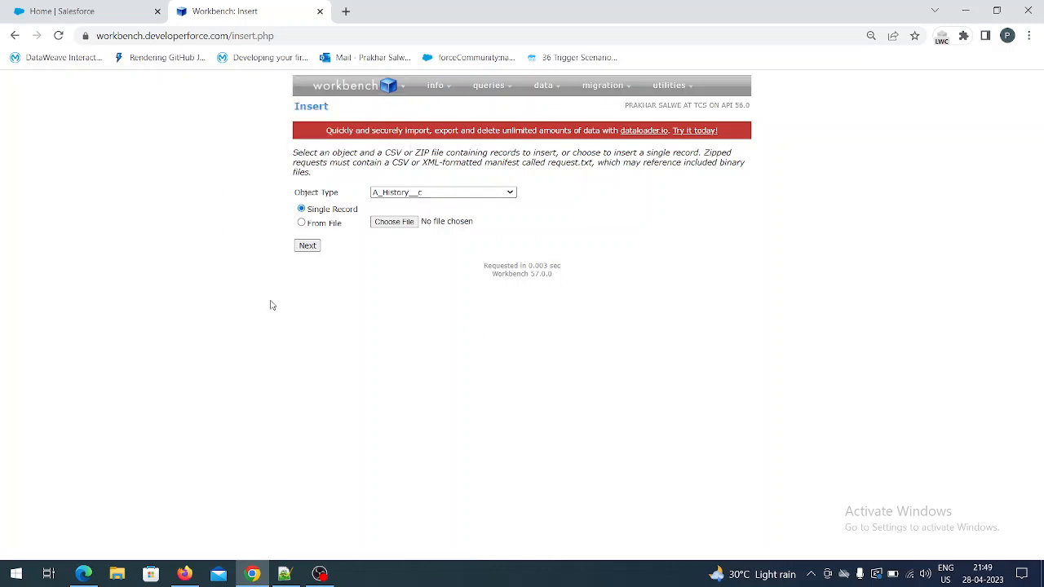
mouse_move(487, 86)
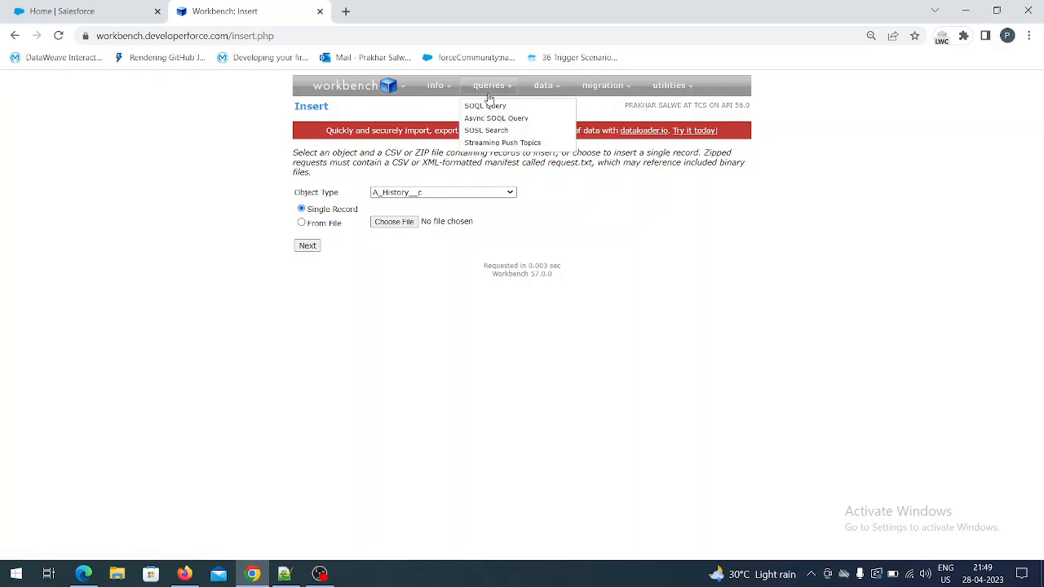
left_click(481, 132)
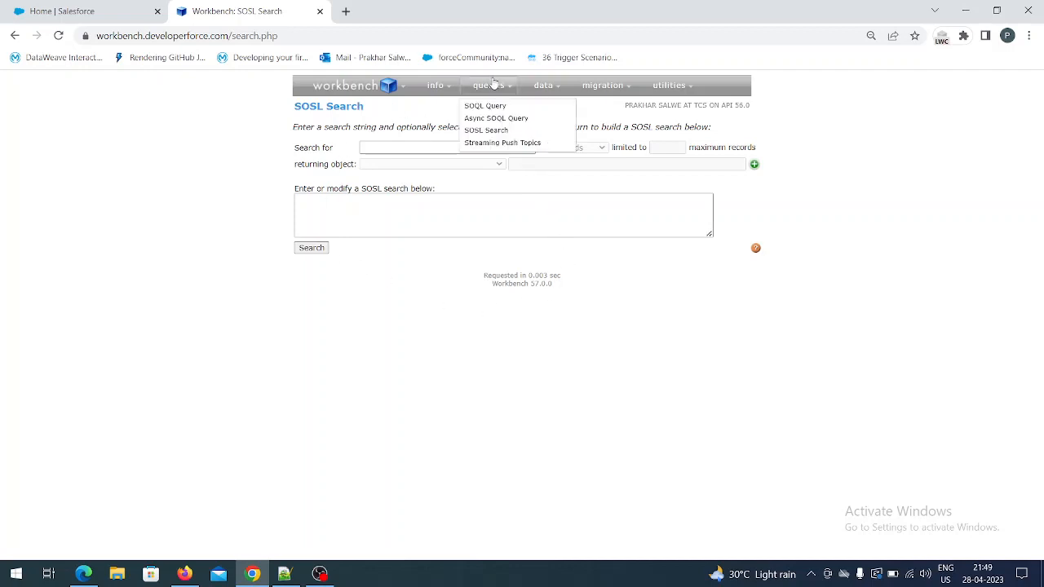
left_click(493, 120)
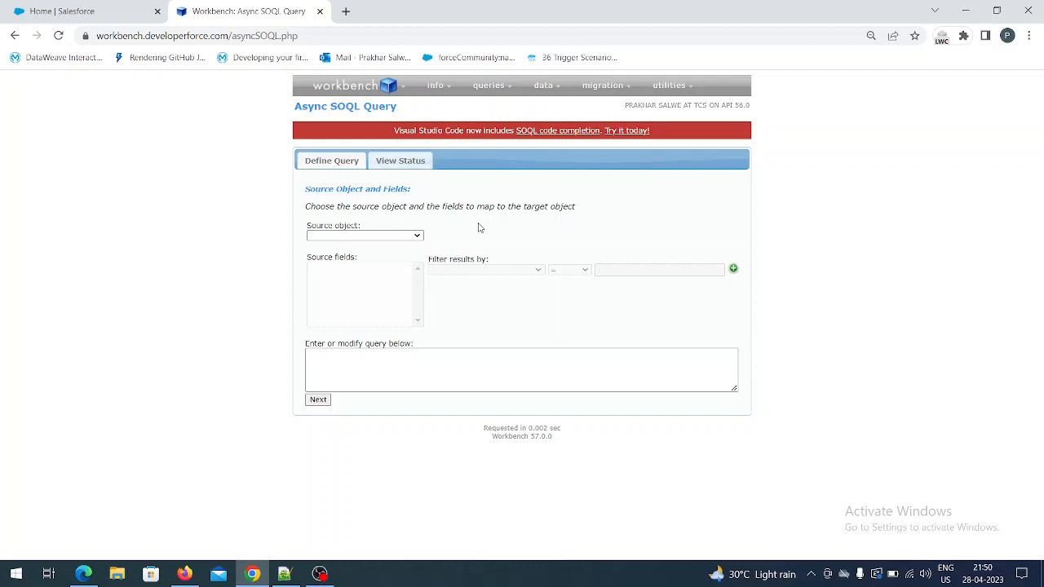
Step: Open the Streaming Push Topics page and review its push topic settings and connection log
mouse_move(497, 86)
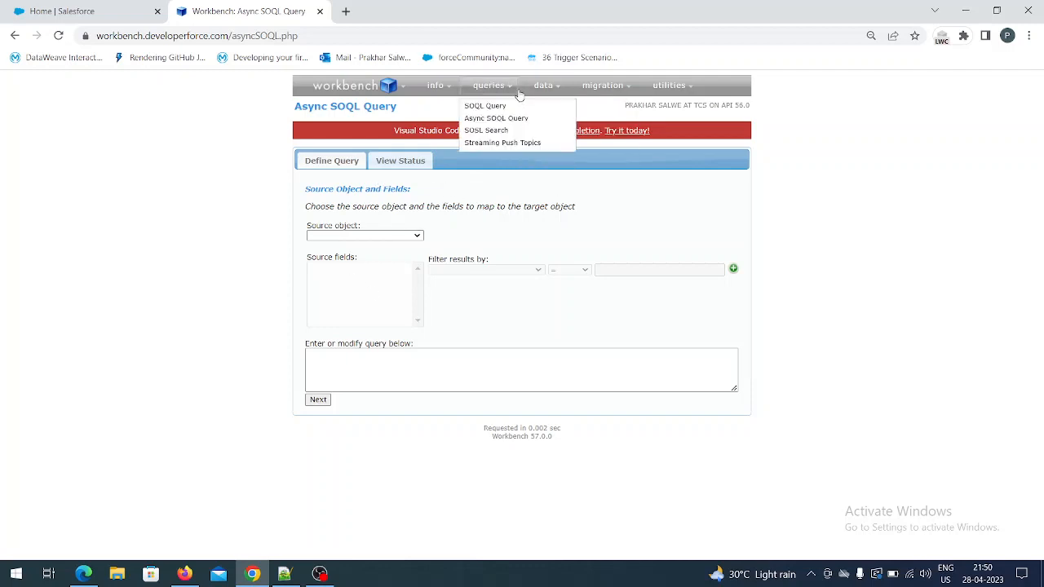
left_click(505, 149)
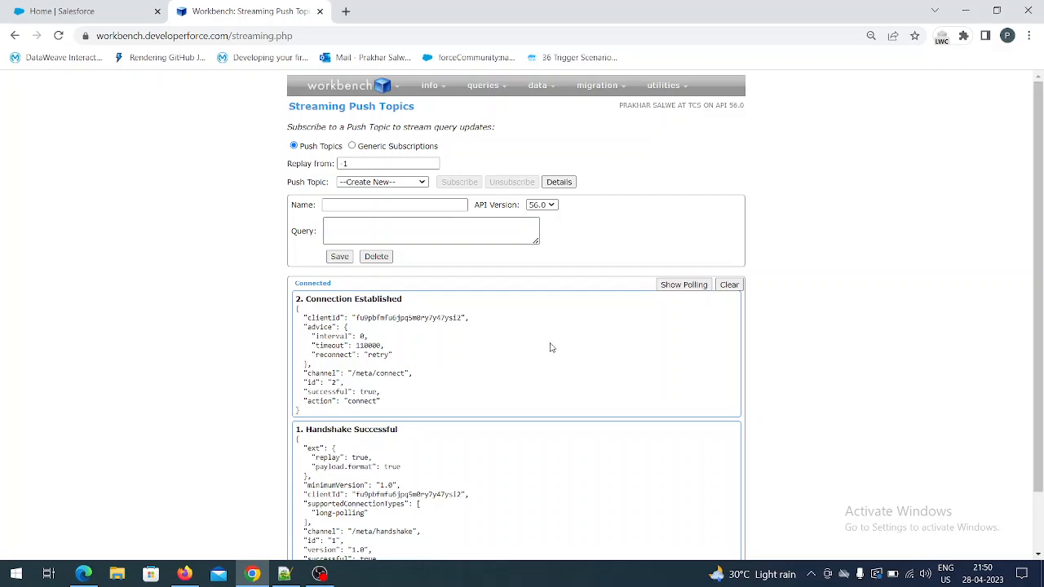
scroll(251, 388, "down", 1)
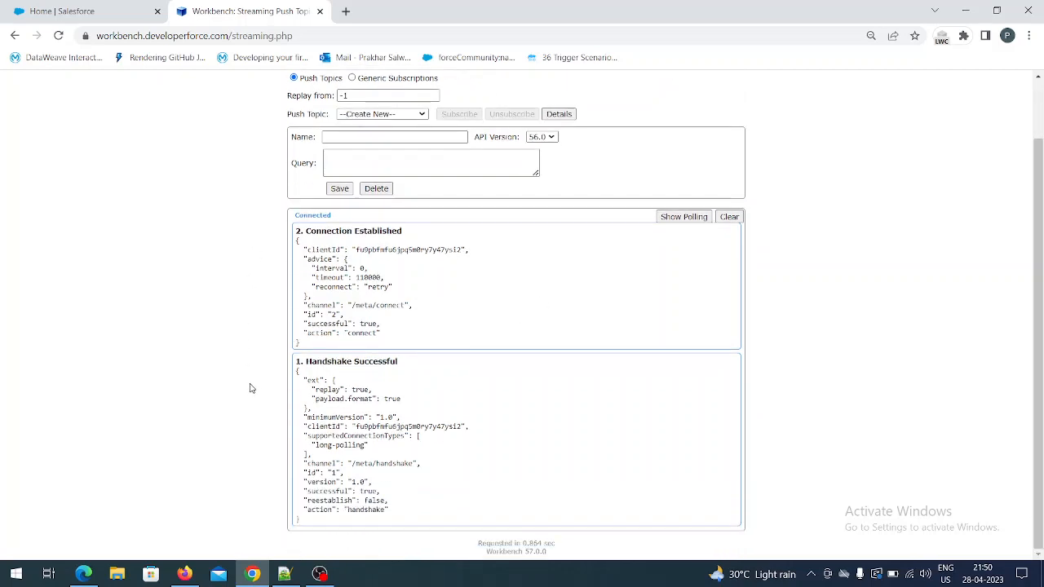
scroll(252, 388, "up", 1)
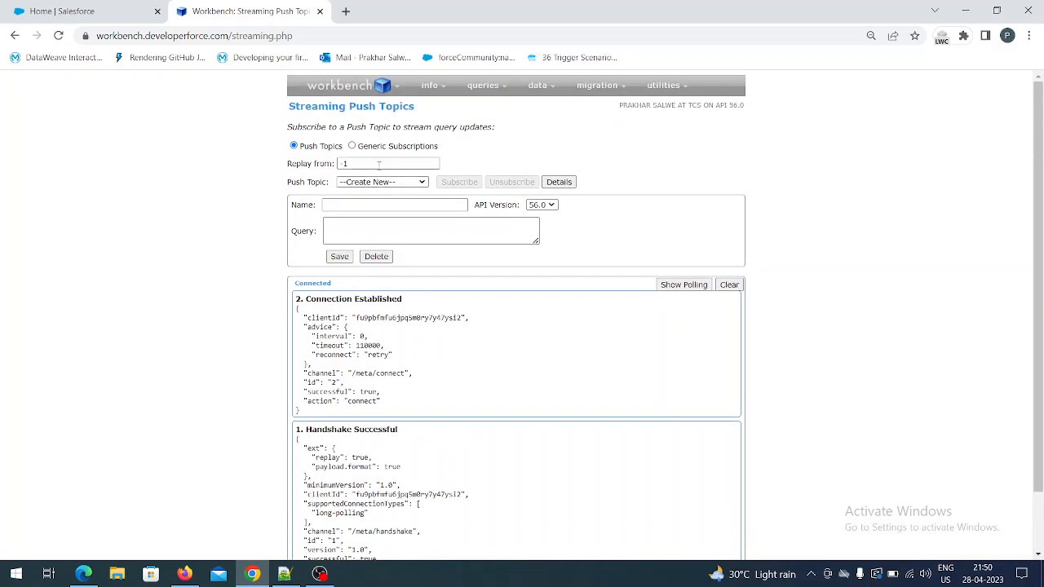
Step: Open the Insert page and choose A_History__c as the object type for a single record
mouse_move(536, 91)
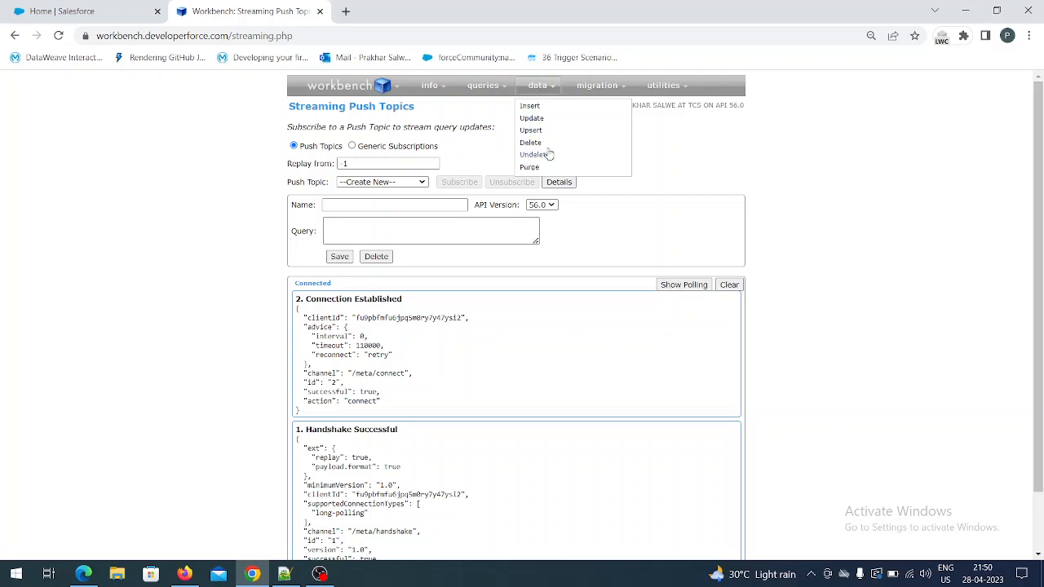
left_click(530, 107)
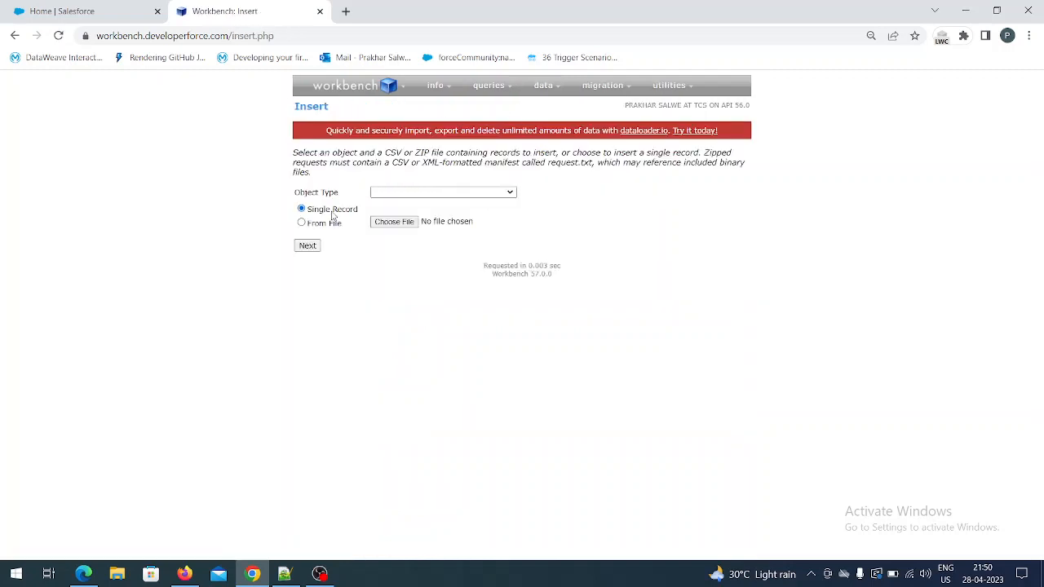
left_click(408, 194)
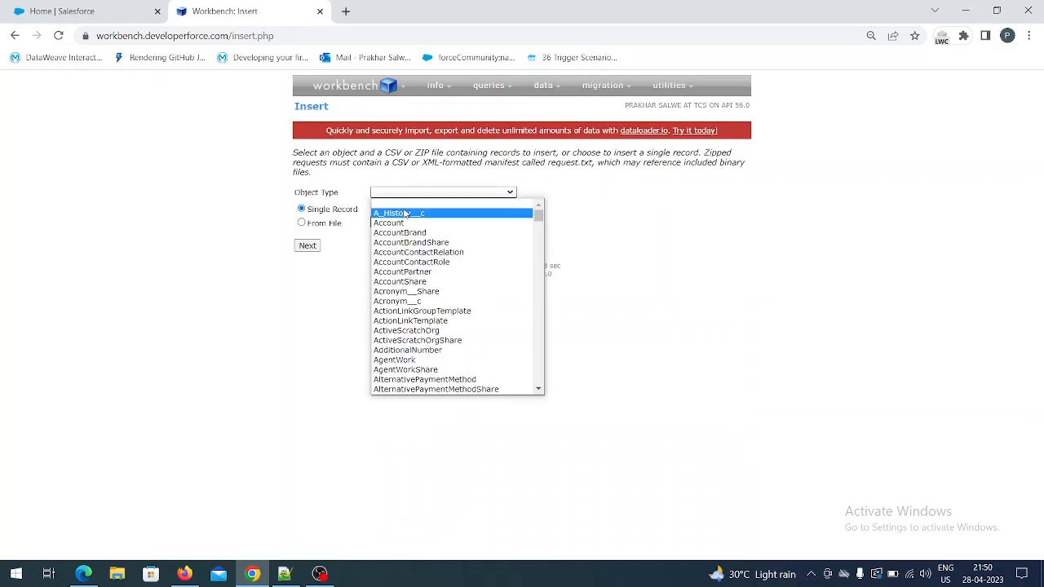
left_click(405, 212)
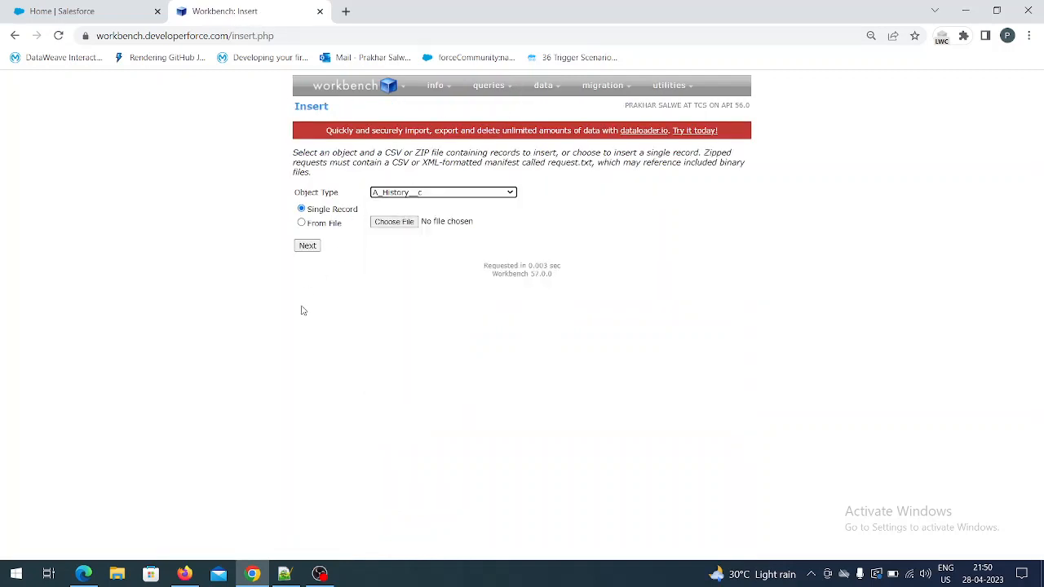
left_click(394, 223)
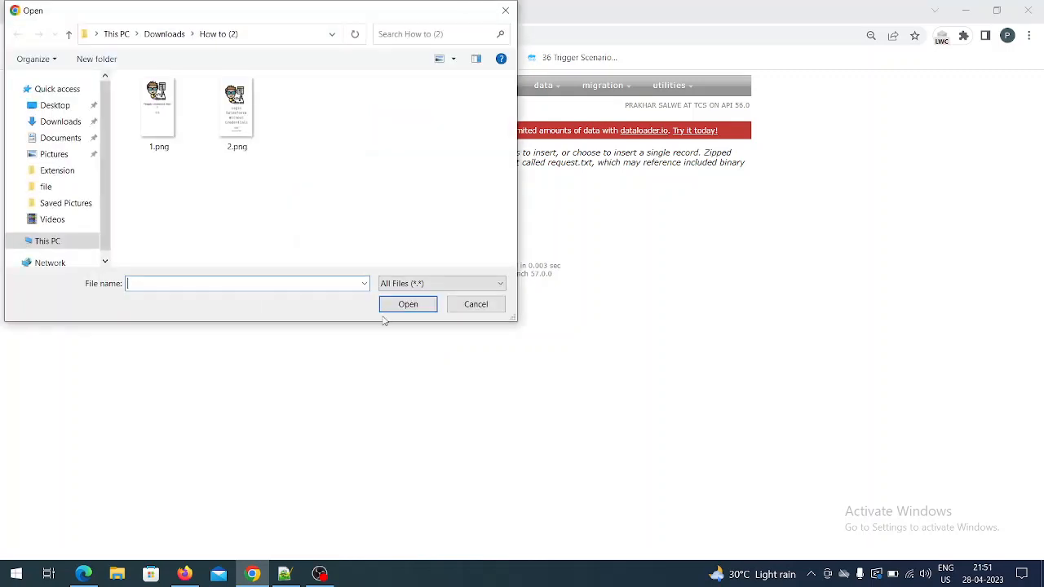
left_click(36, 89)
left_click(50, 105)
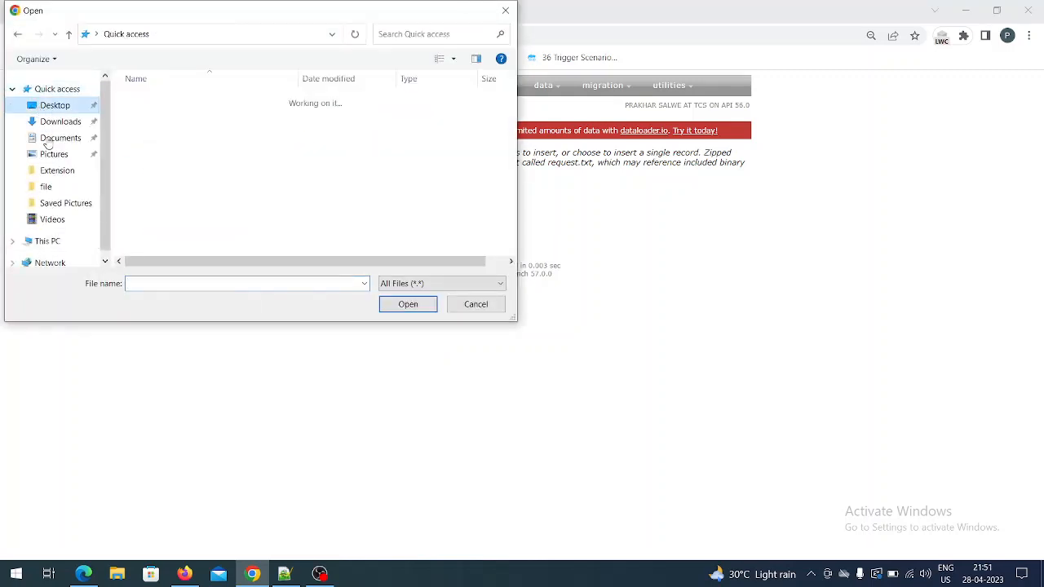
left_click(51, 122)
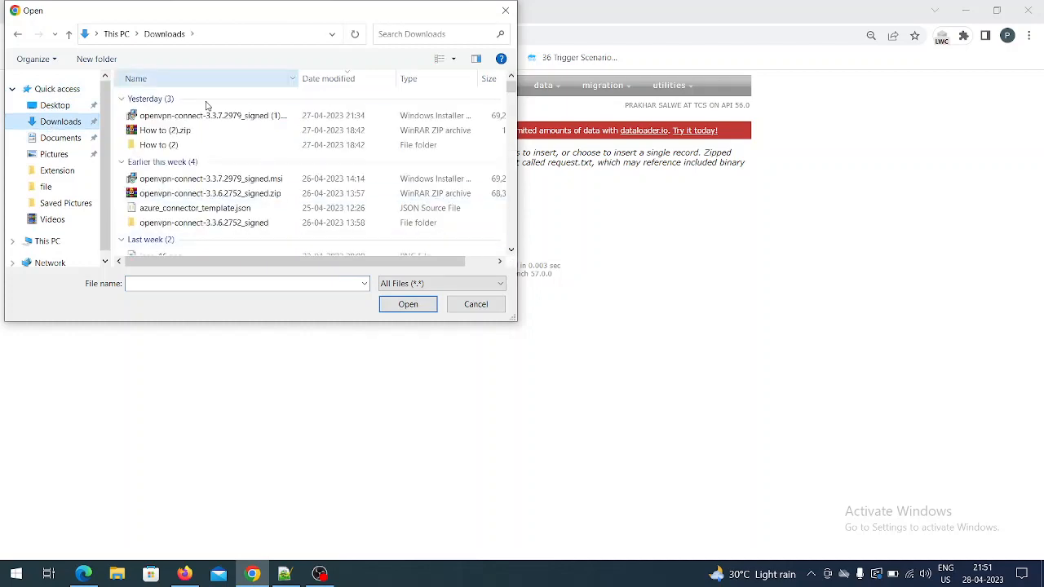
scroll(208, 203, "down", 4)
scroll(209, 205, "down", 3)
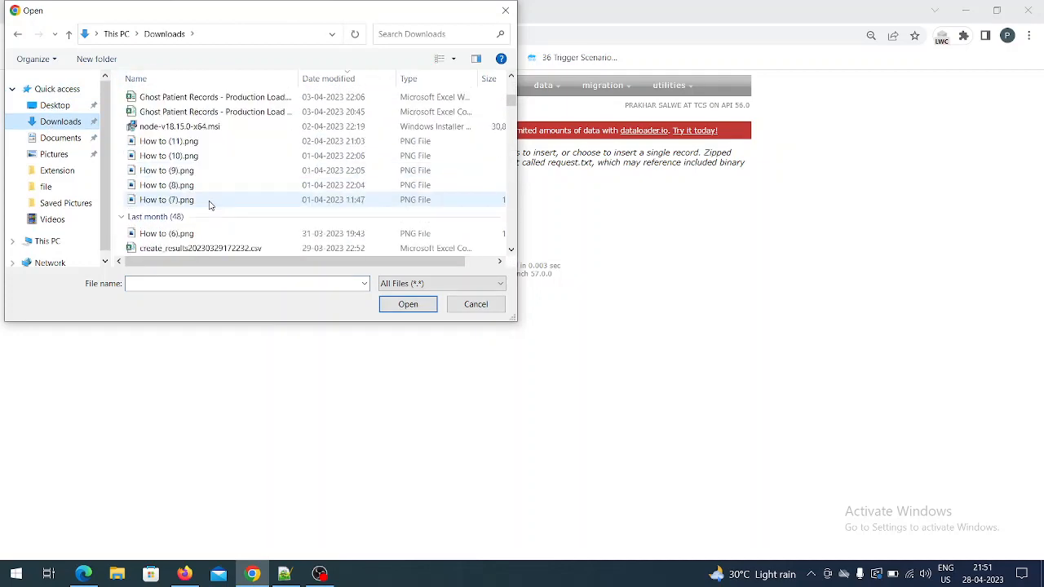
scroll(209, 205, "up", 2)
scroll(359, 199, "down", 2)
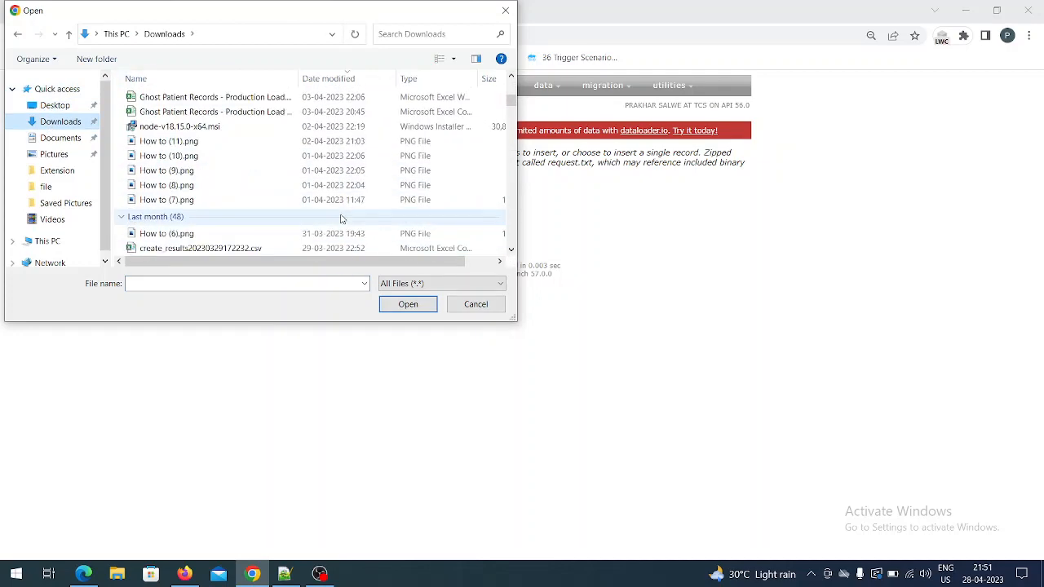
left_click(476, 304)
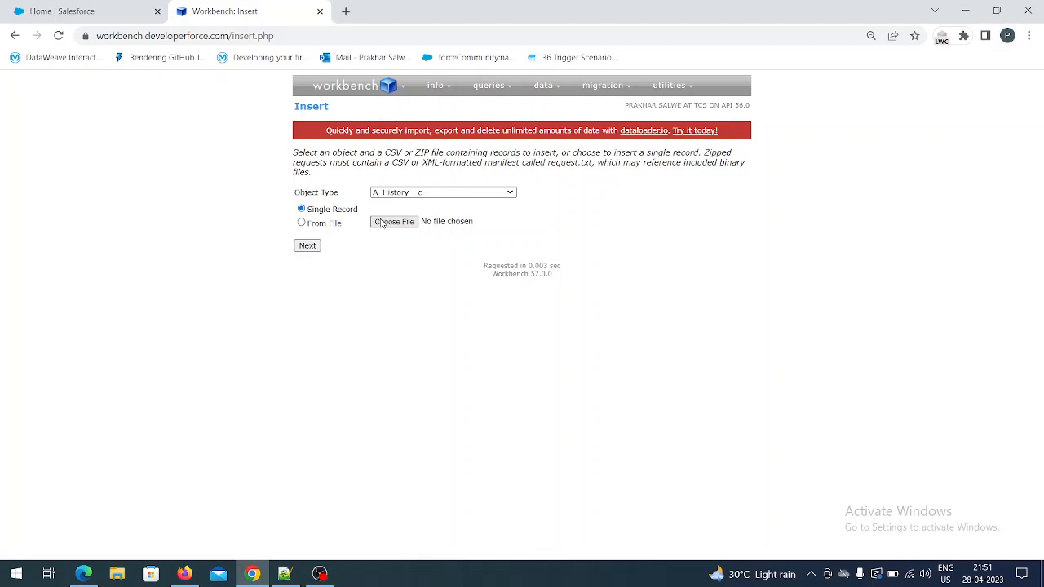
Step: Continue the single-record insert to the form for the A_History__c field values
left_click(308, 246)
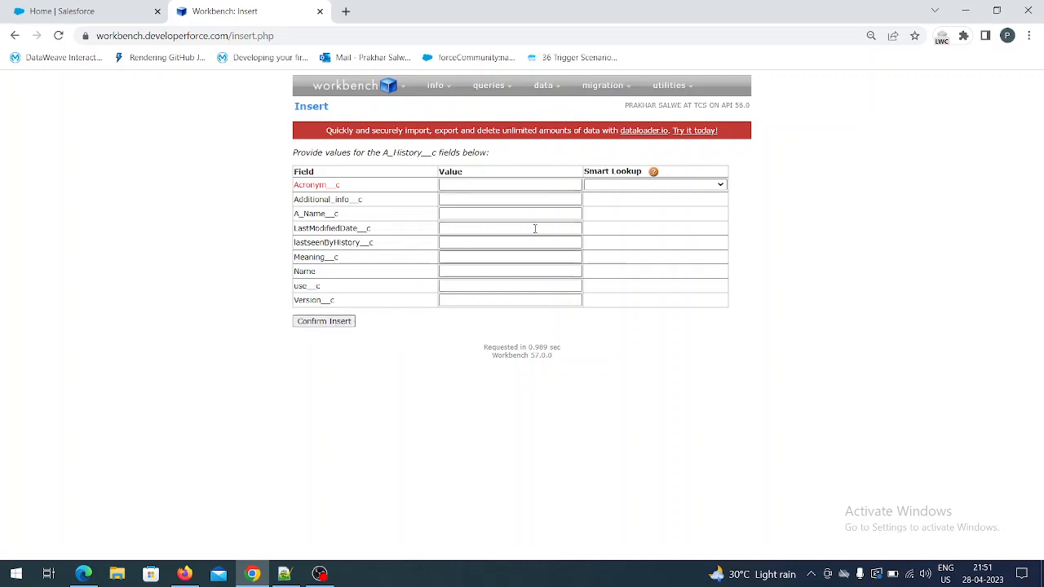
Step: View the Undelete page and the Purge page for deleted records
mouse_move(540, 92)
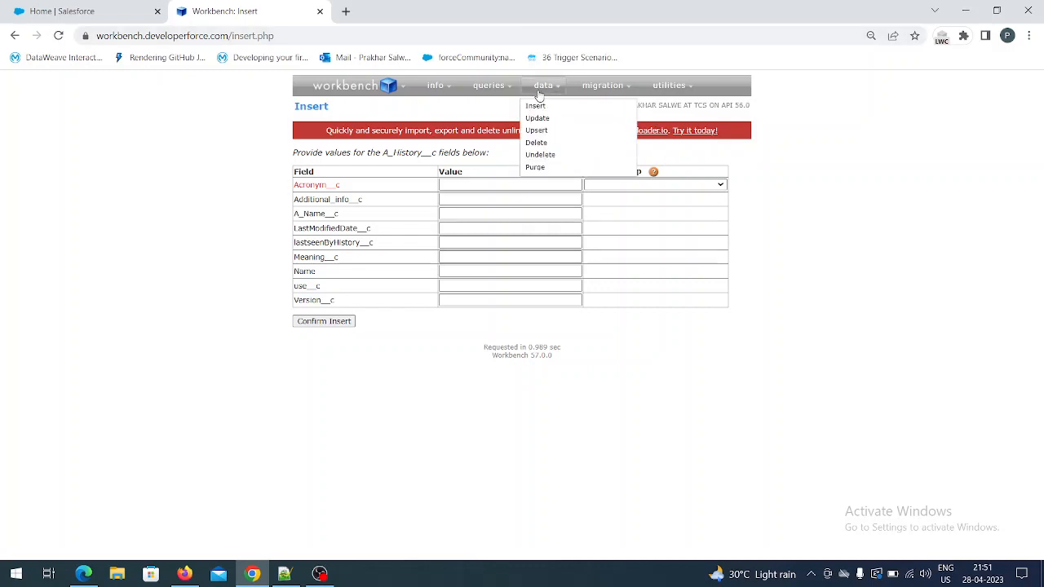
left_click(537, 154)
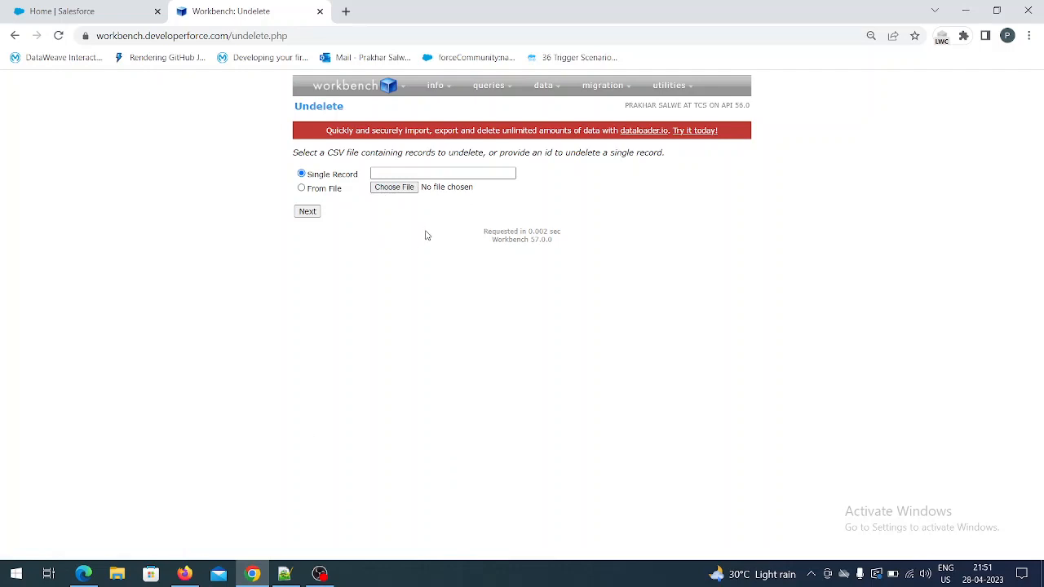
left_click(534, 167)
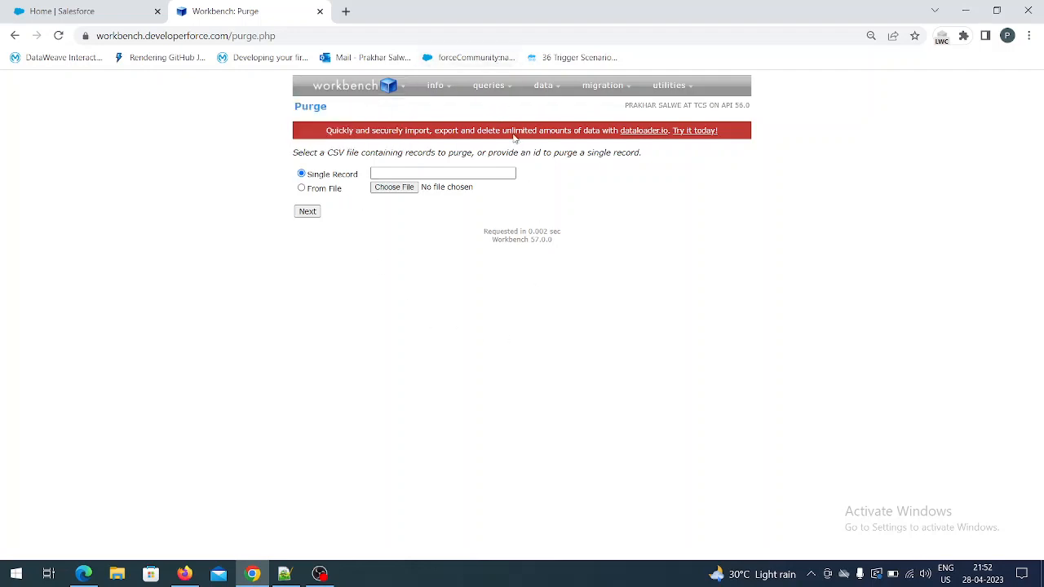
Step: Open the metadata Deploy page and review its options, switching Check Only on and off again
mouse_move(607, 84)
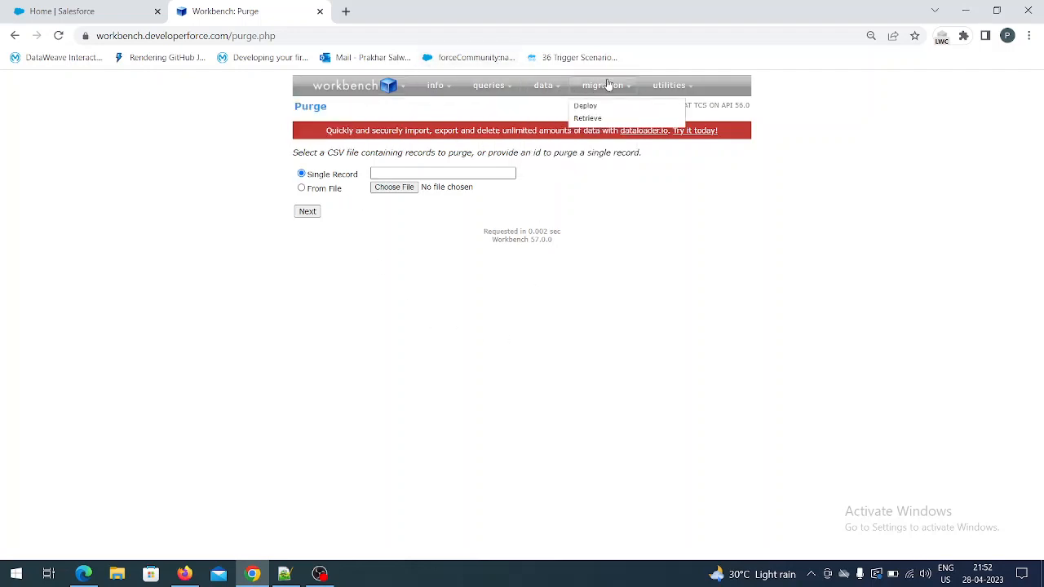
left_click(585, 106)
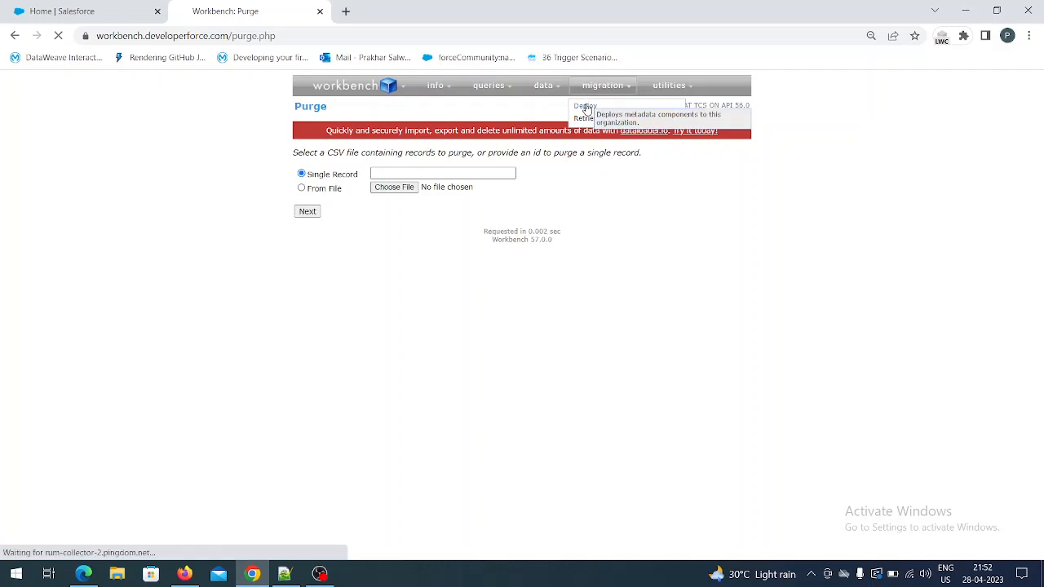
left_click(395, 195)
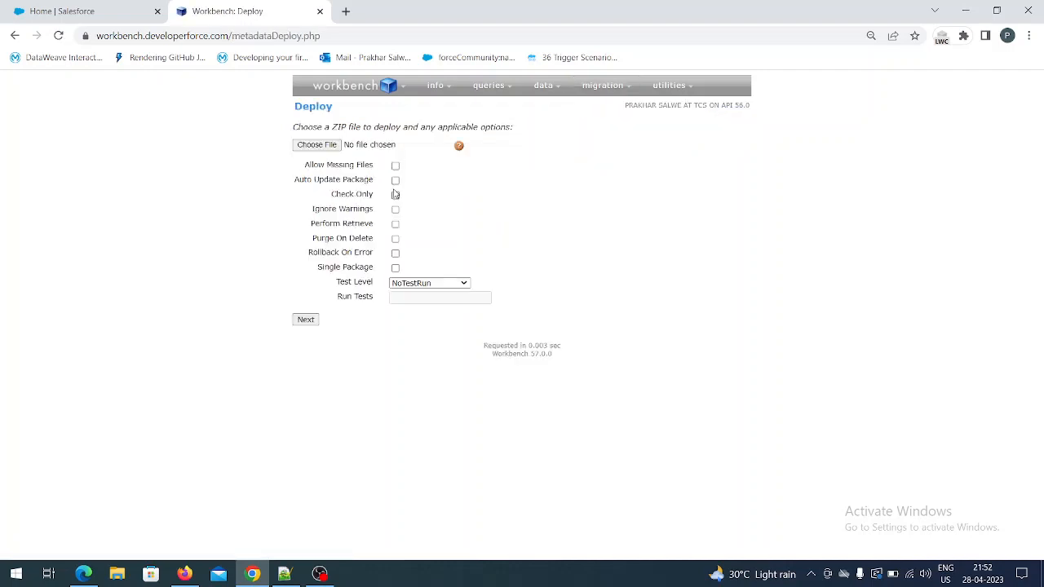
left_click(395, 195)
mouse_move(593, 97)
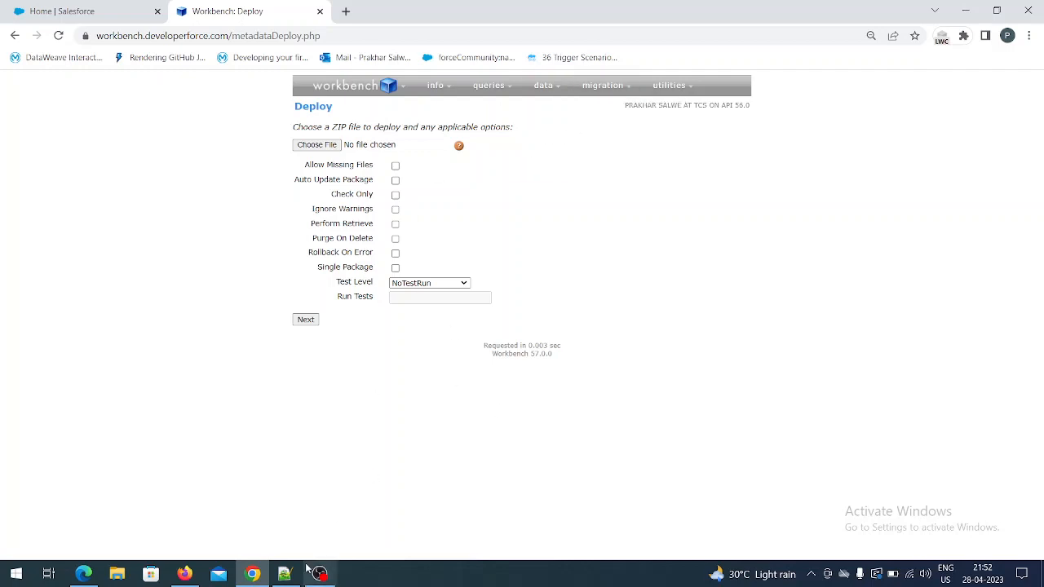
Step: Switch to Notepad++ and close the file "new 55" without saving it
left_click(284, 574)
left_click(322, 55)
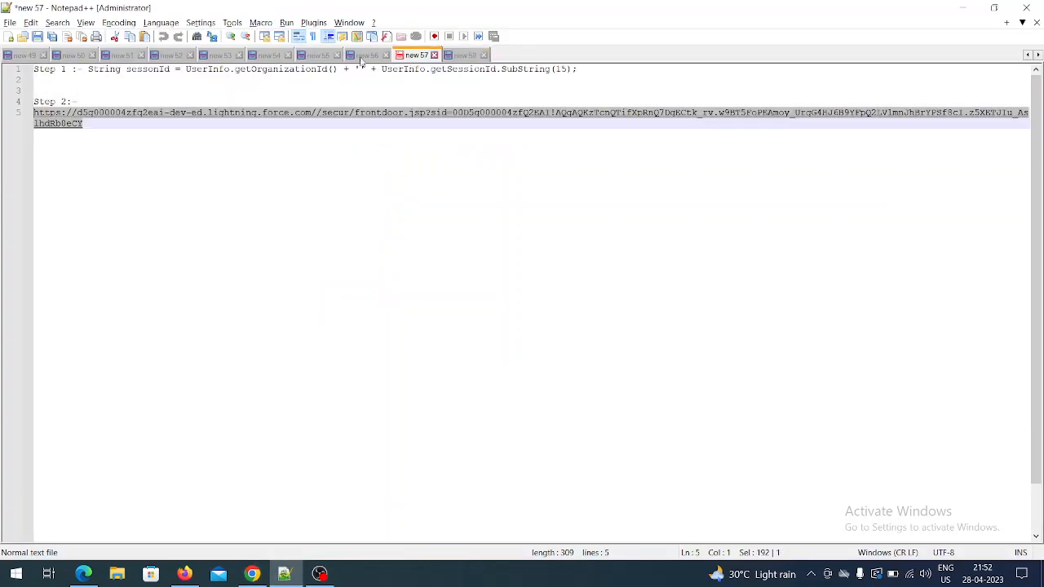
left_click(337, 55)
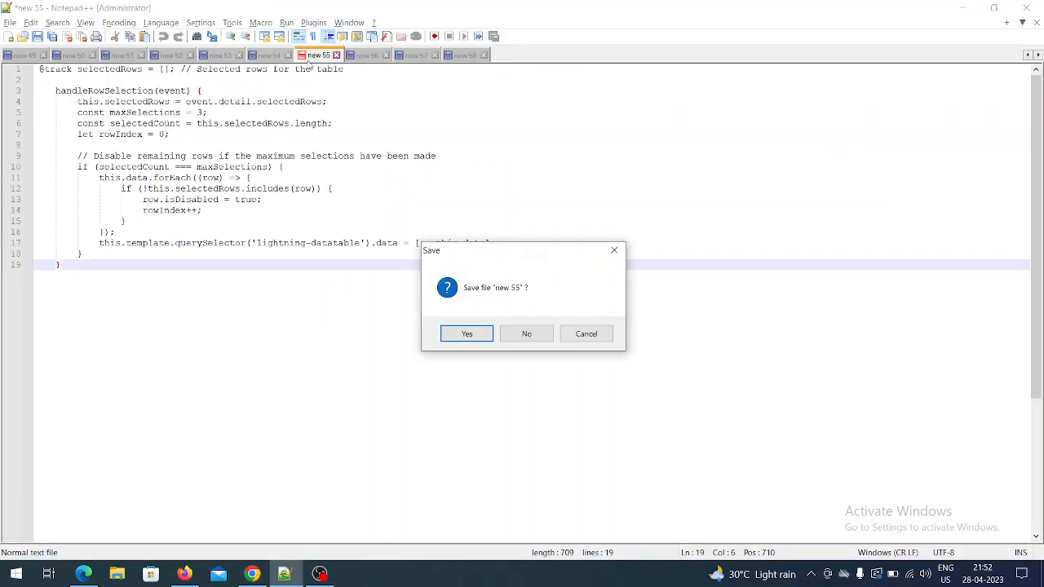
left_click(525, 334)
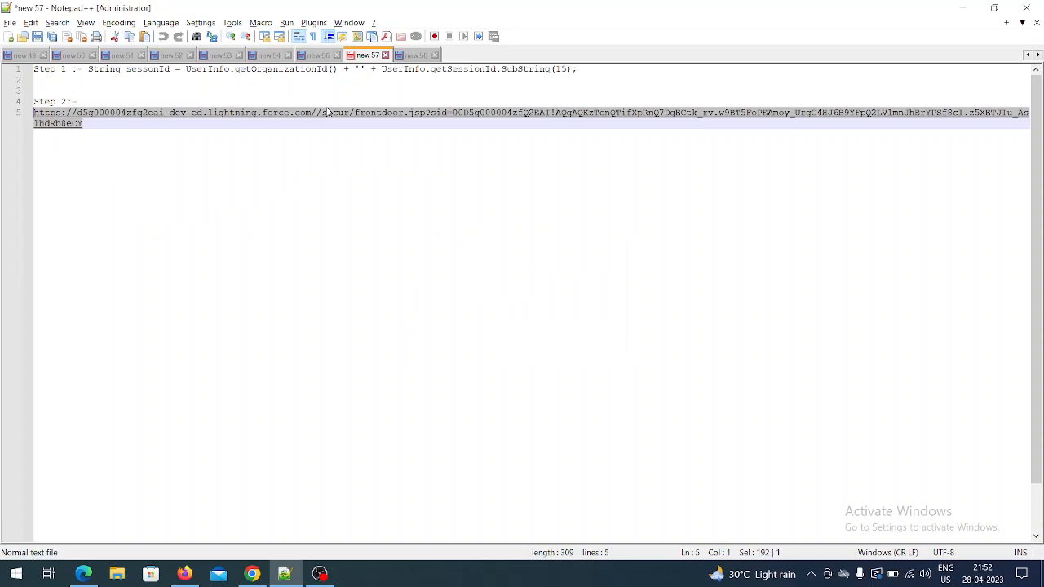
Step: Look through the open files for the manifest and display package.xml
left_click(265, 55)
left_click(220, 55)
left_click(169, 54)
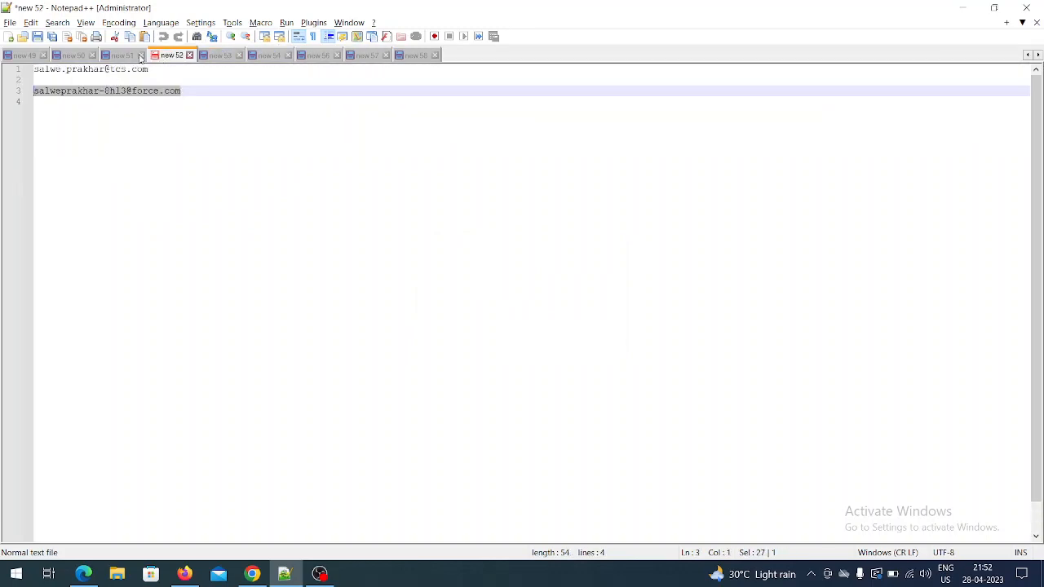
left_click(110, 55)
left_click(60, 57)
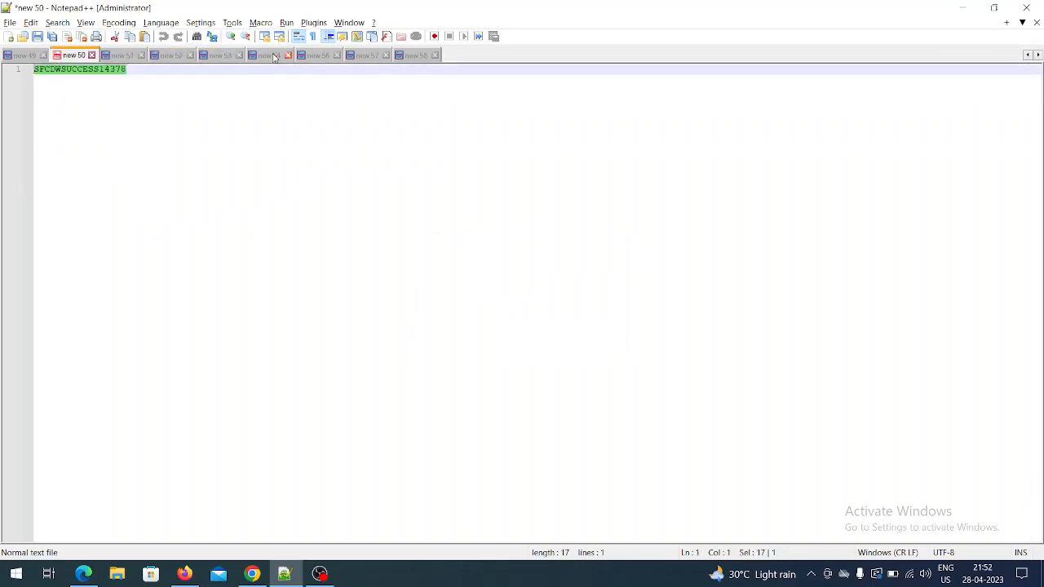
left_click(34, 59)
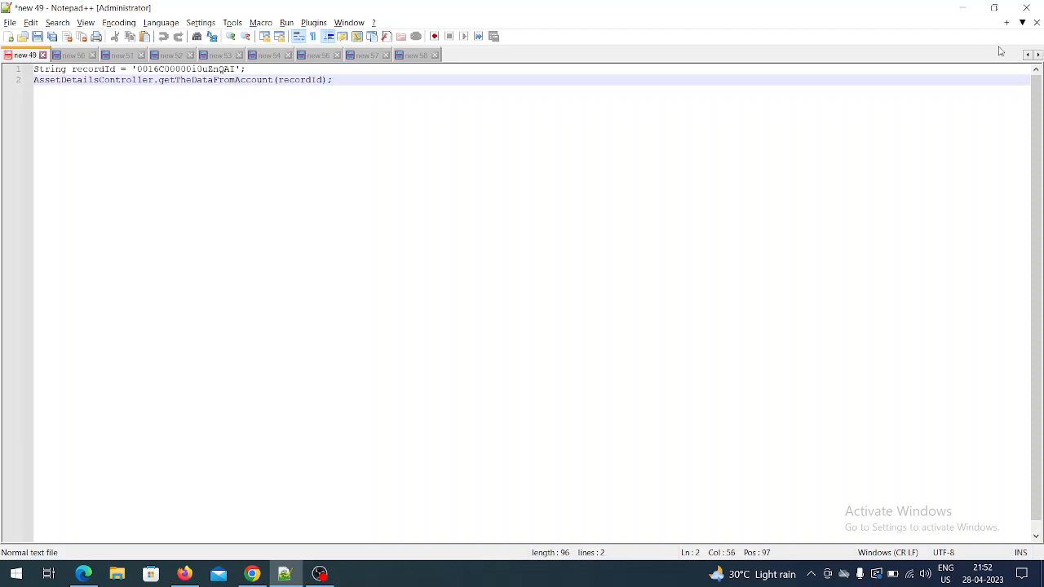
left_click(1027, 55)
left_click(1027, 54)
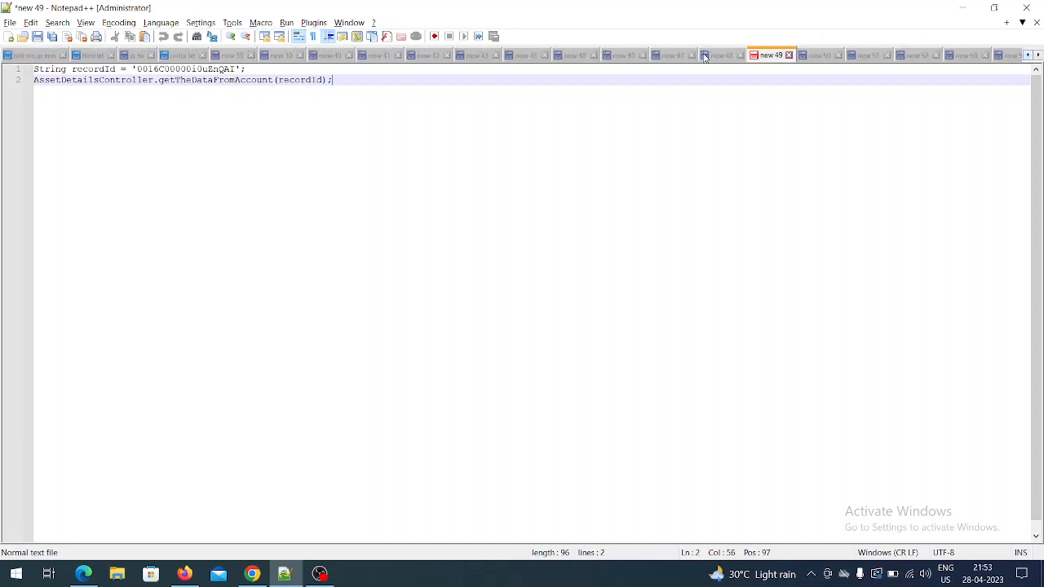
left_click(29, 54)
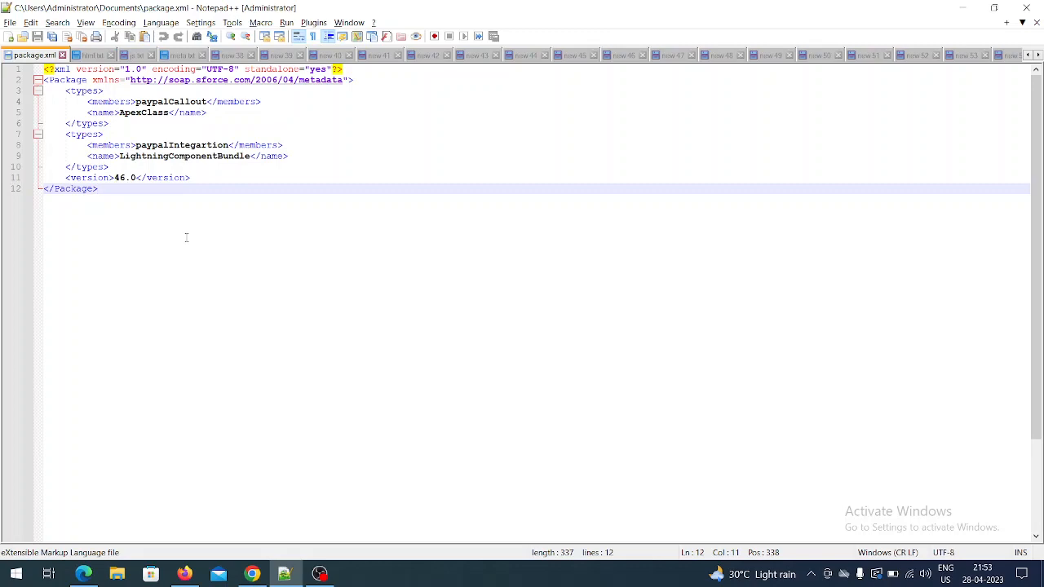
Step: Highlight the whole package.xml manifest to examine its metadata types, members and API version
key("shift+Up")
key("shift+Up")
key("shift+Up")
key("shift+Up")
key("shift+Up")
key("shift+Up")
key("shift+Up")
key("shift+Up")
key("shift+Up")
key("shift+Up")
key("shift+Up")
key("shift+Home")
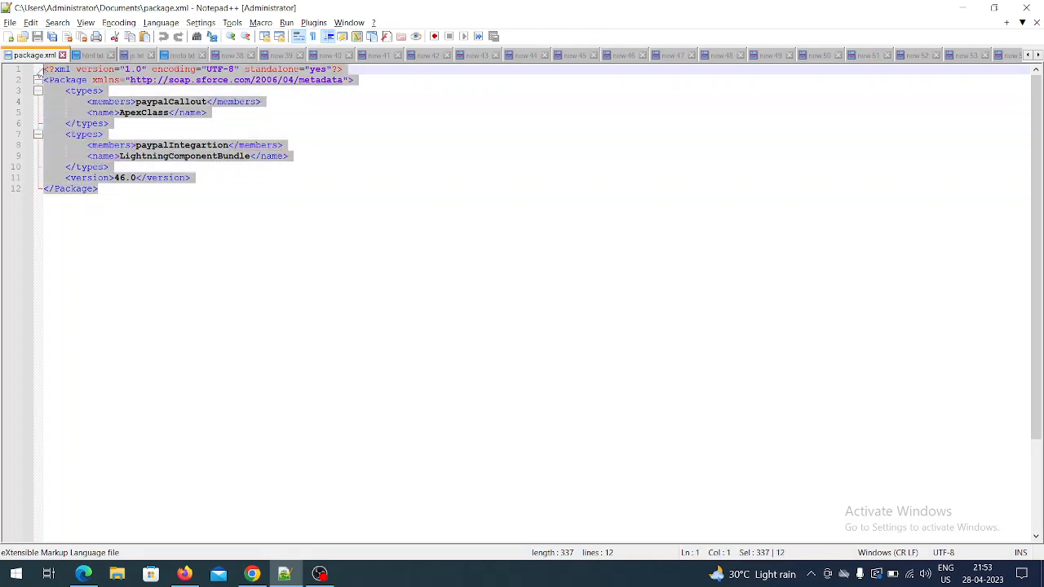
Step: Switch back to Workbench in Chrome and load package.xml from the Documents folder as the unpackaged manifest on the Retrieve page
key("alt+Tab")
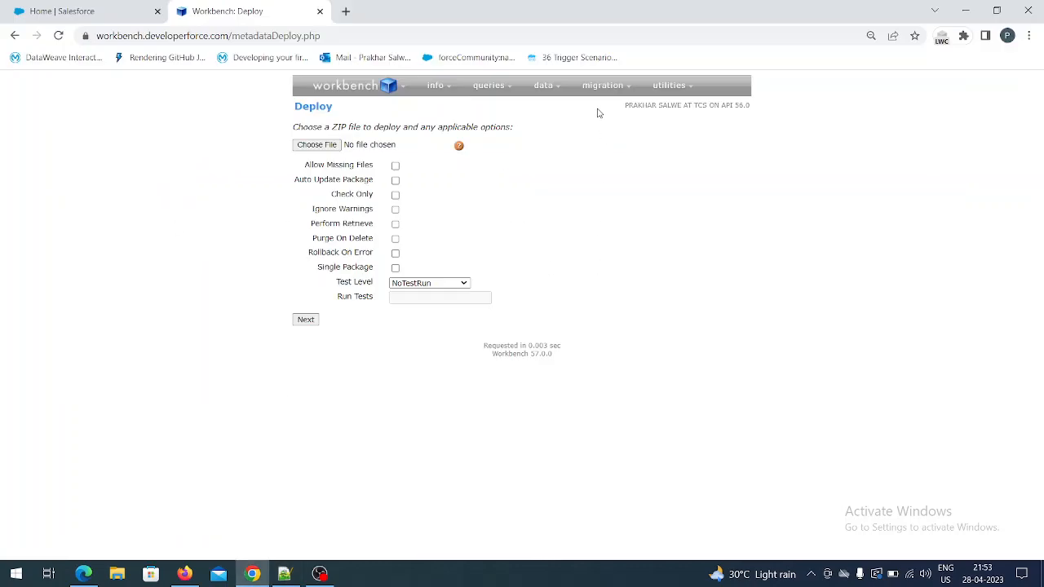
mouse_move(596, 92)
left_click(588, 120)
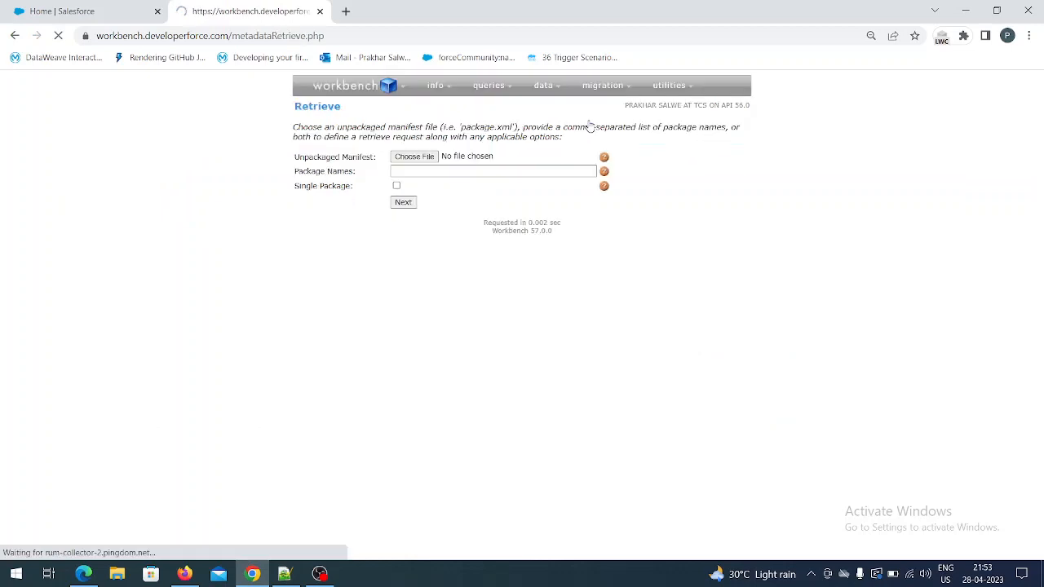
left_click(410, 159)
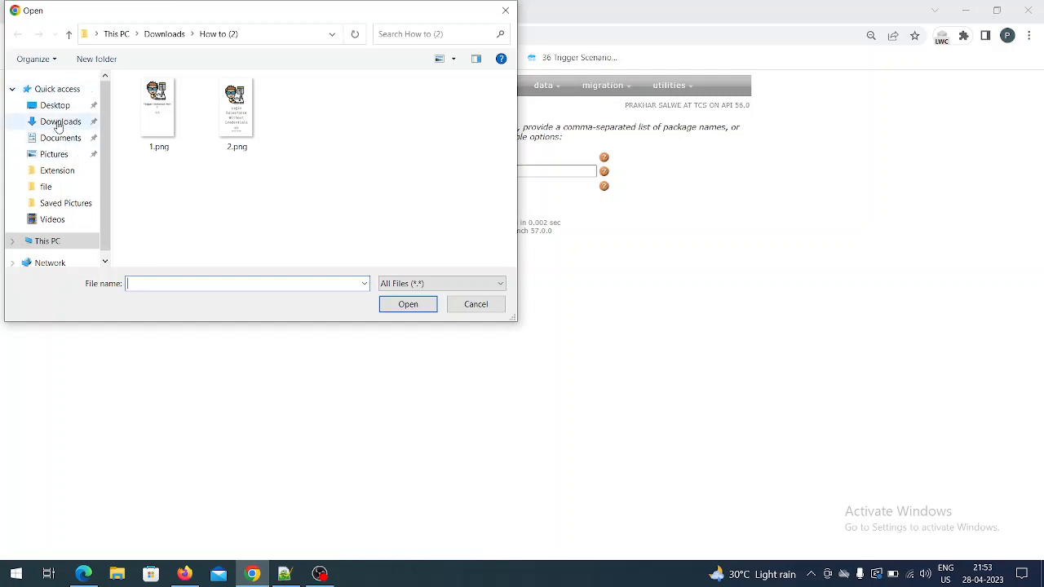
left_click(56, 121)
left_click(53, 140)
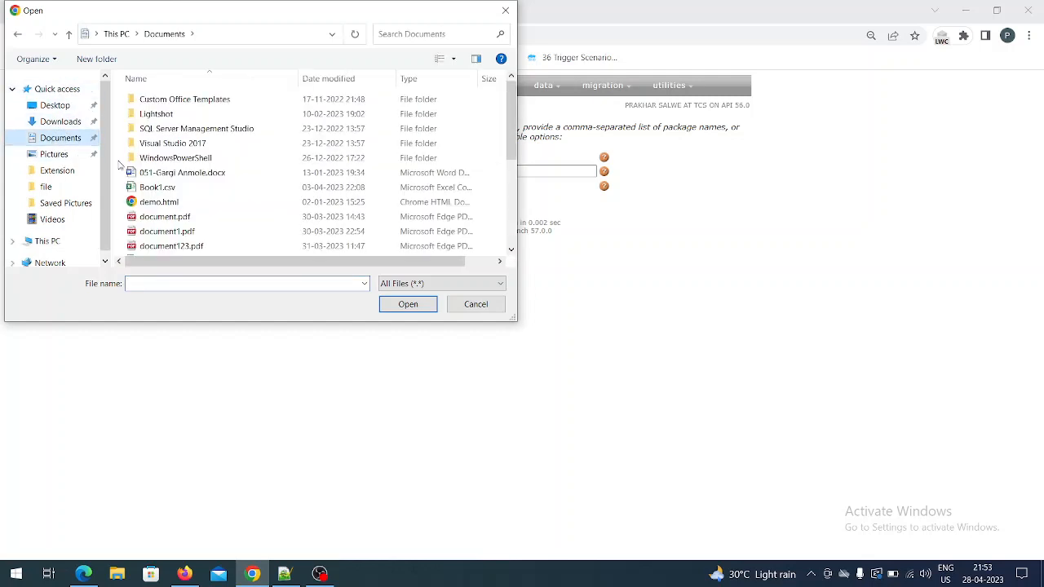
scroll(209, 210, "down", 1)
scroll(210, 211, "down", 2)
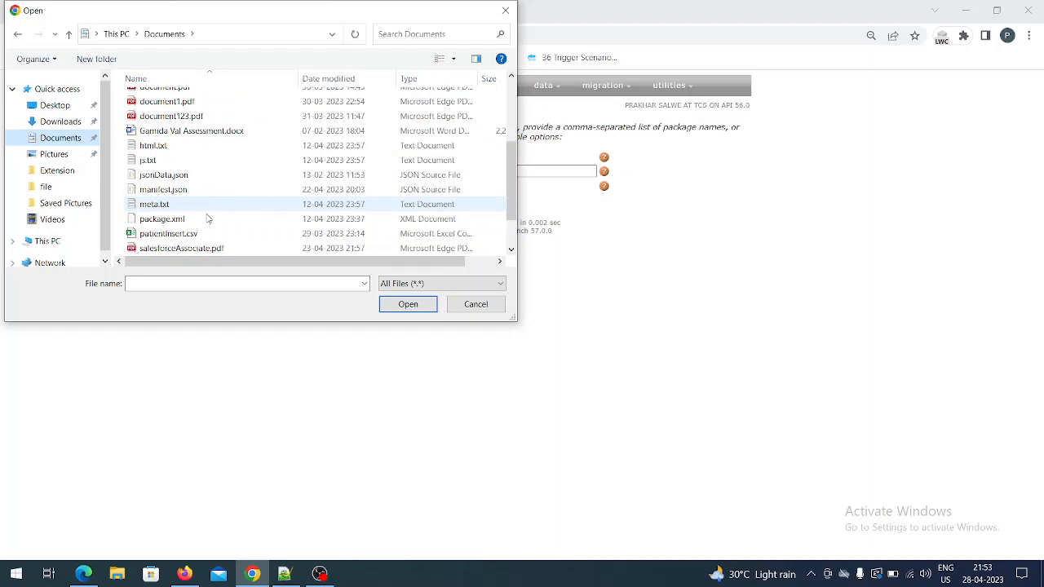
left_click(188, 220)
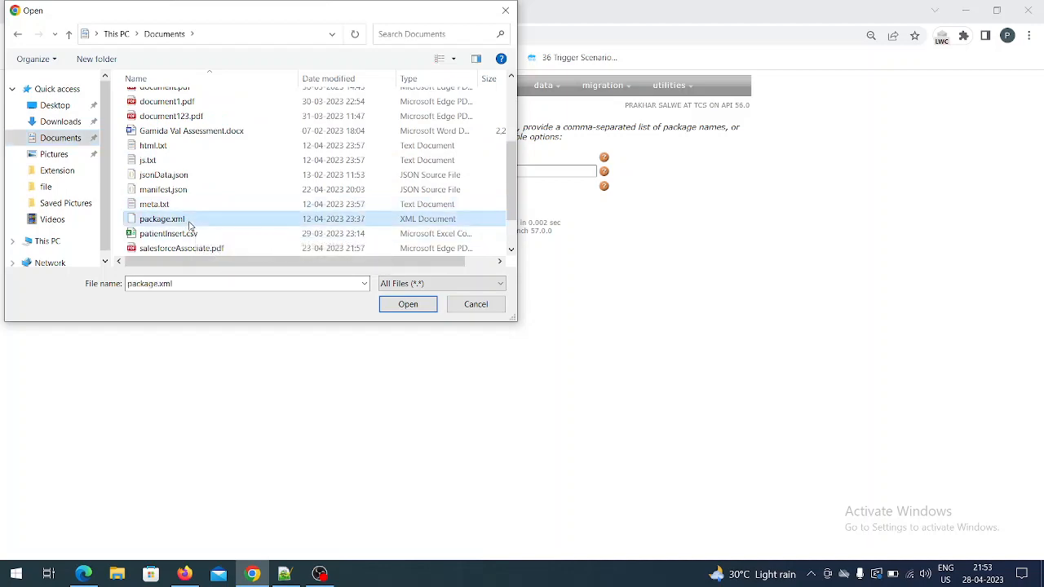
left_click(407, 304)
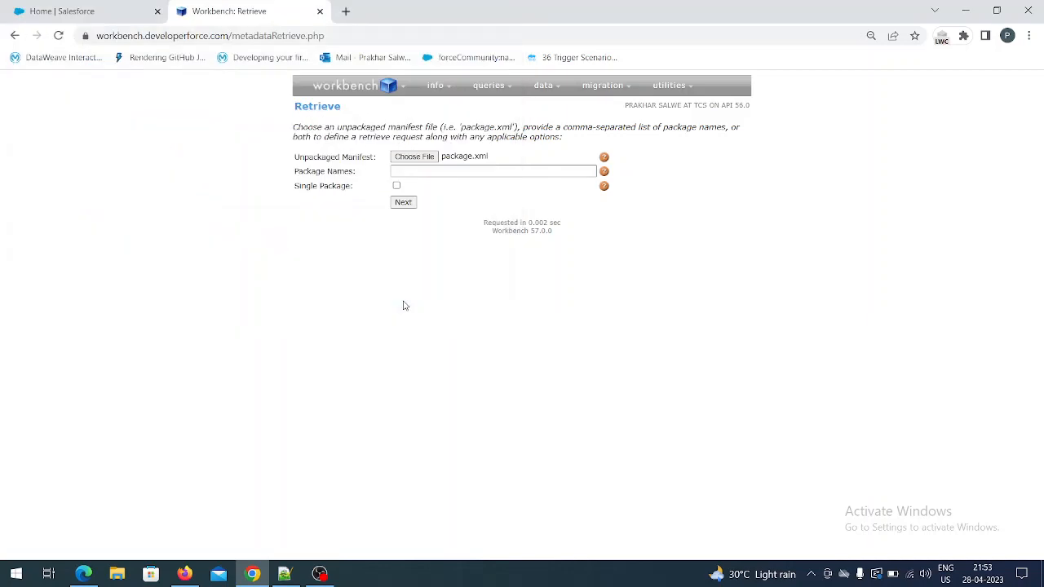
Step: Stage the retrieve request, expand all its details, run the retrieval and download the resulting ZIP file
left_click(403, 204)
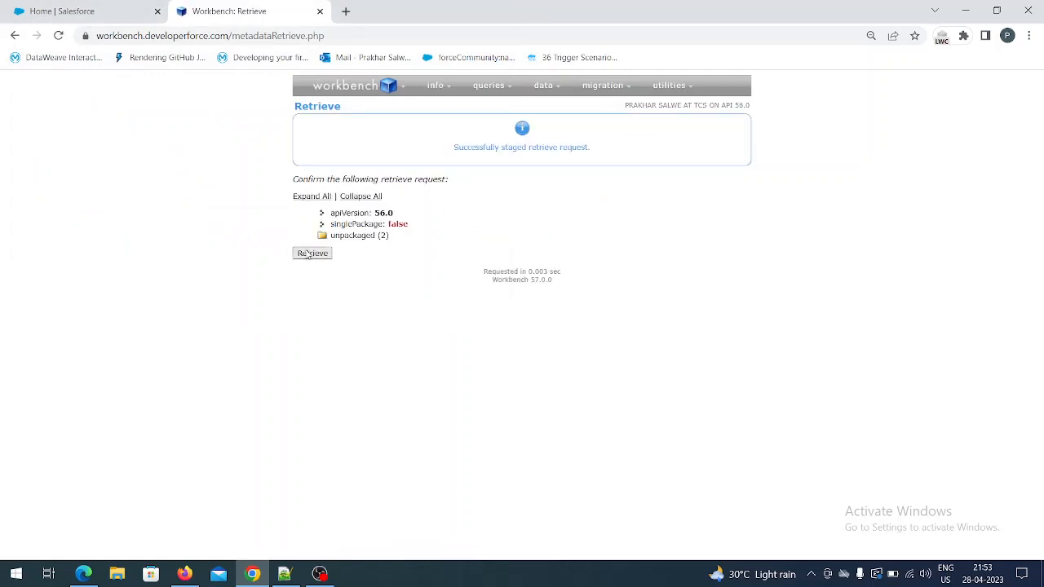
left_click(311, 197)
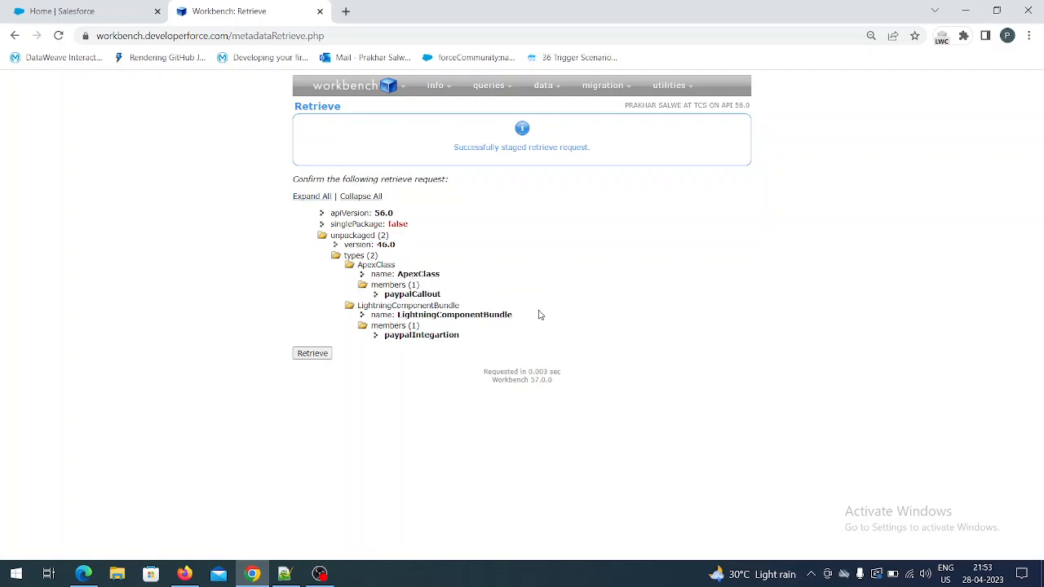
left_click(310, 354)
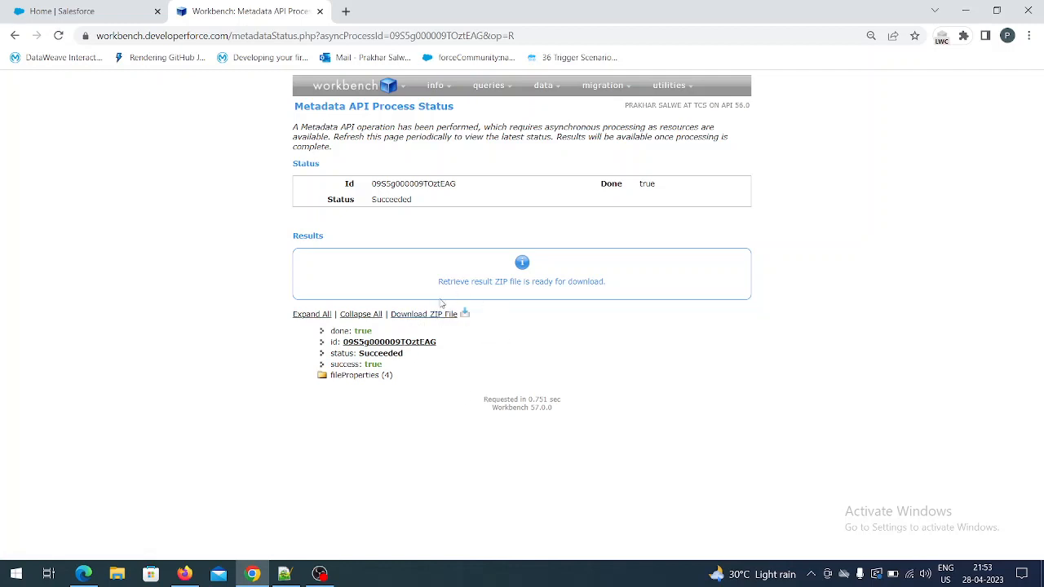
left_click(414, 317)
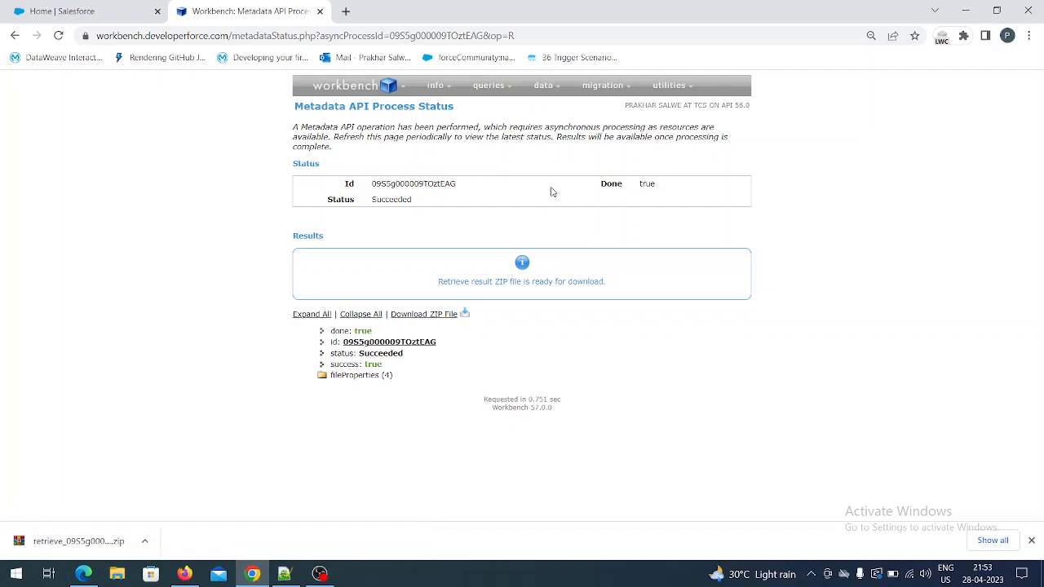
Step: On the Deploy page, choose retrieve_09S5g000009TOztEAG.zip from the Downloads folder as the file to deploy
mouse_move(597, 93)
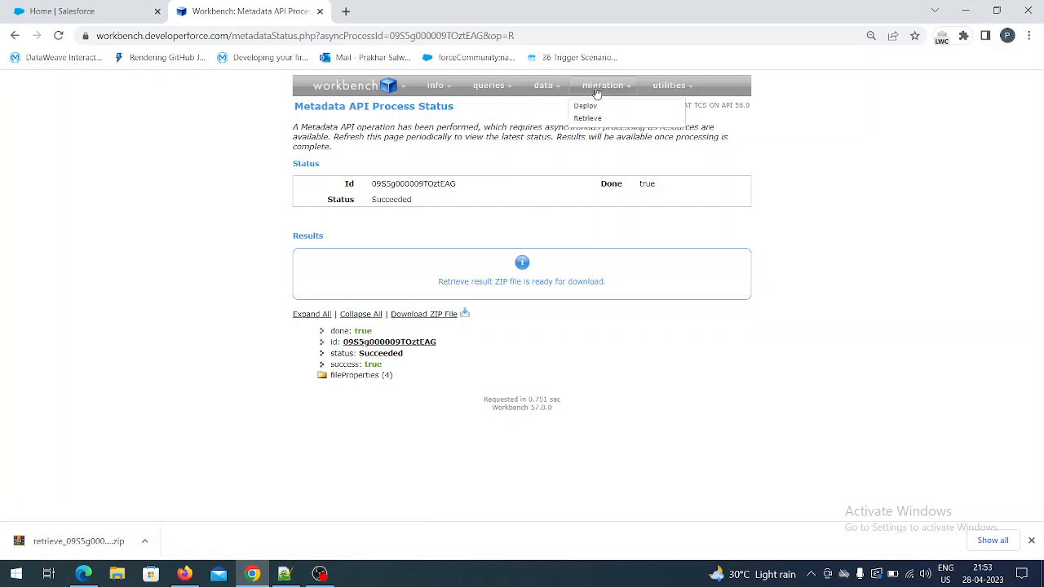
left_click(586, 107)
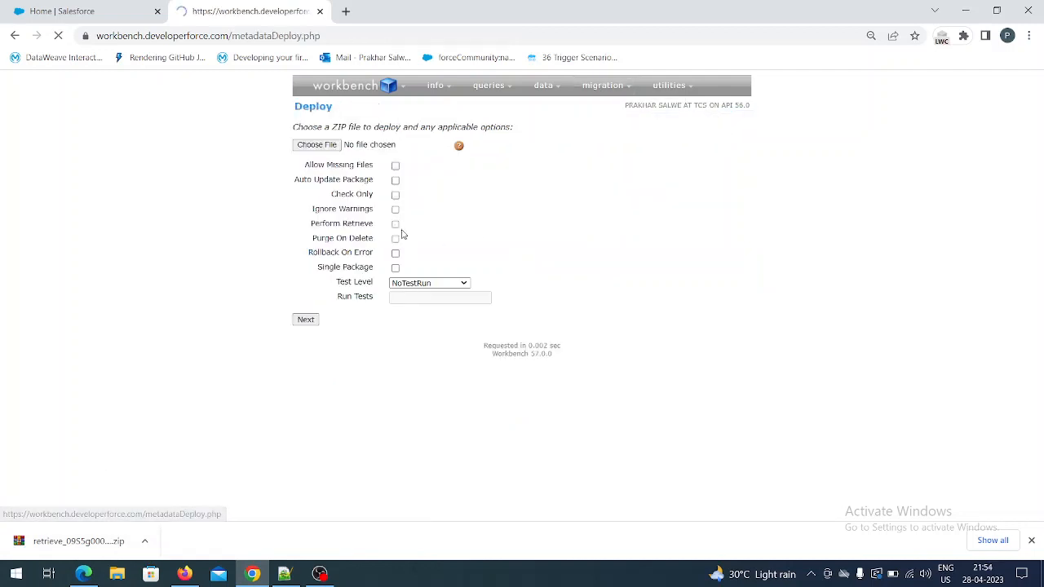
left_click(317, 147)
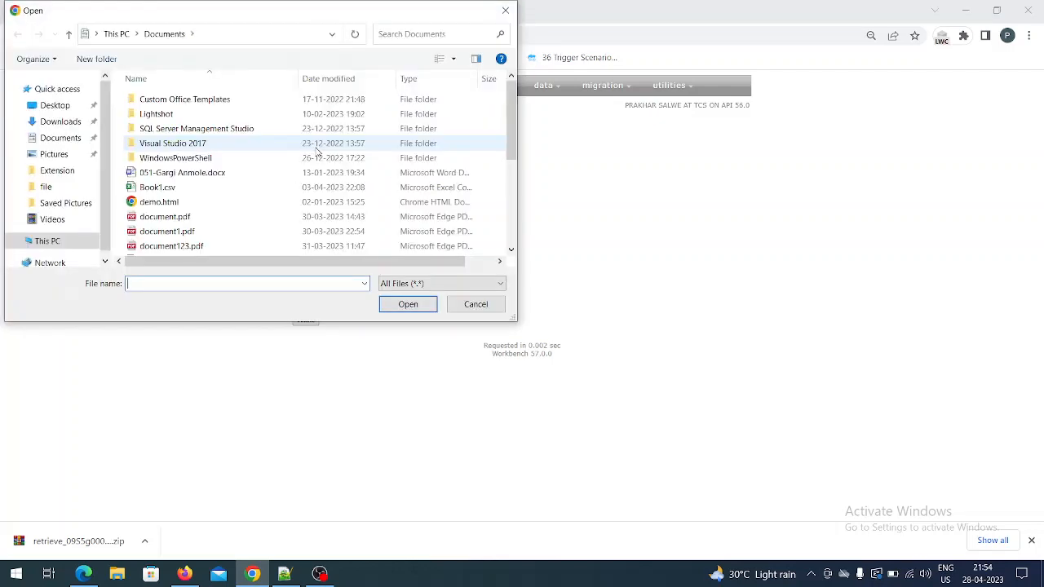
left_click(60, 122)
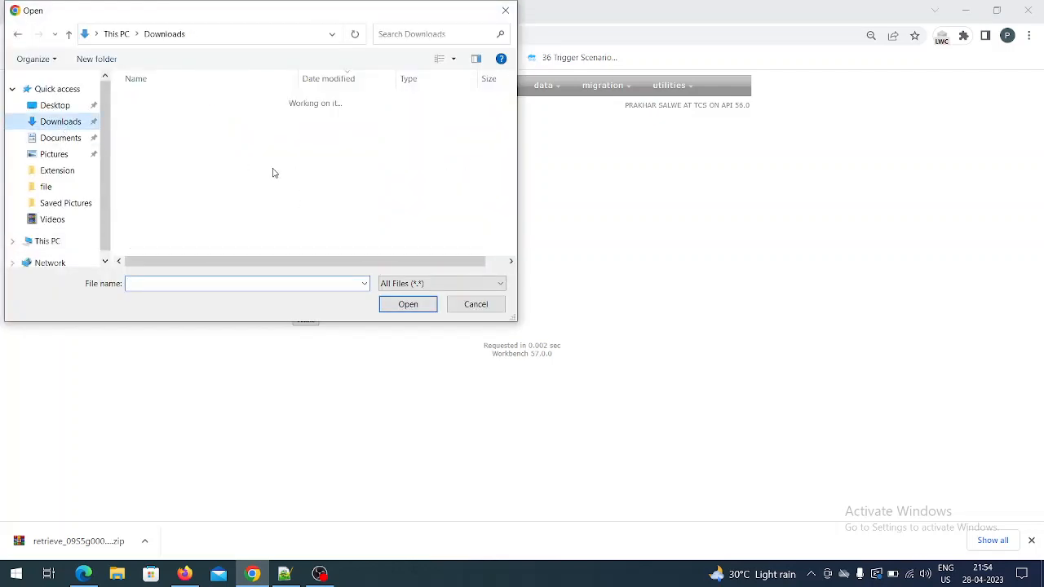
left_click(173, 116)
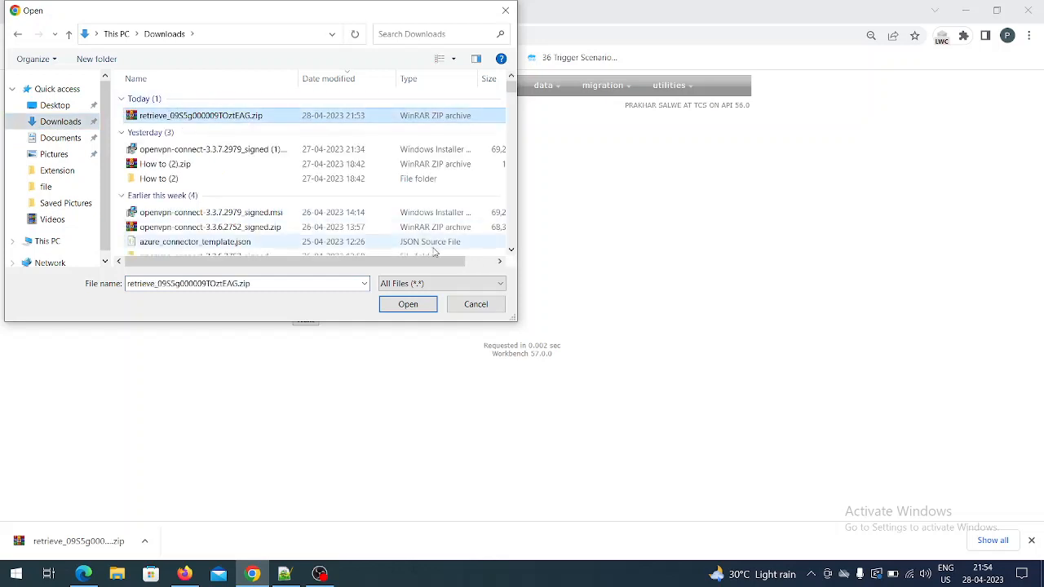
left_click(406, 304)
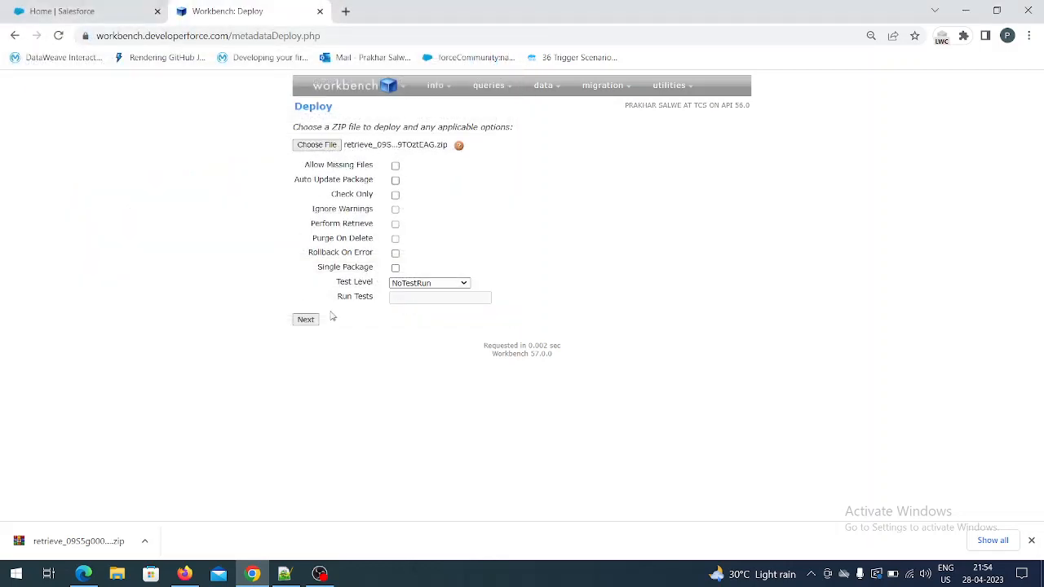
Step: Enable Check Only with the NoTestRun test level and stage the ZIP file for deployment
left_click(395, 196)
left_click_drag(330, 283, 380, 283)
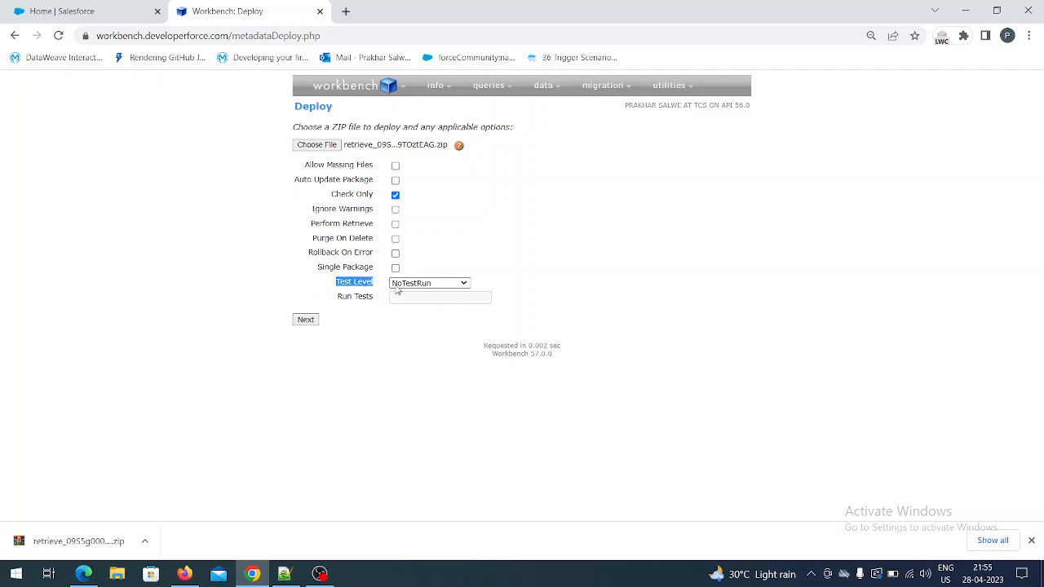
left_click(299, 320)
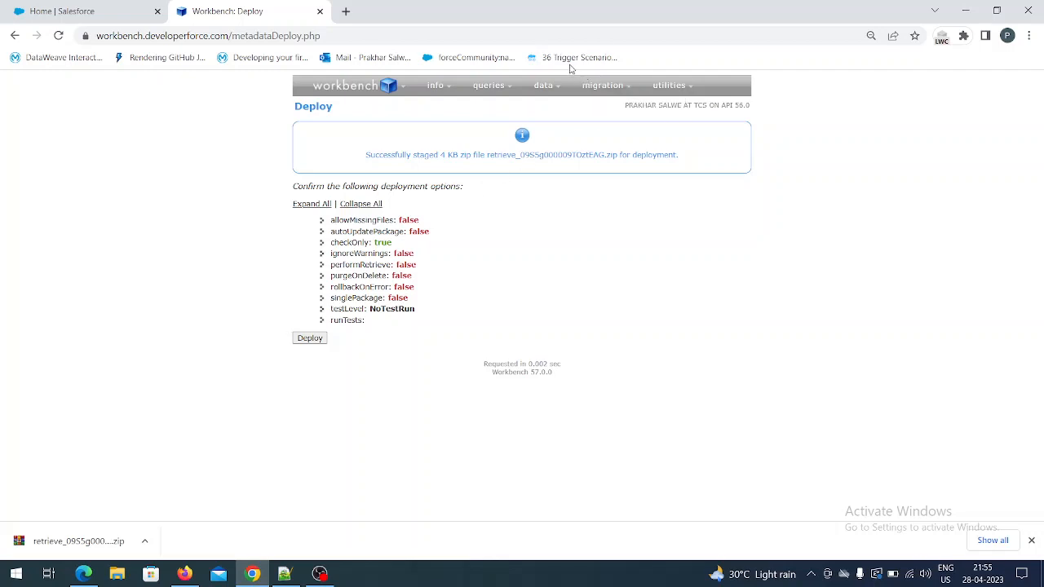
Step: View the available utilities and open the REST Explorer page
mouse_move(599, 91)
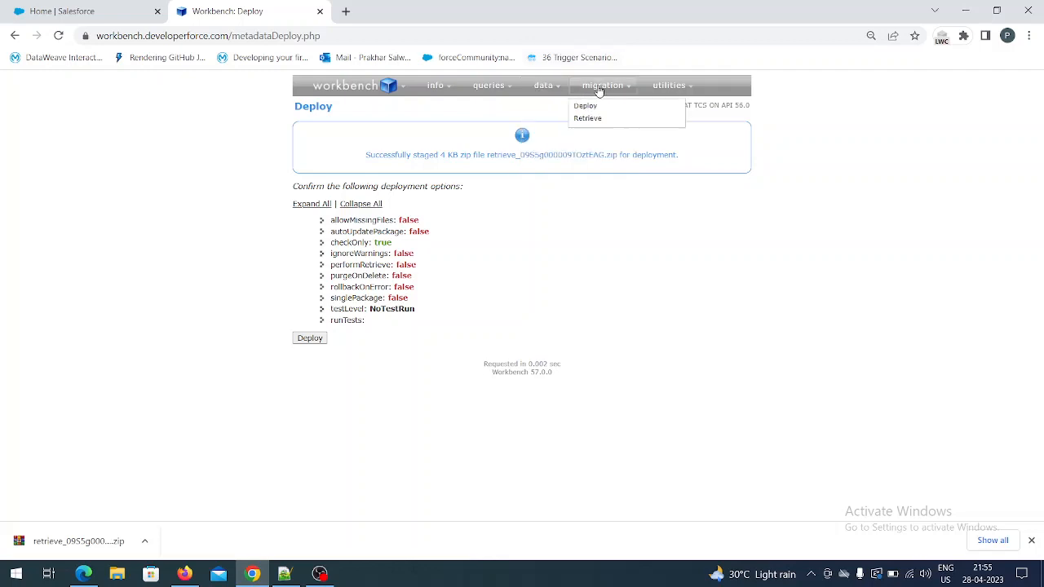
mouse_move(655, 92)
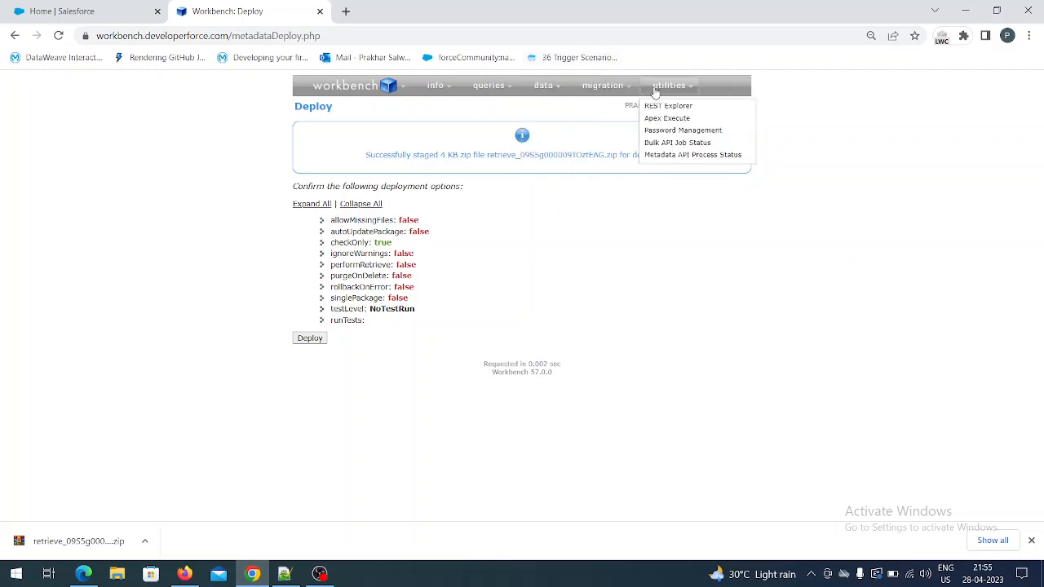
left_click(657, 109)
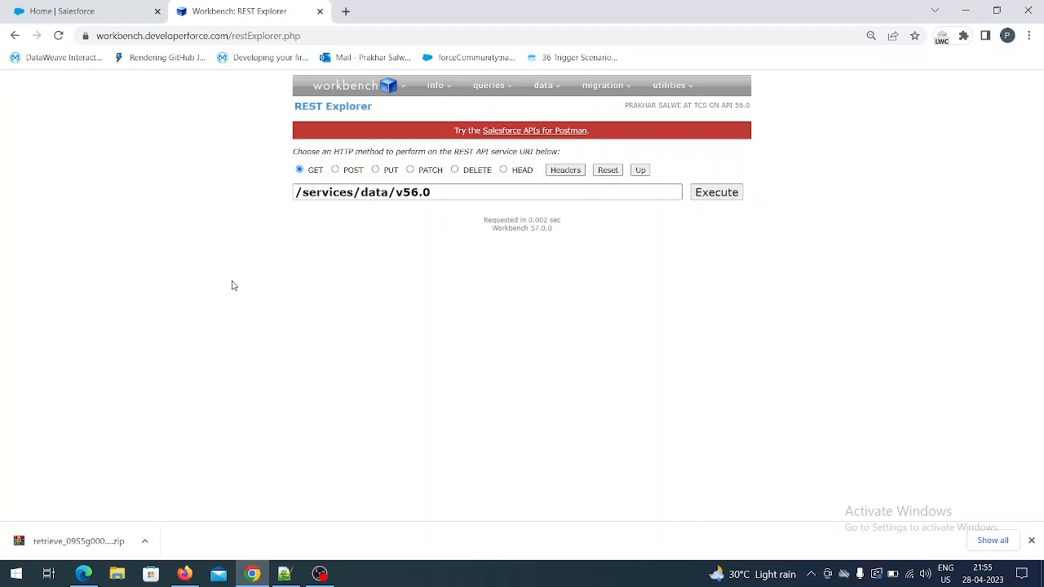
Step: Try to execute a POST request on /services/data/v56.0 with an empty request body
left_click(335, 169)
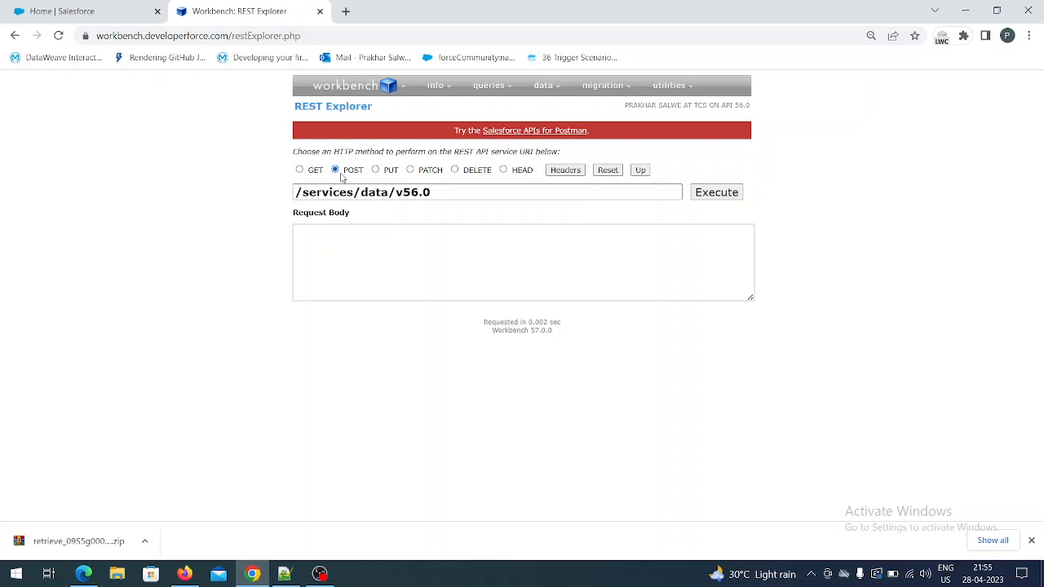
left_click(469, 194)
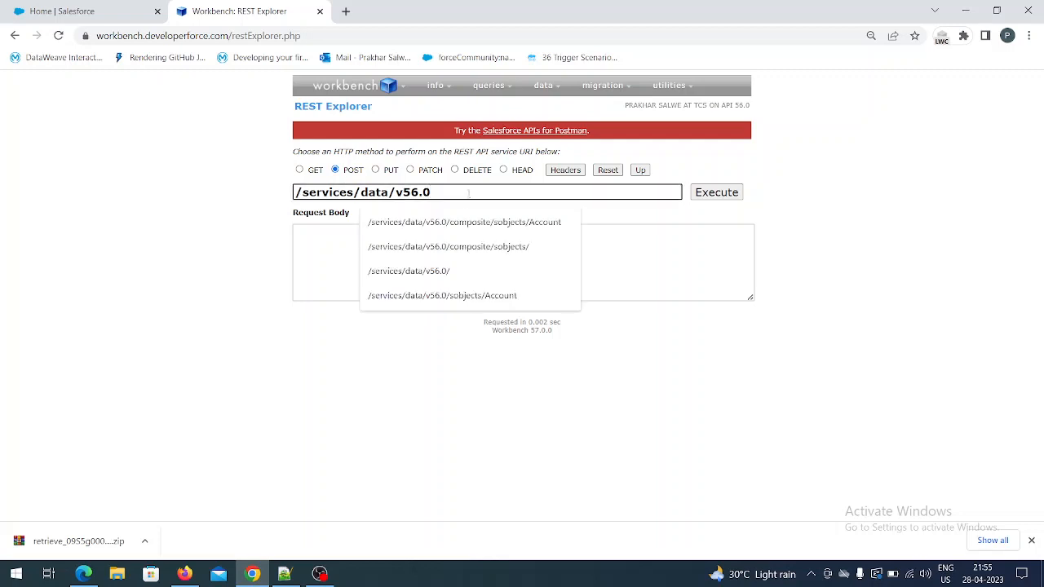
left_click(466, 296)
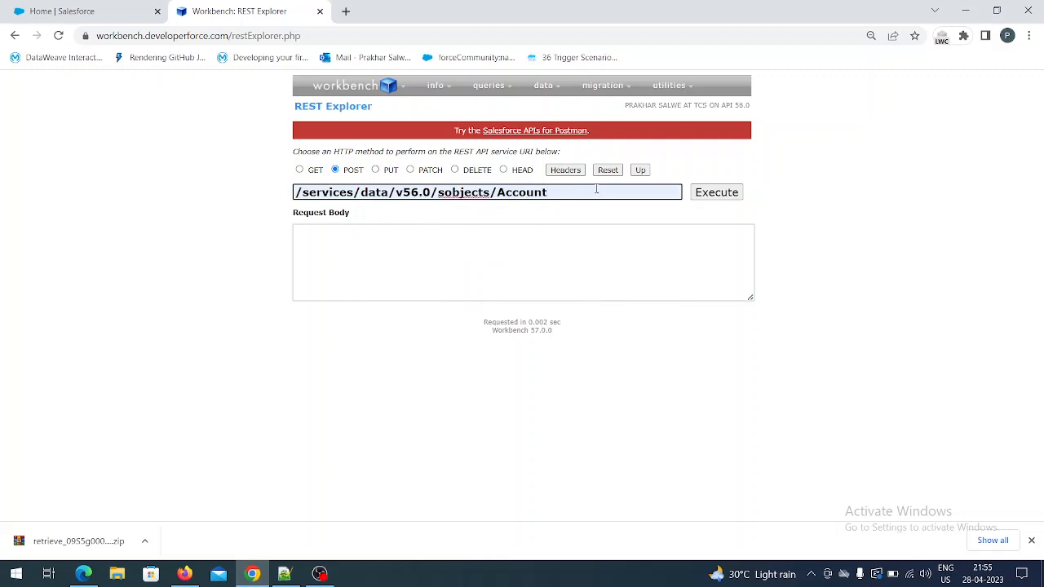
left_click_drag(596, 189, 435, 200)
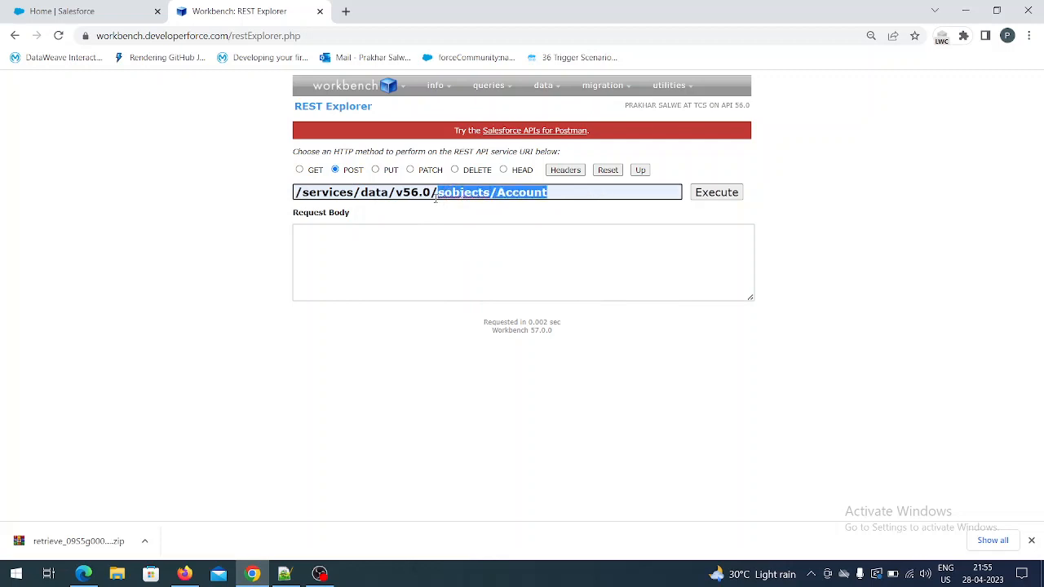
key("BackSpace")
key("BackSpace")
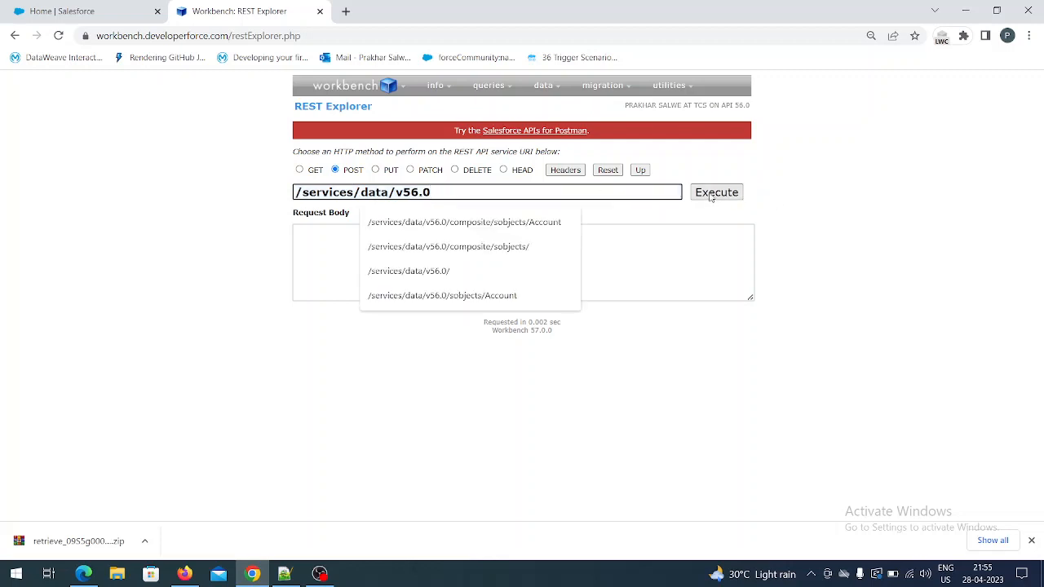
left_click(711, 195)
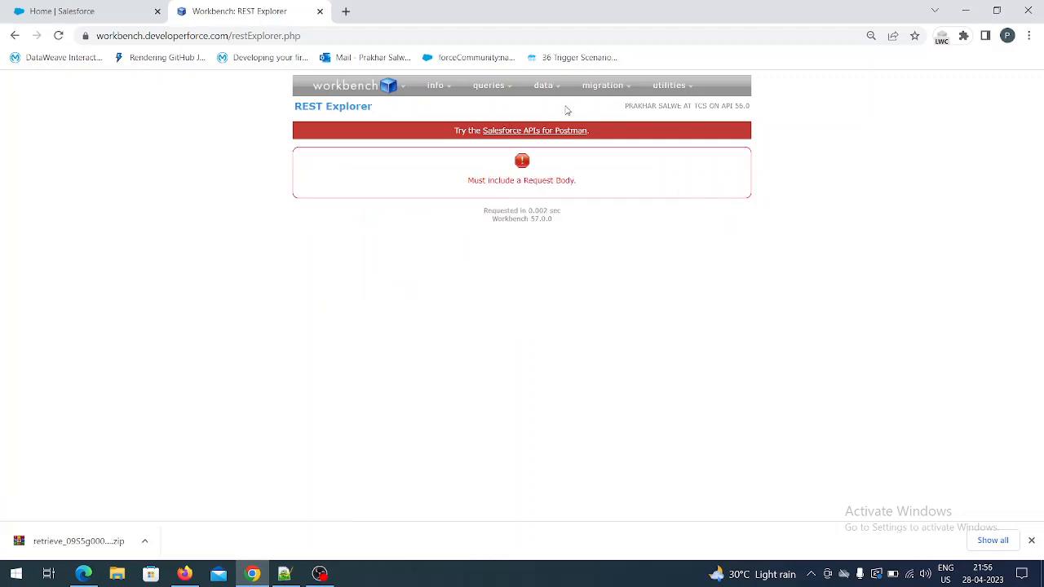
Step: Reopen the REST Explorer and execute a GET request on /services/data/v56.0
mouse_move(674, 86)
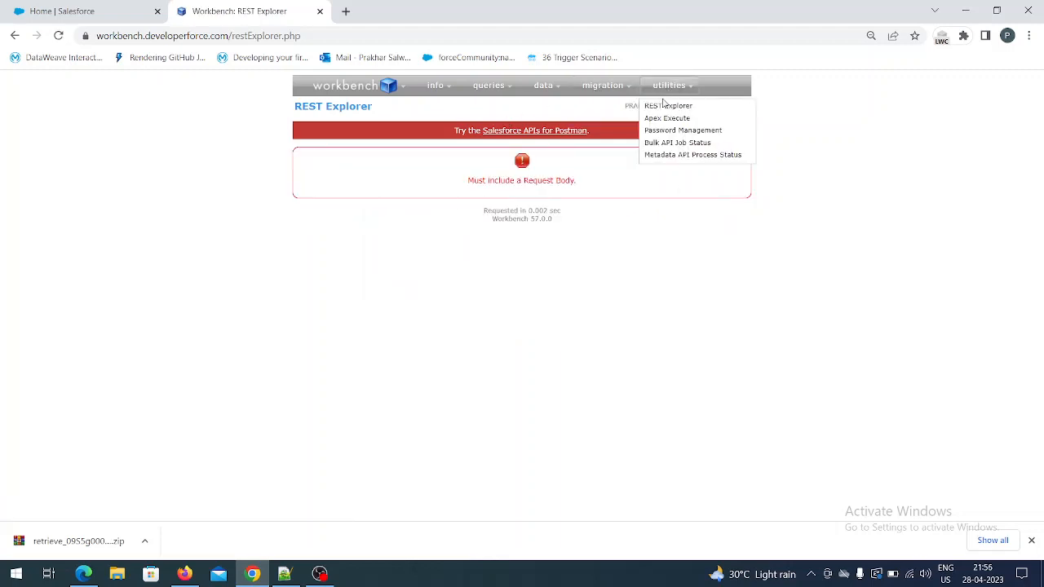
left_click(666, 106)
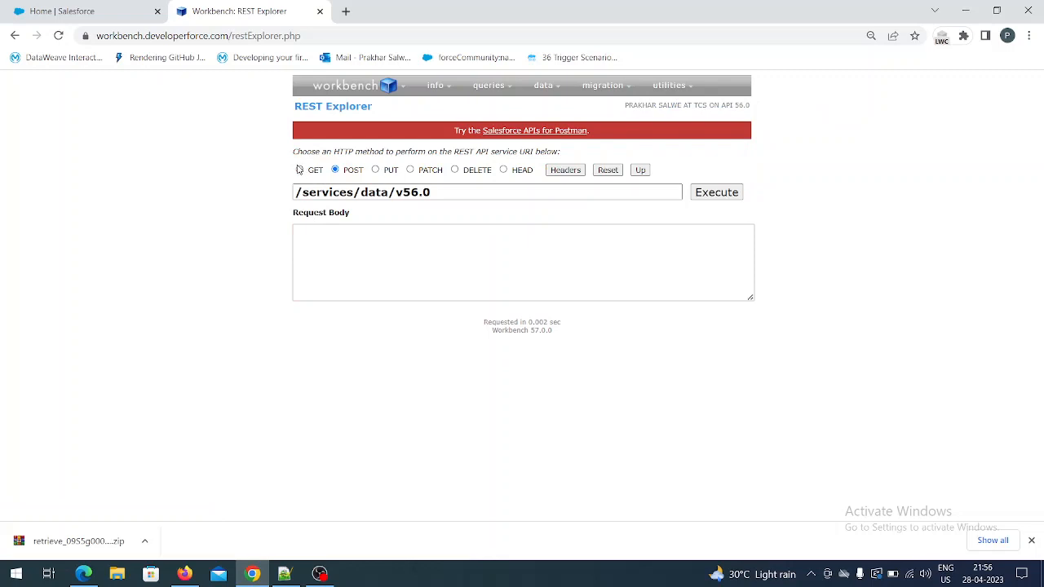
left_click(298, 169)
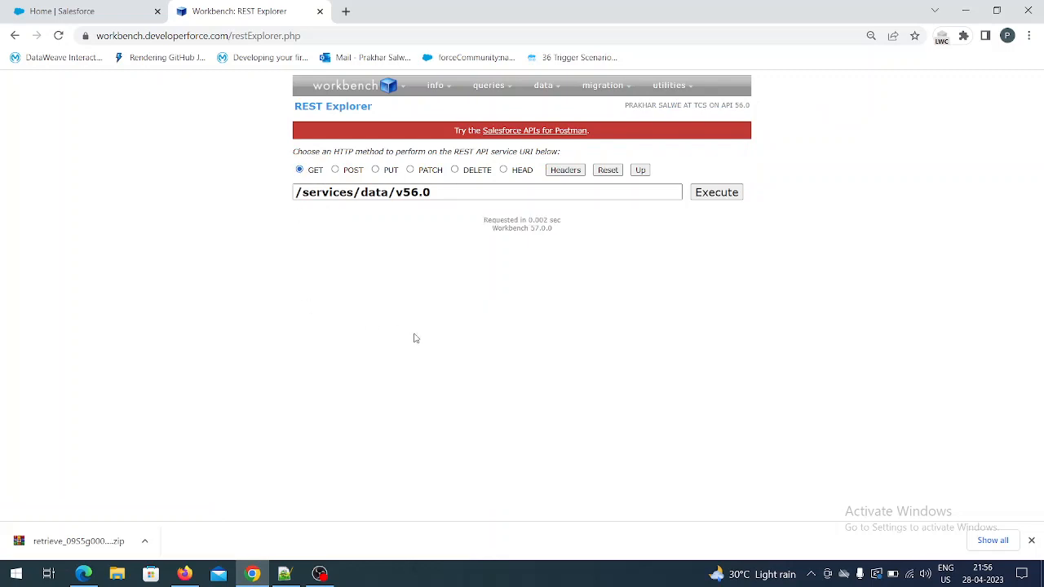
left_click(704, 198)
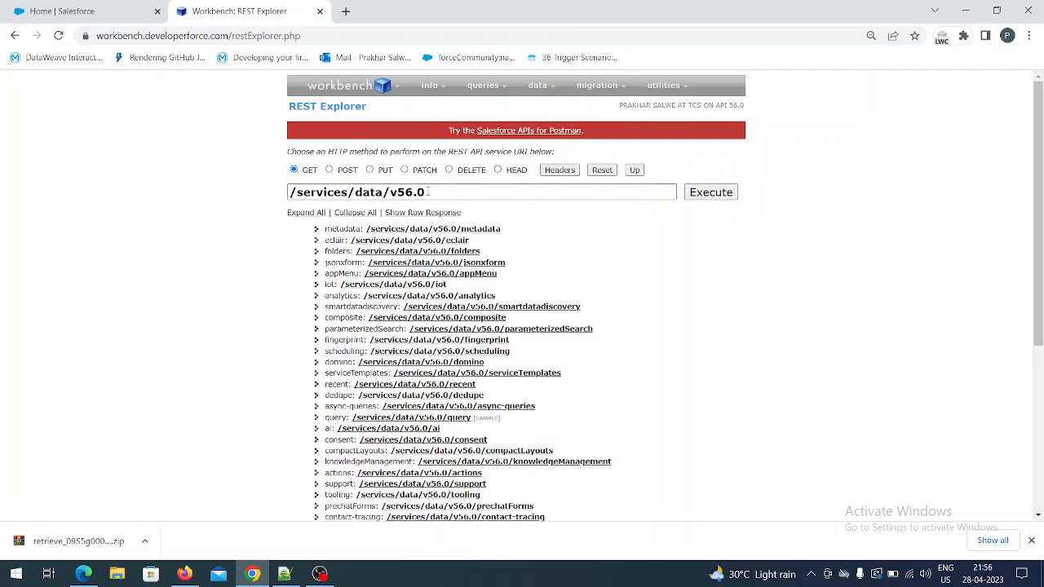
Step: Look through the returned REST resources, open the sobjects resource and expand its Account entry
scroll(387, 403, "down", 4)
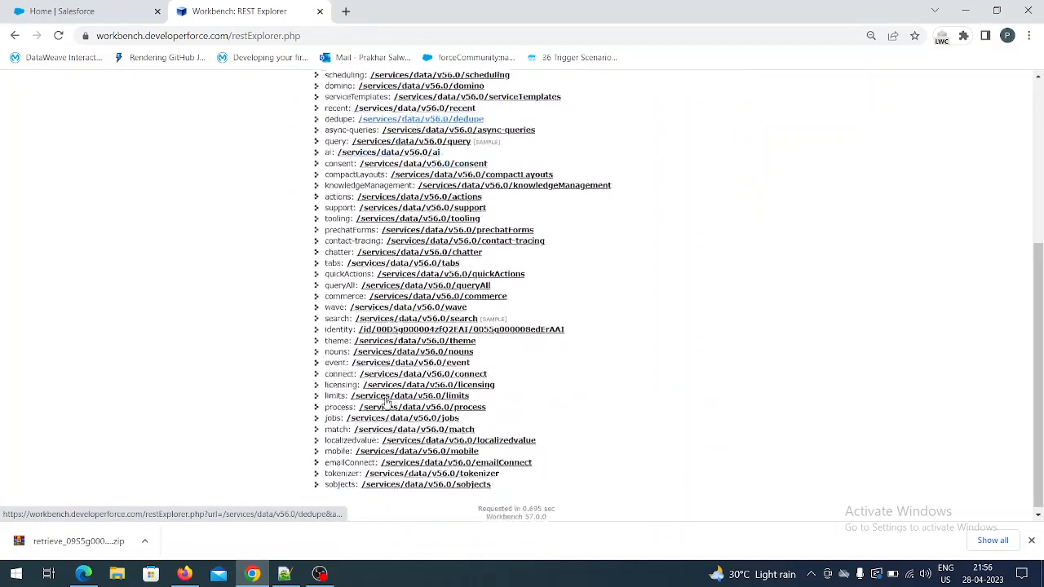
scroll(387, 403, "up", 2)
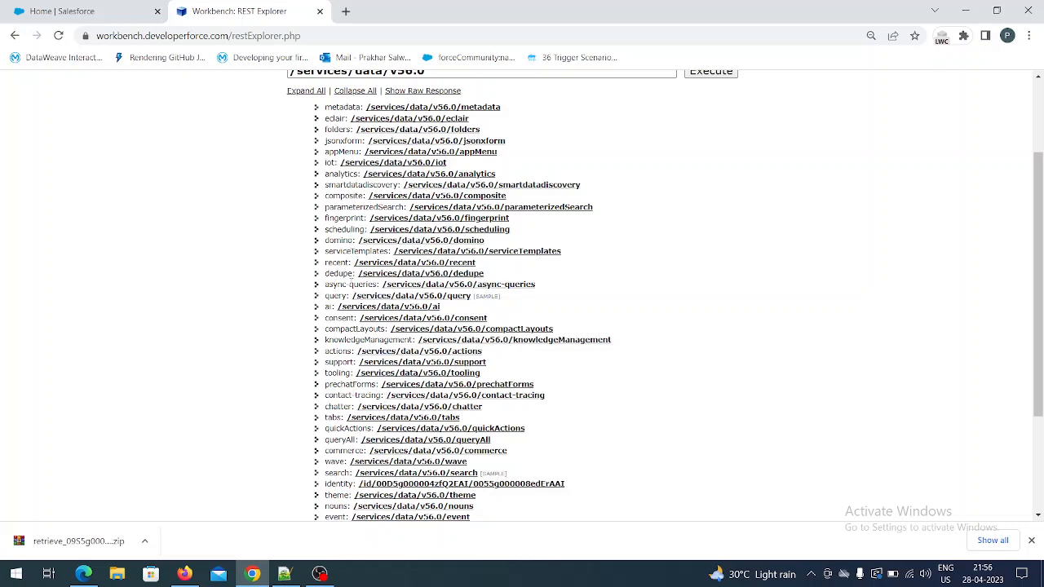
scroll(352, 277, "down", 1)
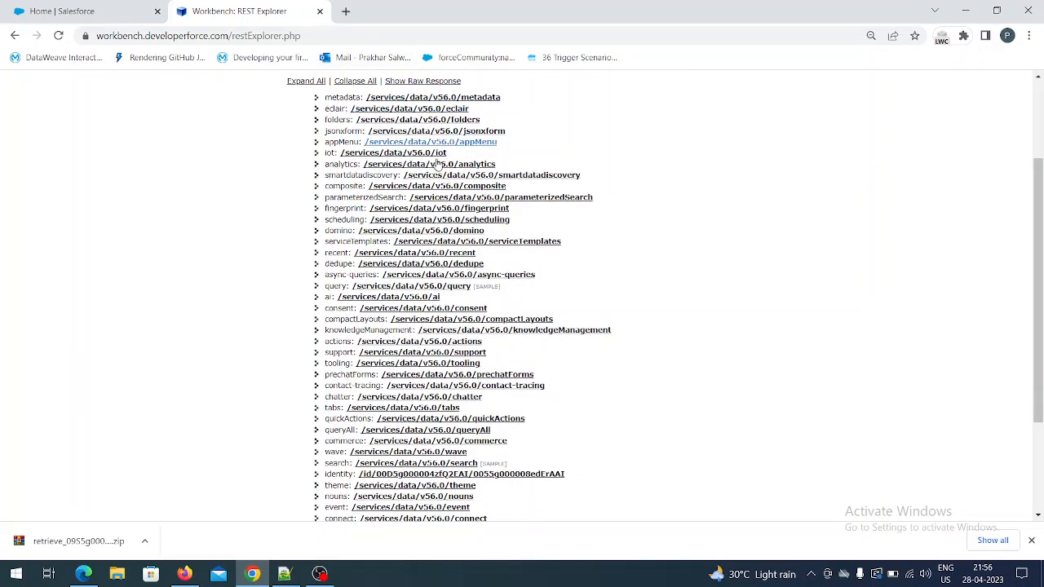
scroll(437, 266, "down", 2)
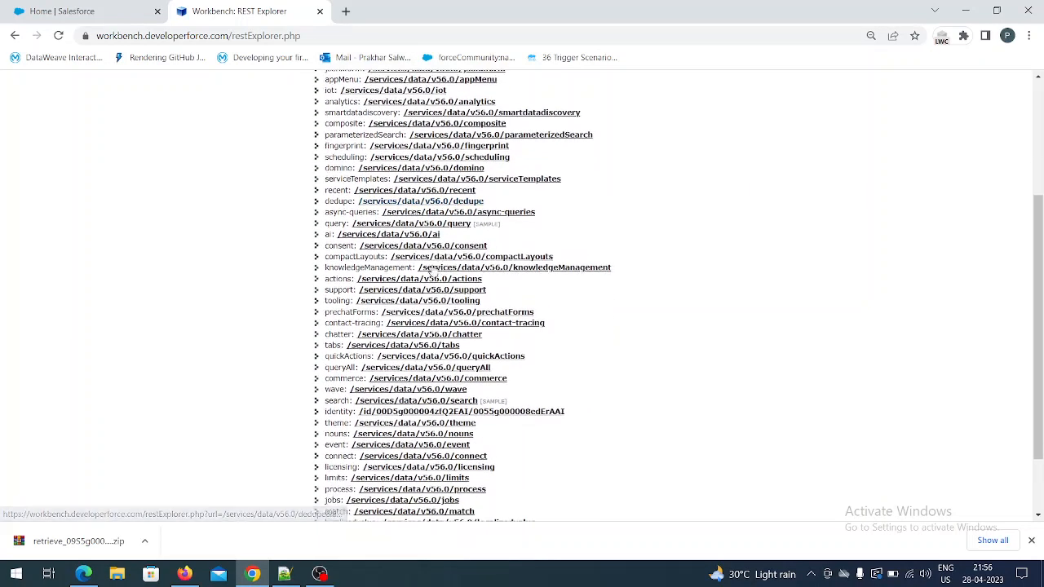
scroll(437, 265, "down", 2)
scroll(440, 489, "down", 1)
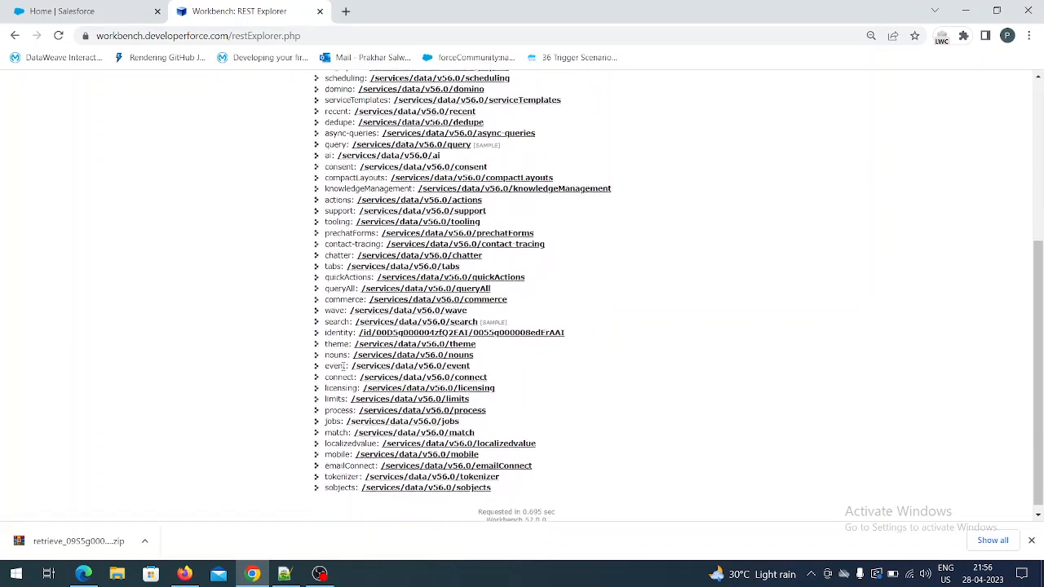
left_click(438, 492)
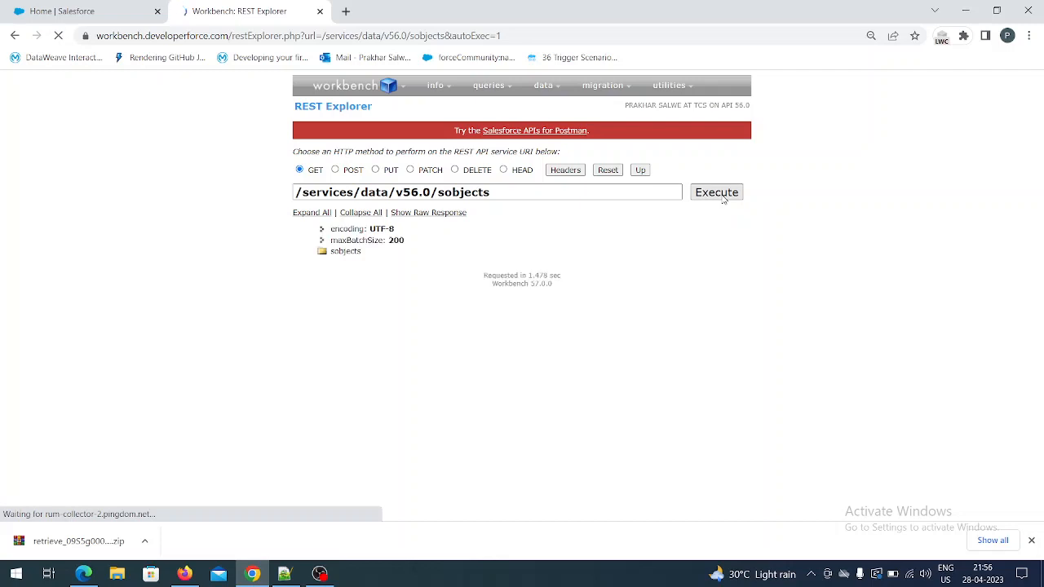
left_click(322, 255)
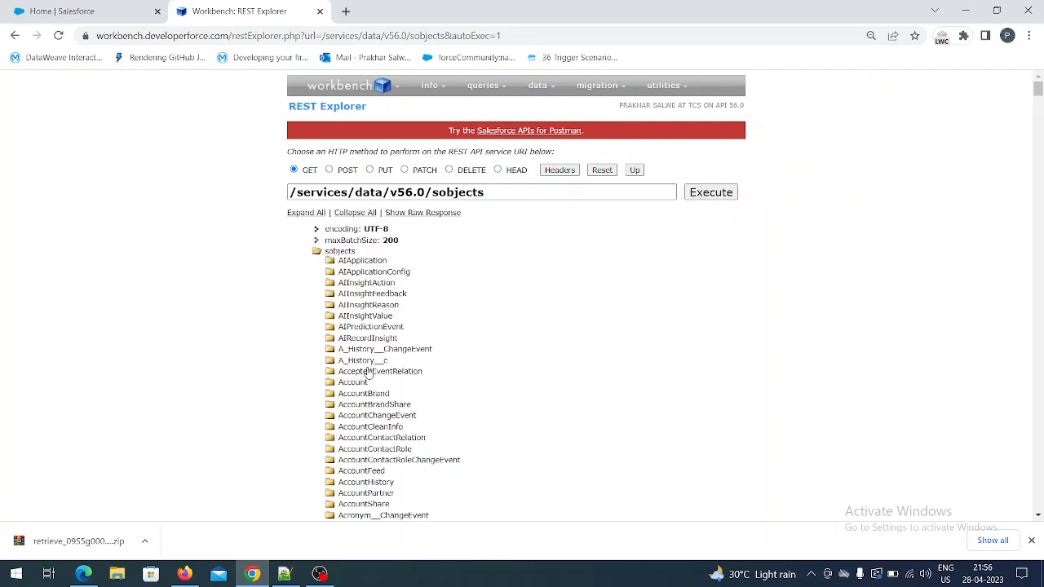
left_click(349, 385)
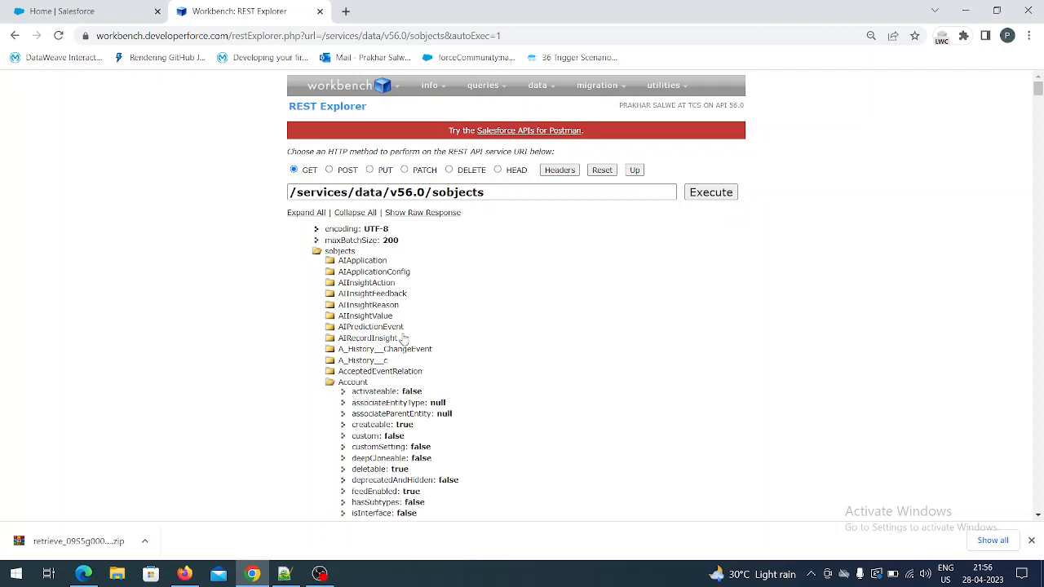
Step: Execute a GET request on /services/data/v56.0/sobjects/Account and examine the objectDescribe details in the response
left_click(508, 188)
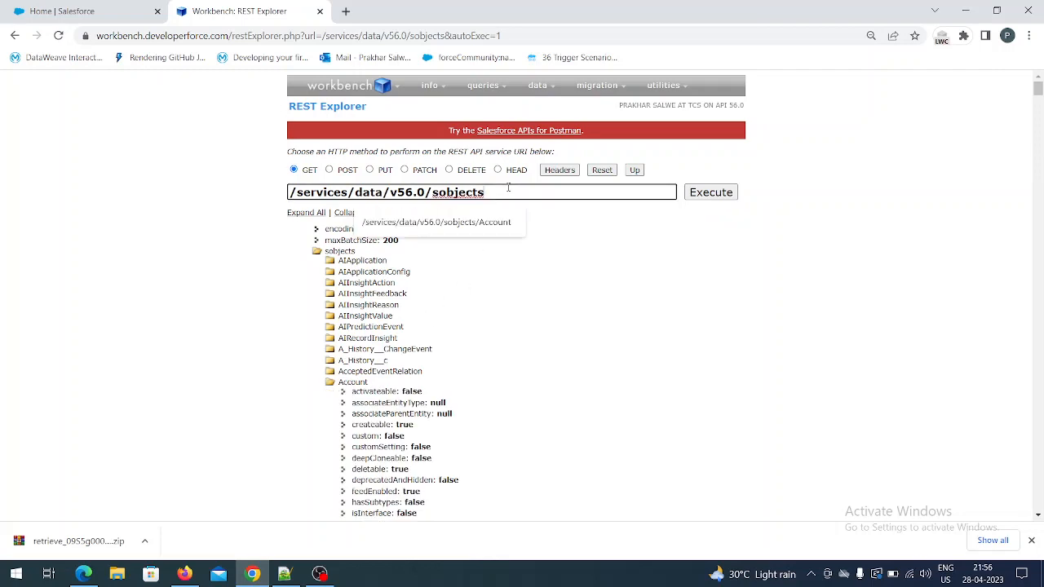
type("/Account")
left_click(493, 221)
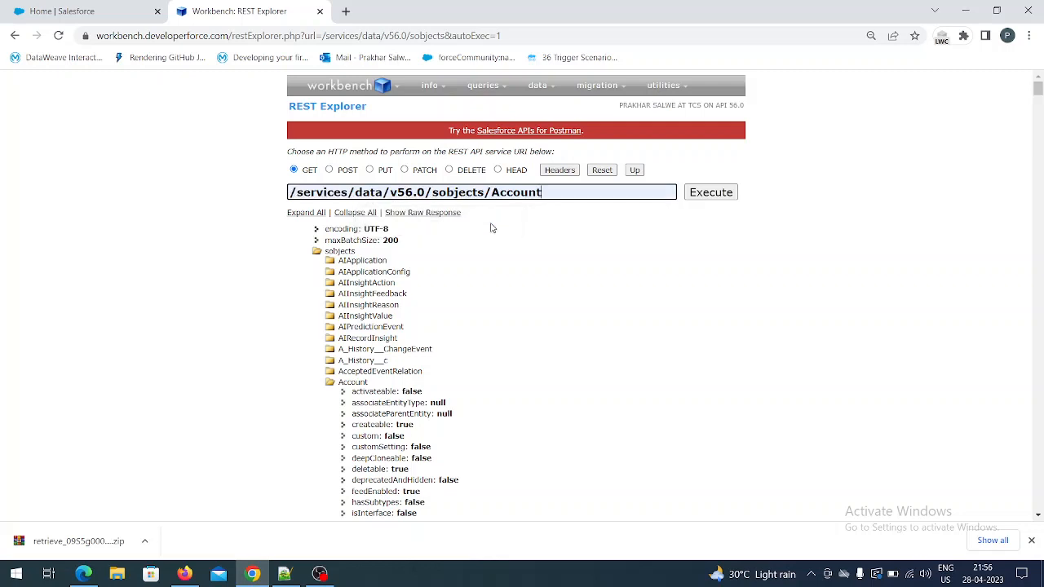
left_click(714, 197)
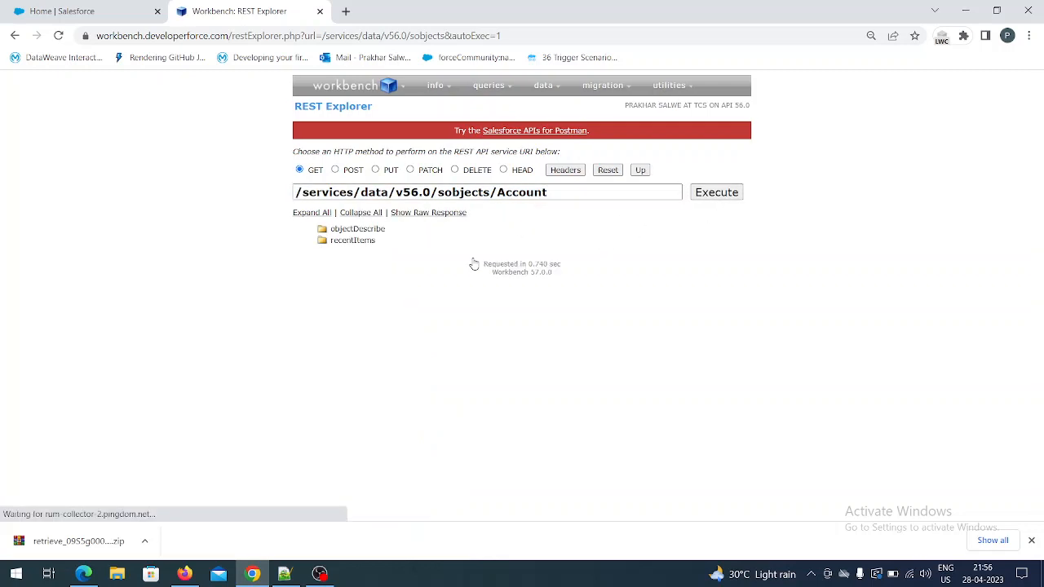
left_click(322, 241)
left_click(322, 230)
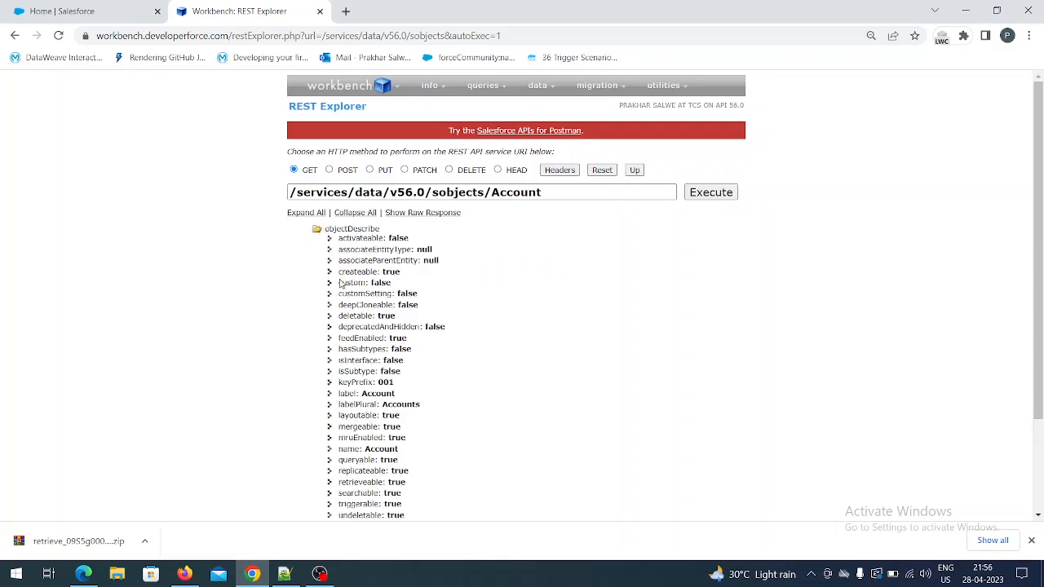
scroll(334, 325, "down", 2)
scroll(334, 324, "up", 2)
Step: Create an account by executing a POST request on the same URI with the body { "Name" : "Salesforce Wallah" }
left_click(329, 170)
left_click(346, 263)
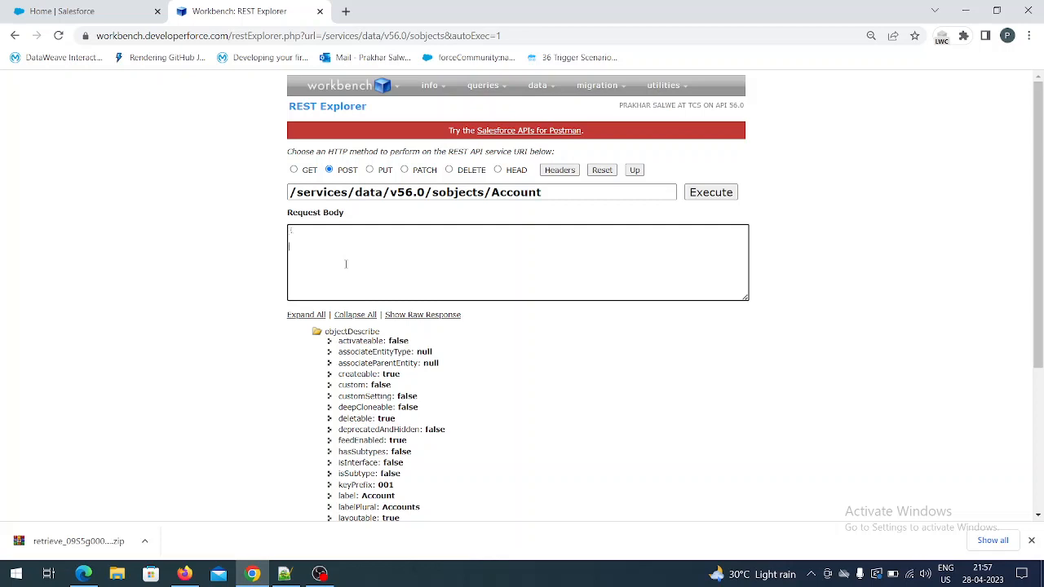
type("\"")
key("Tab")
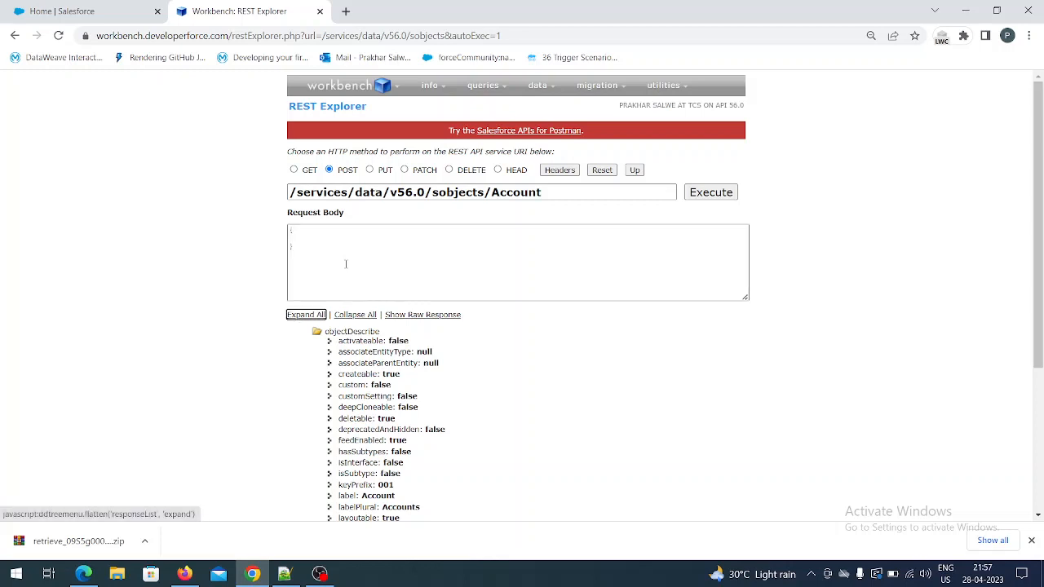
left_click(306, 237)
type("Name\"")
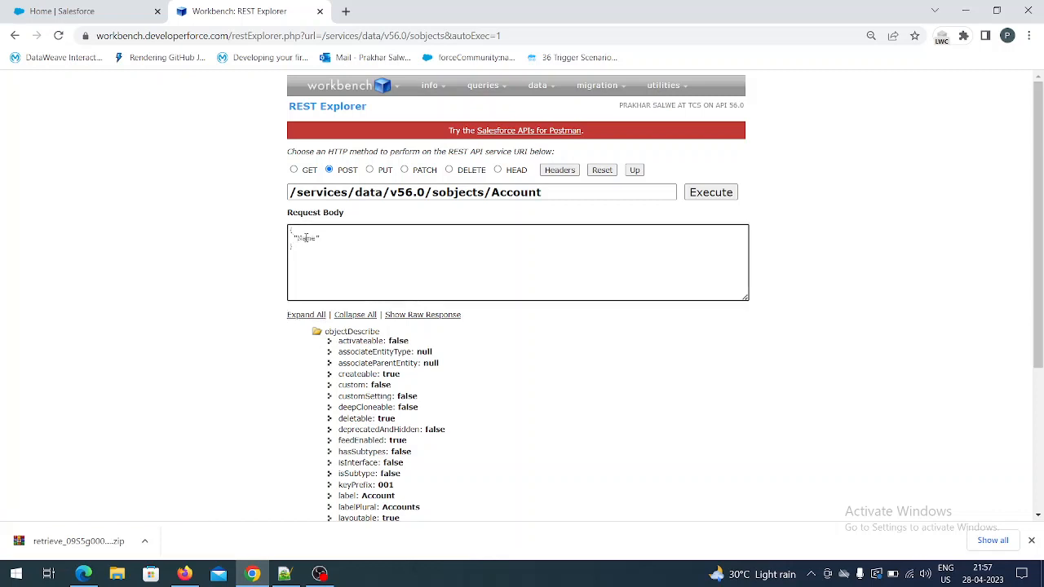
type(" : \"Salesforce Wallah")
left_click(721, 196)
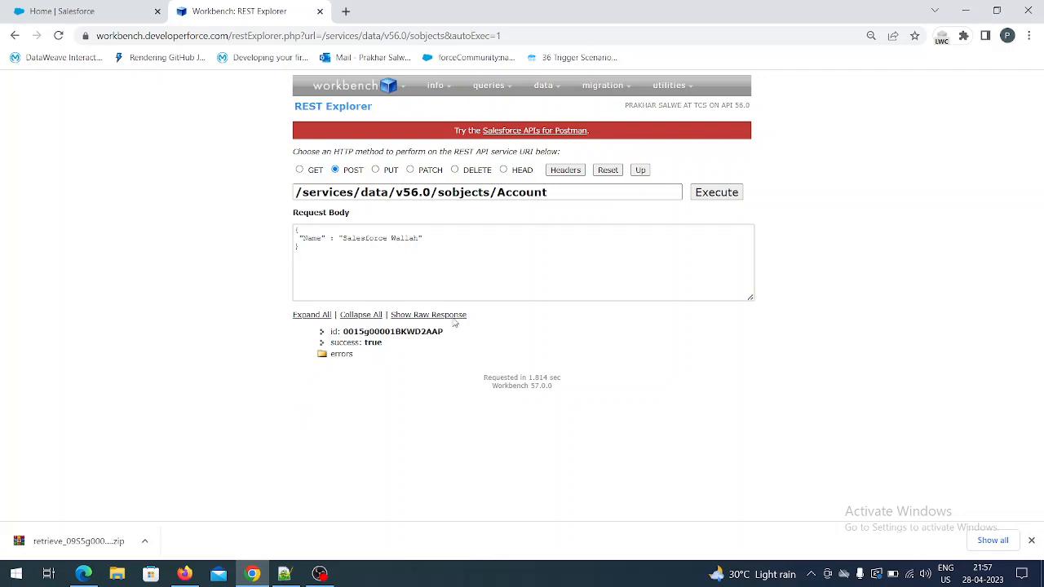
mouse_move(664, 86)
mouse_move(396, 85)
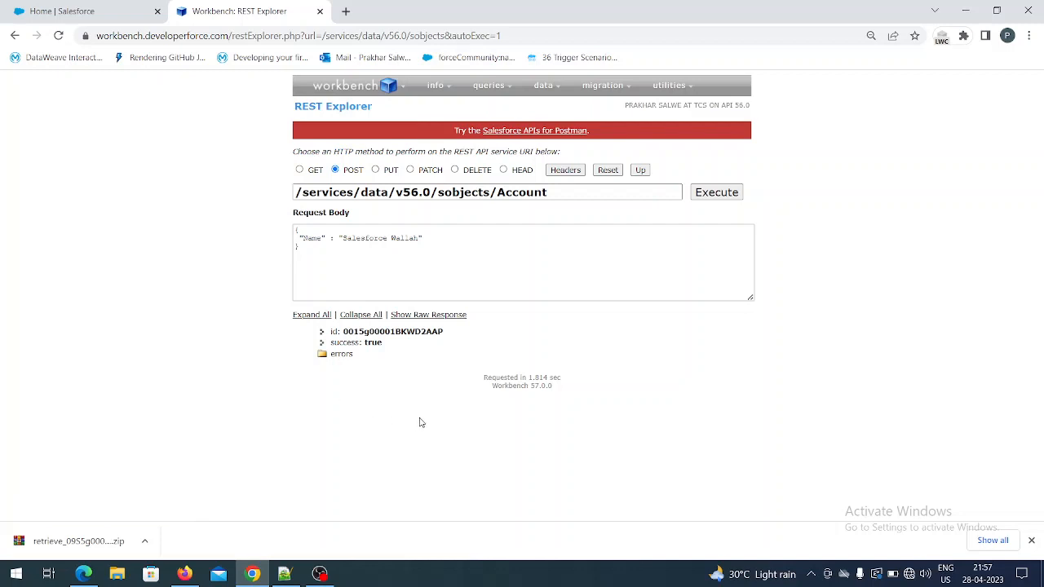